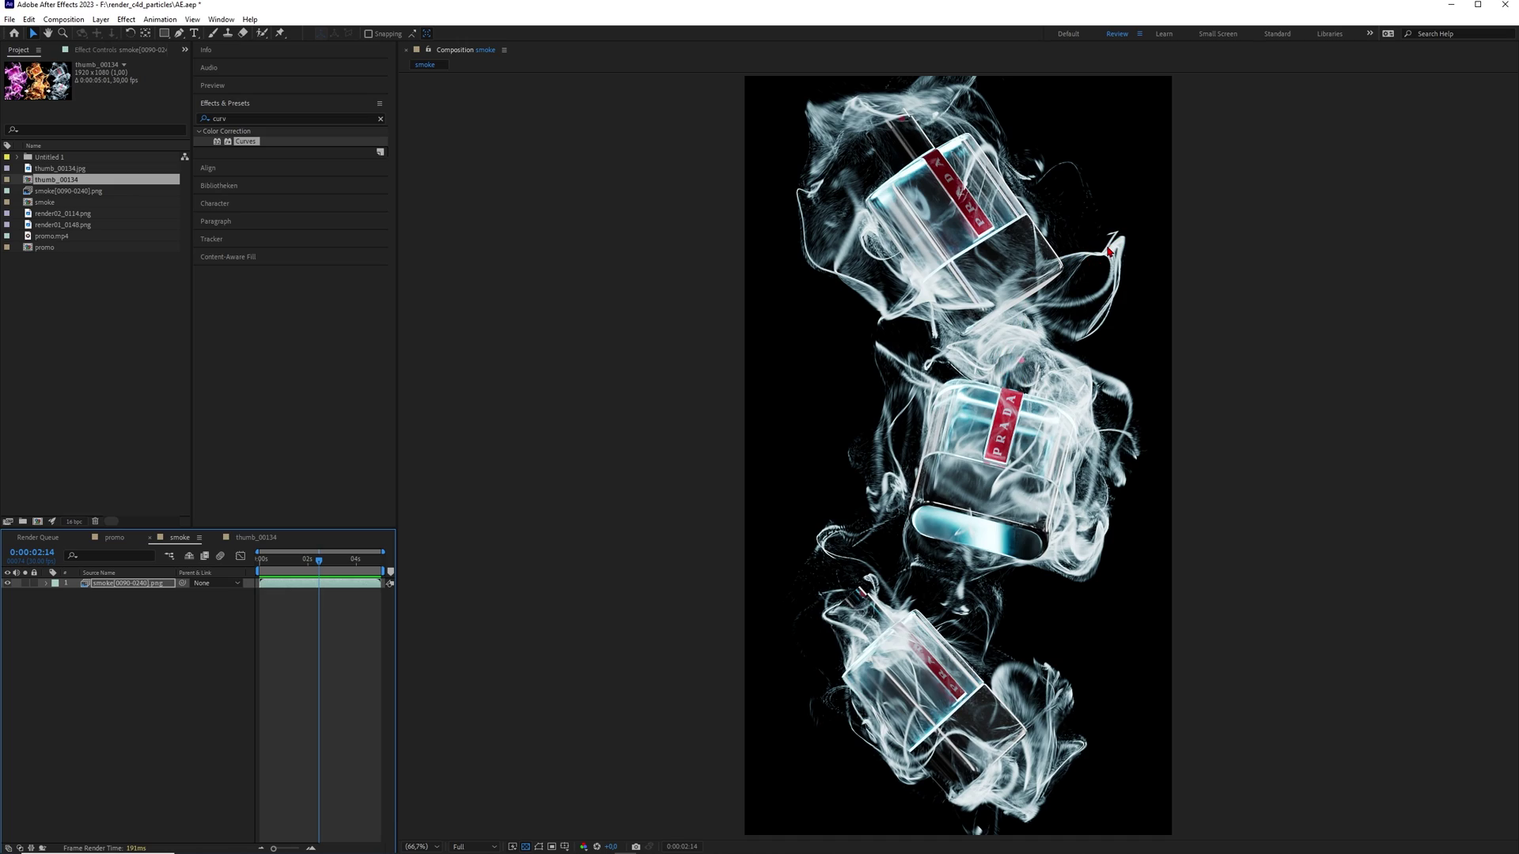
Scrub the smoke render to later frames, then switch to the promo composition.
{"action": "left_click_drag", "start_coordinate": [316, 561], "coordinate": [341, 603]}
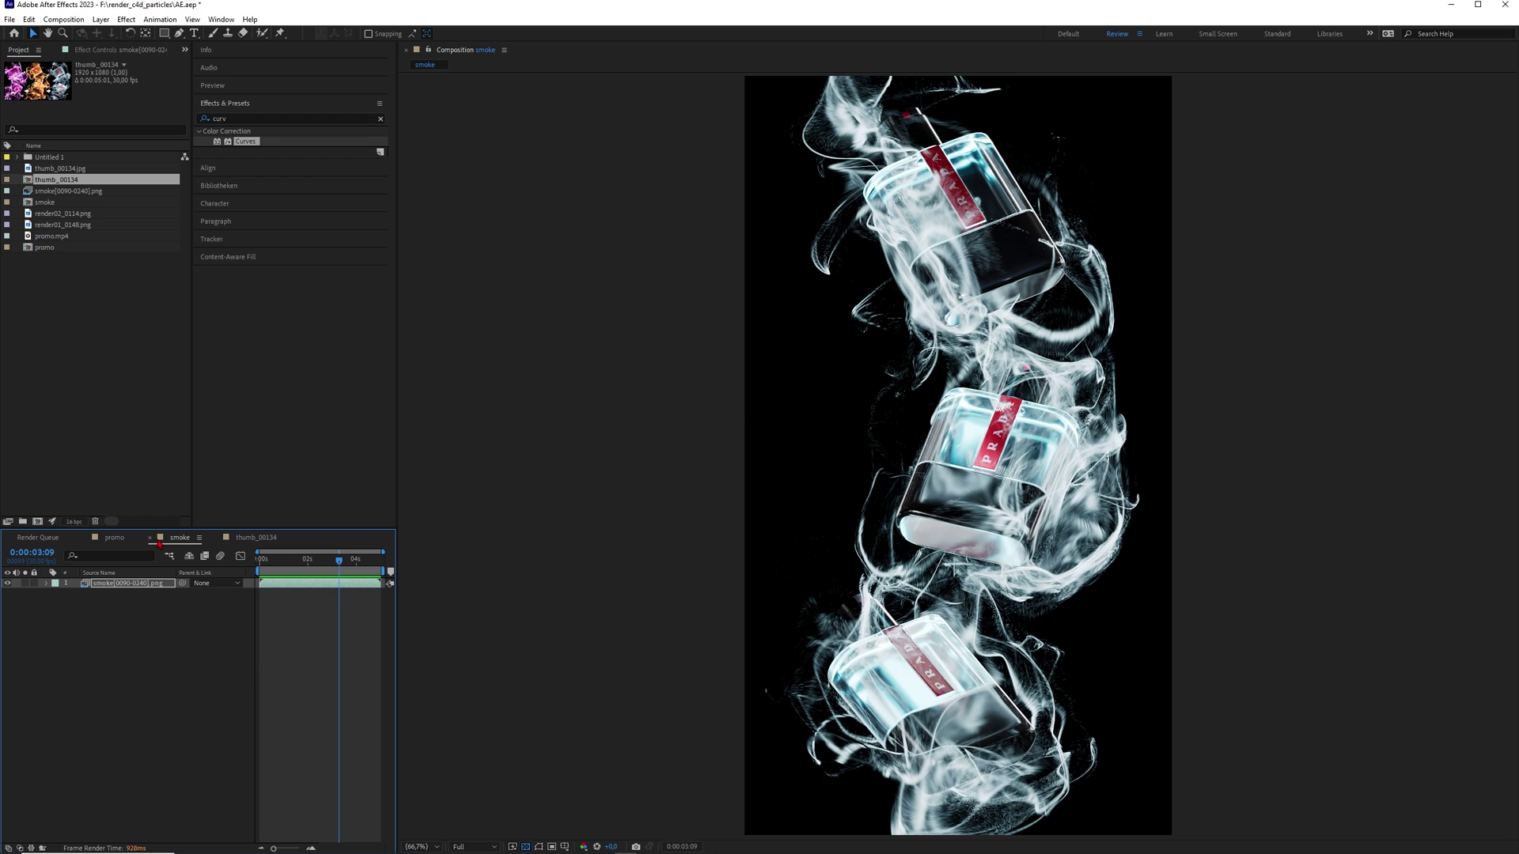
{"action": "left_click", "coordinate": [117, 539]}
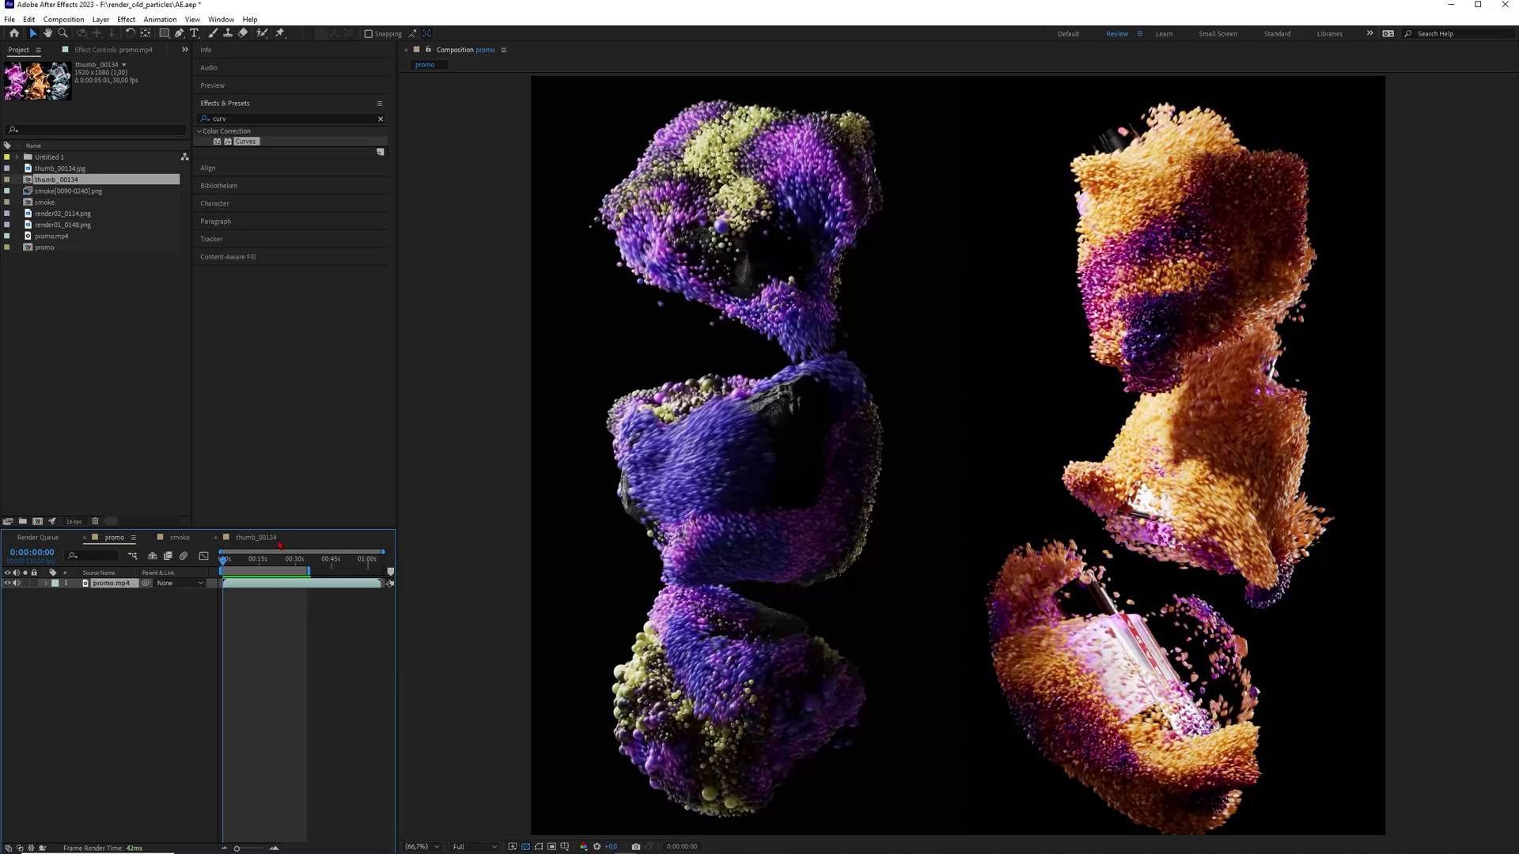
Play the promo composition, then preview the smoke composition and return it to frame 0:00:00:00.
{"action": "key", "text": "space"}
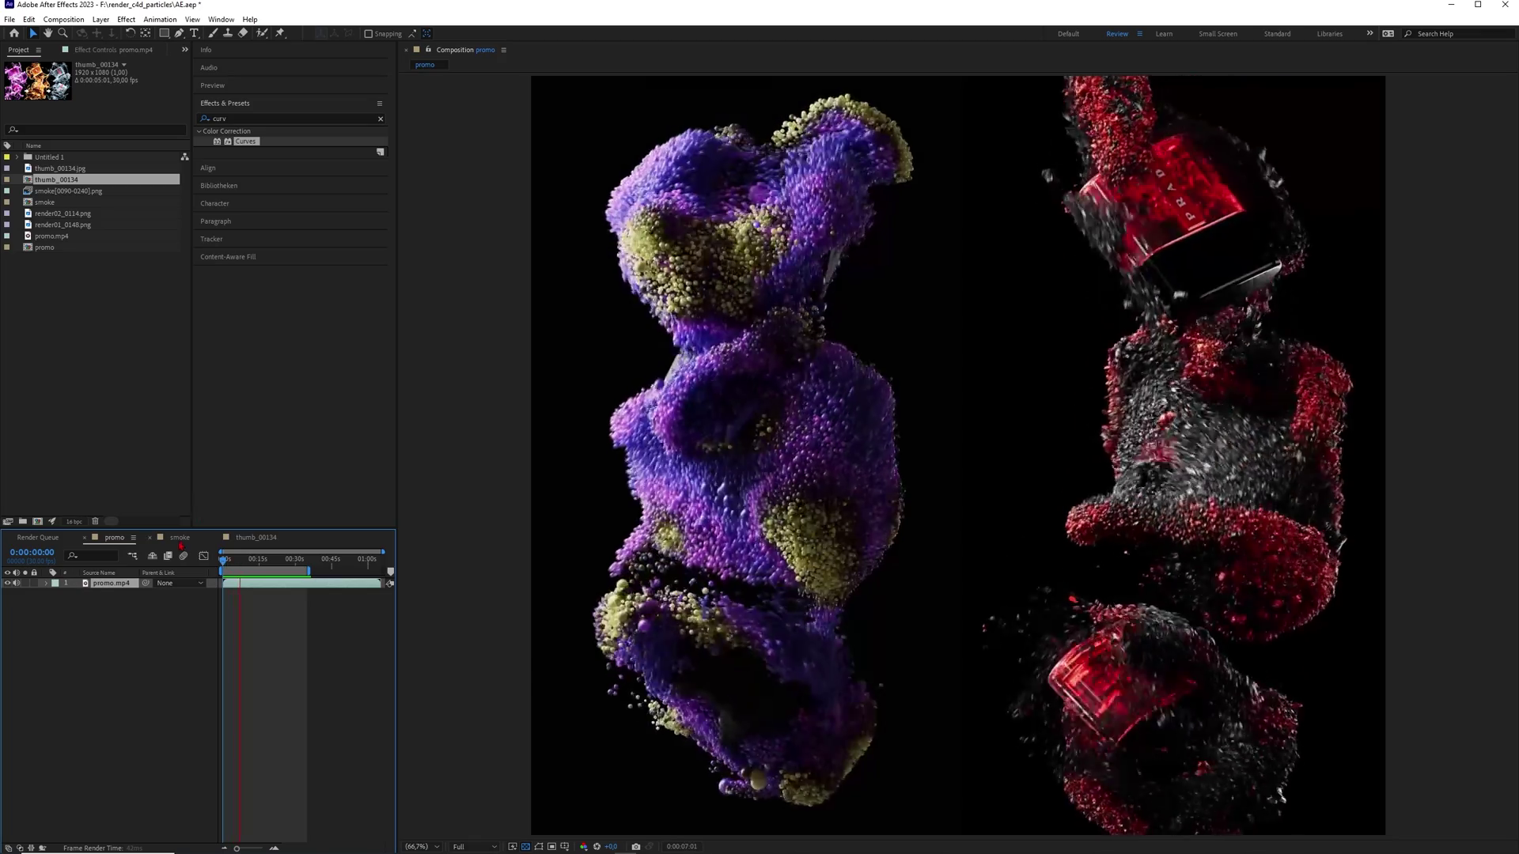
{"action": "left_click", "coordinate": [180, 538]}
{"action": "left_click_drag", "start_coordinate": [321, 564], "coordinate": [270, 578]}
{"action": "key", "text": "space"}
{"action": "key", "text": "space"}
{"action": "key", "text": "space"}
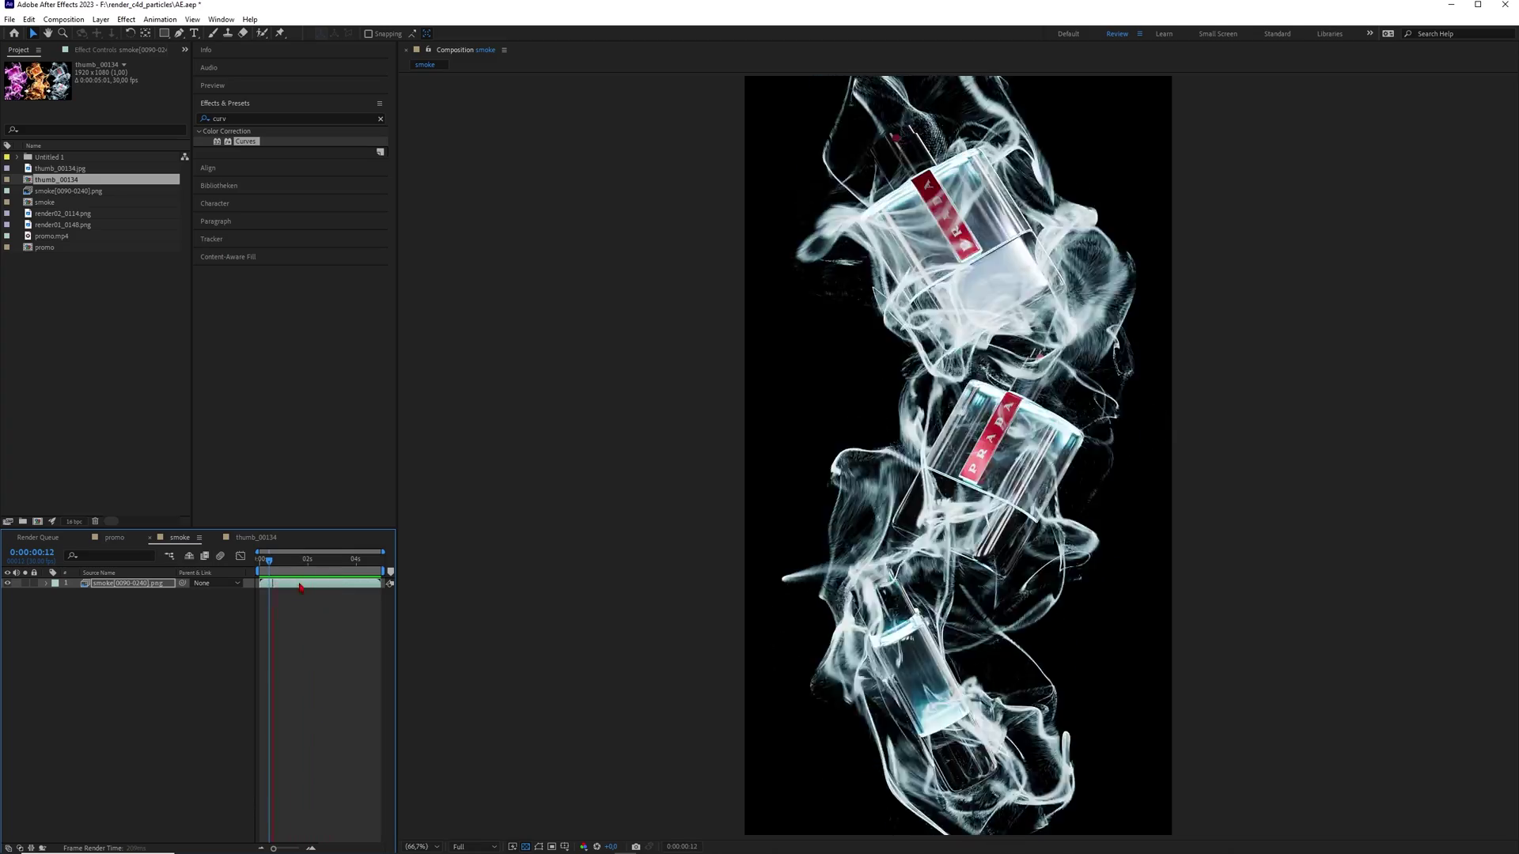
{"action": "left_click", "coordinate": [302, 562]}
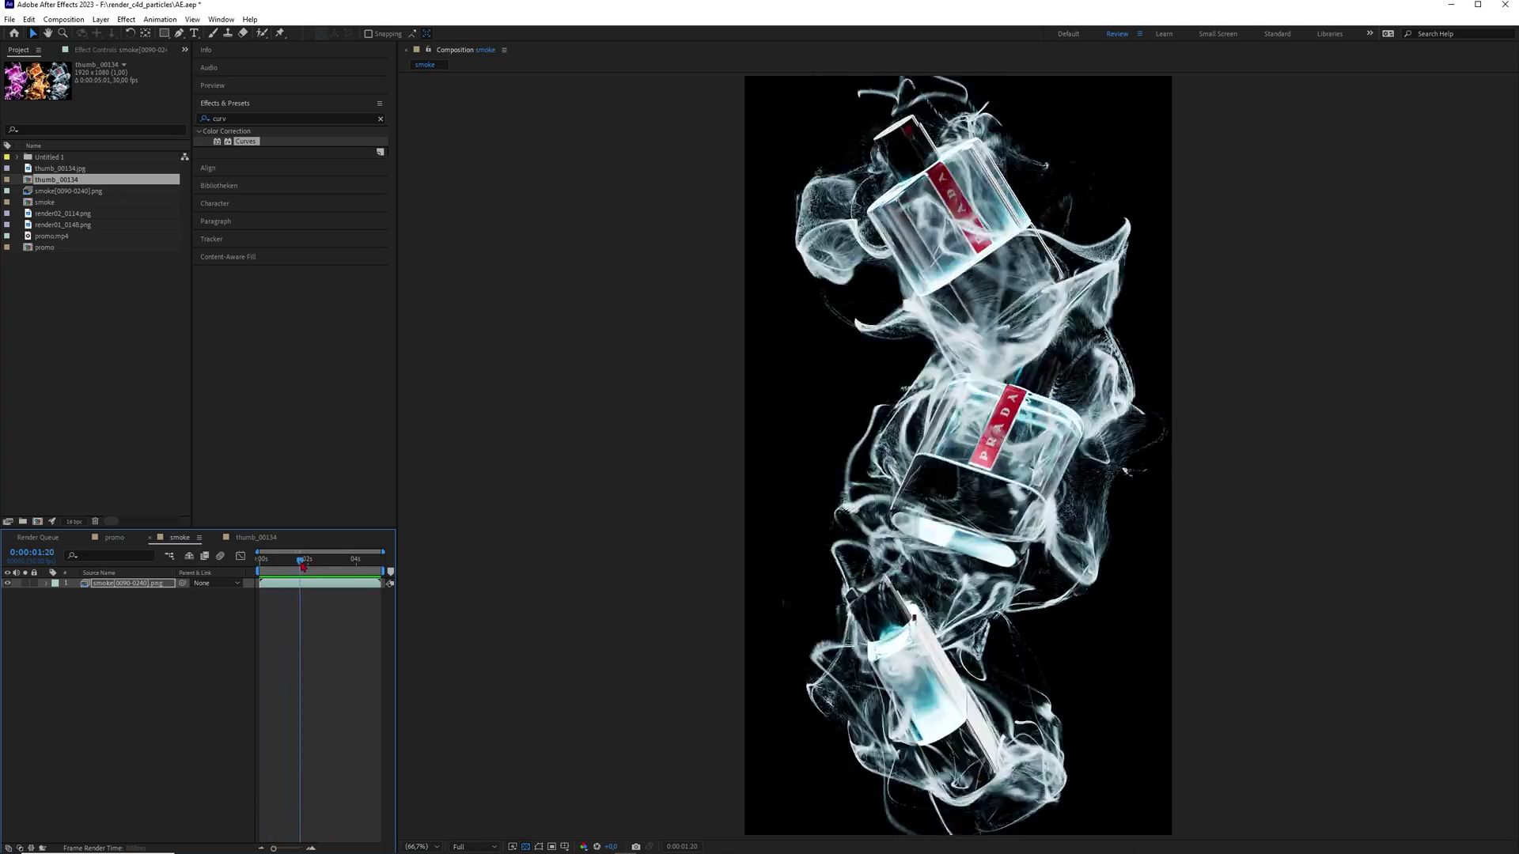
{"action": "mouse_move", "coordinate": [301, 563]}
{"action": "left_mouse_down"}
{"action": "mouse_move", "coordinate": [277, 572]}
{"action": "mouse_move", "coordinate": [333, 584]}
{"action": "mouse_move", "coordinate": [273, 567]}
{"action": "left_mouse_up"}
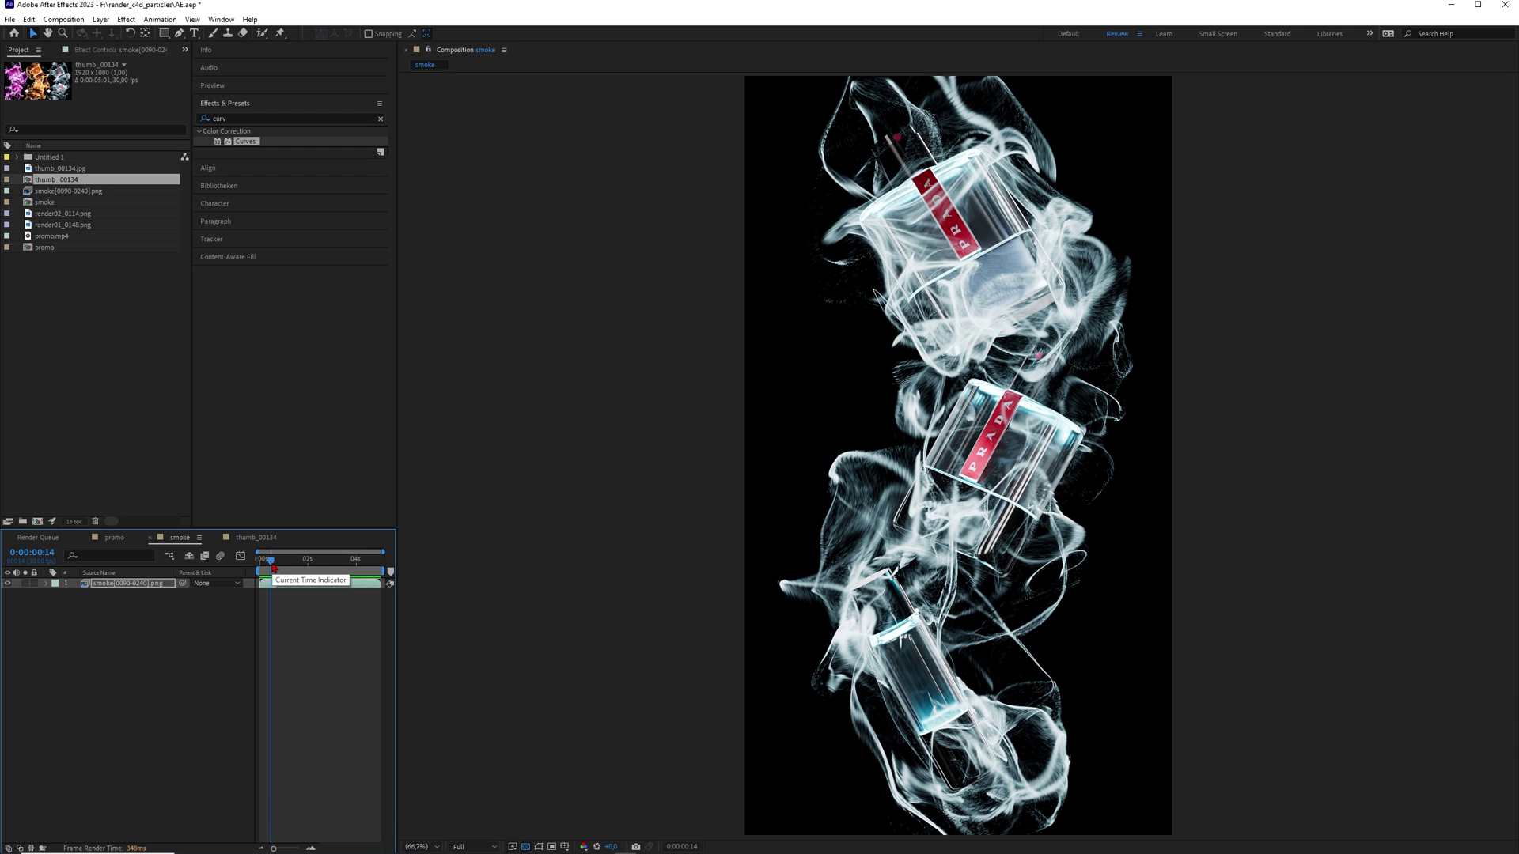
{"action": "left_click_drag", "start_coordinate": [273, 568], "coordinate": [308, 588]}
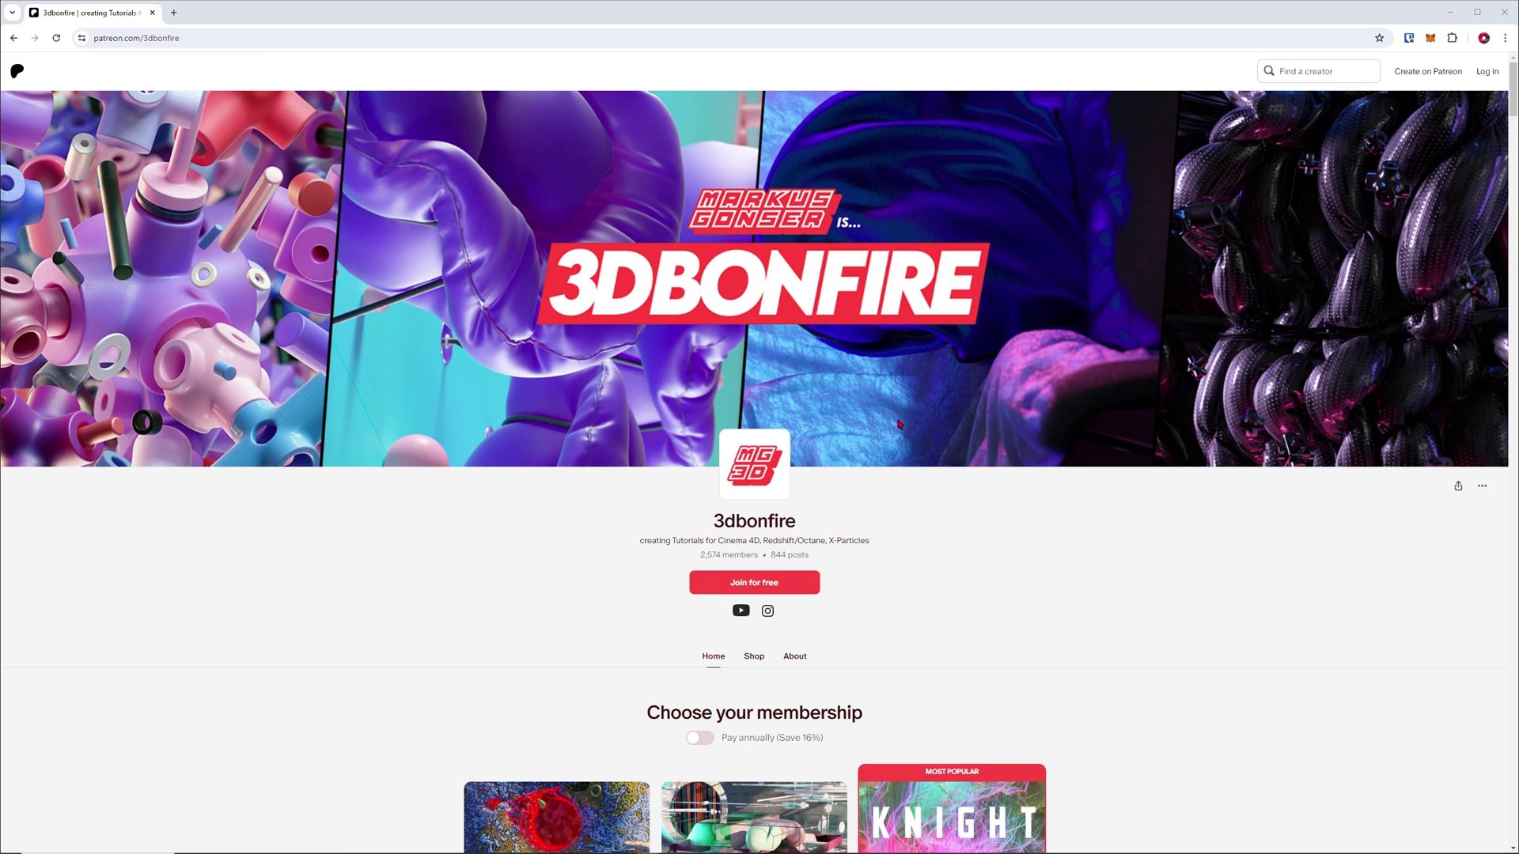
Scroll down the 3dbonfire Patreon page to view its membership tiers.
{"action": "scroll", "coordinate": [858, 451], "scroll_direction": "down", "scroll_amount": 2}
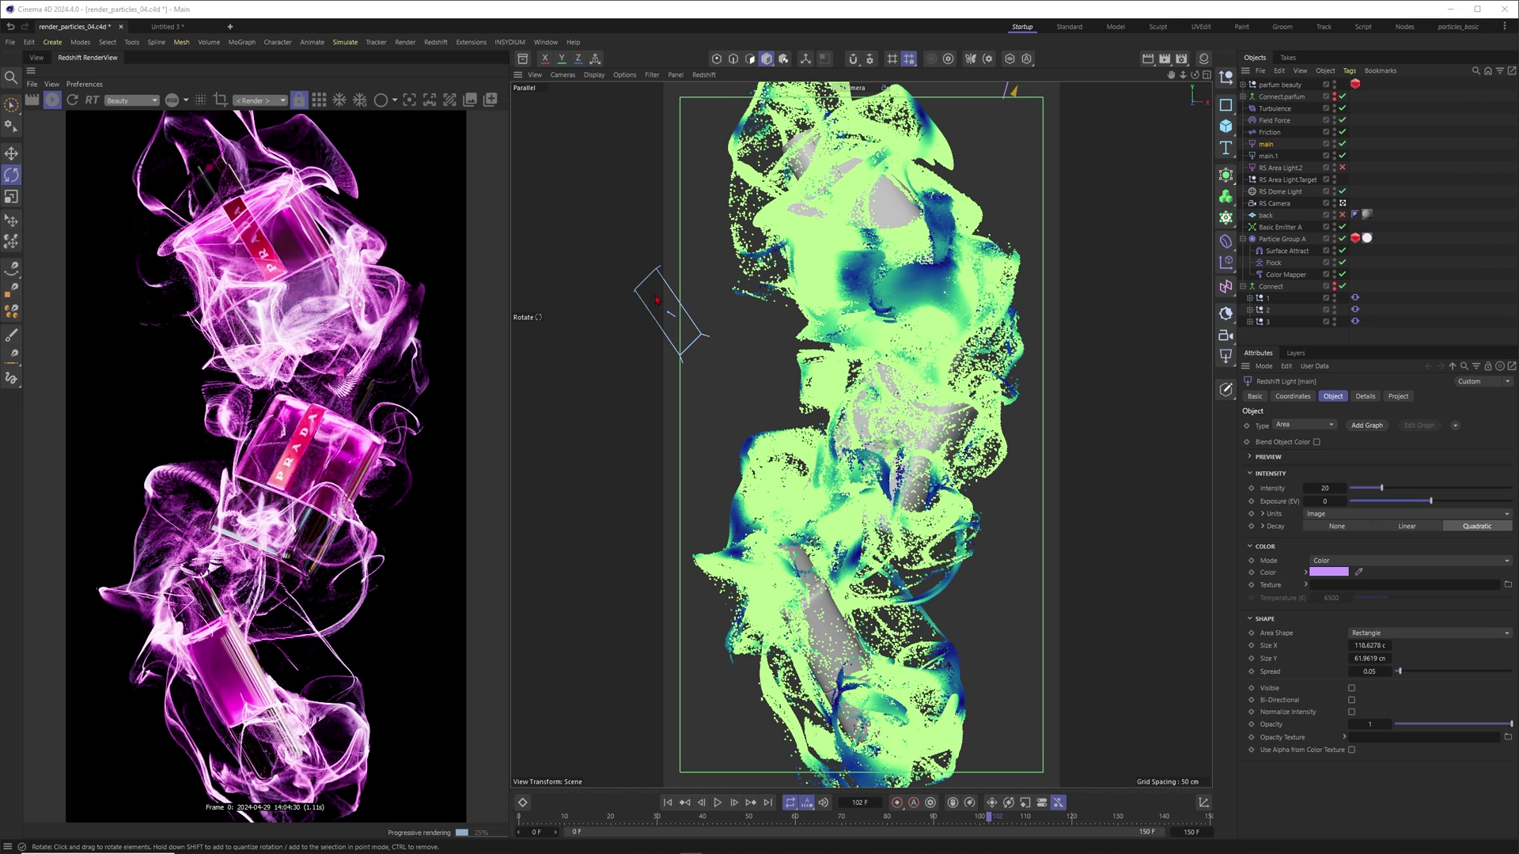
In the Untitled 3 scene, add a Basic Emitter from Simulate > Emitters.
{"action": "left_click", "coordinate": [168, 27]}
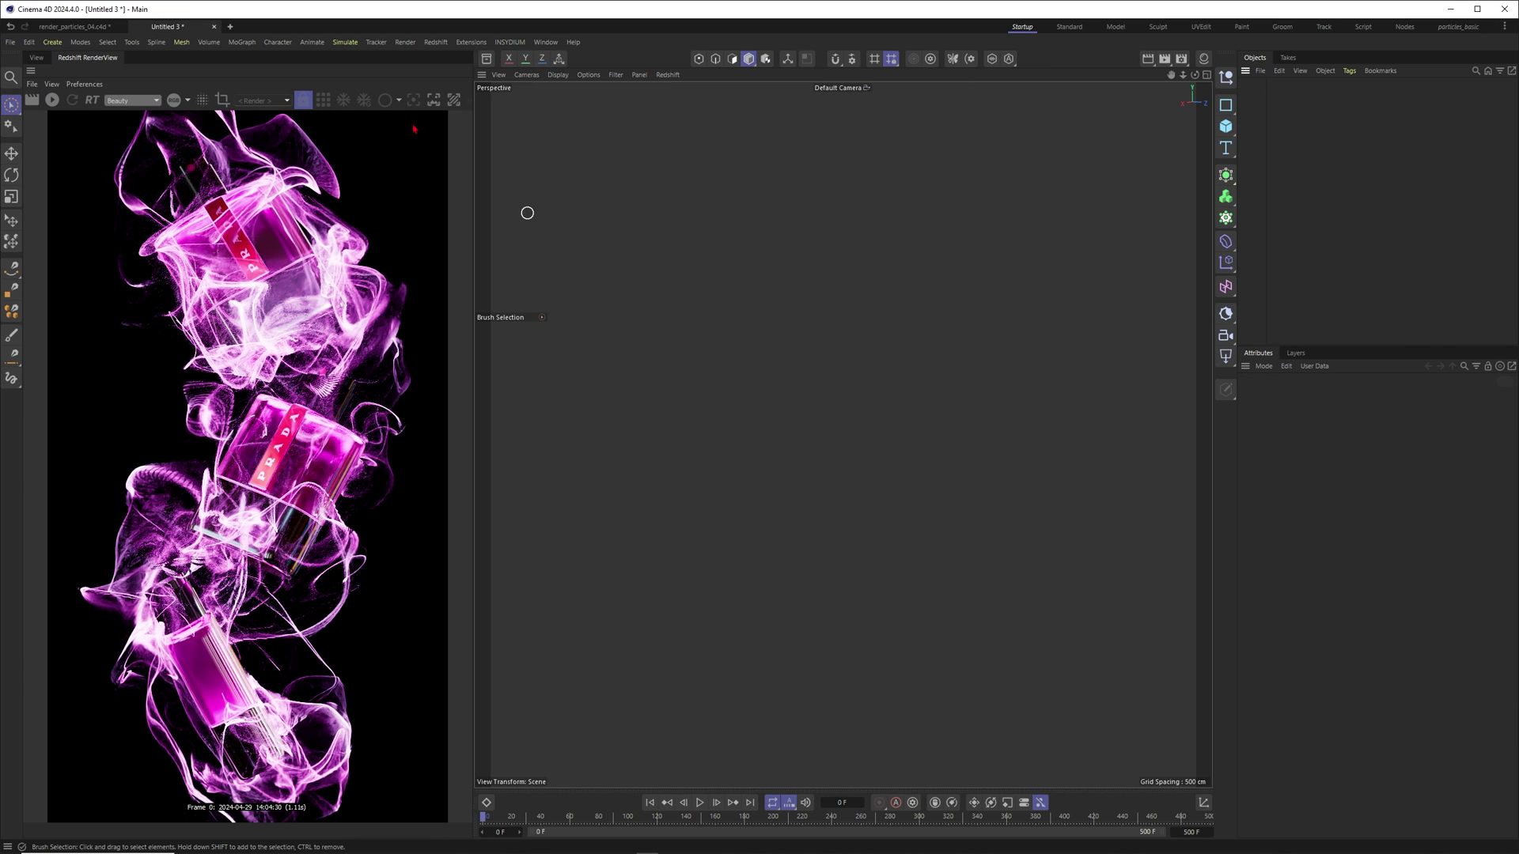
{"action": "left_click", "coordinate": [345, 42]}
{"action": "mouse_move", "coordinate": [372, 160]}
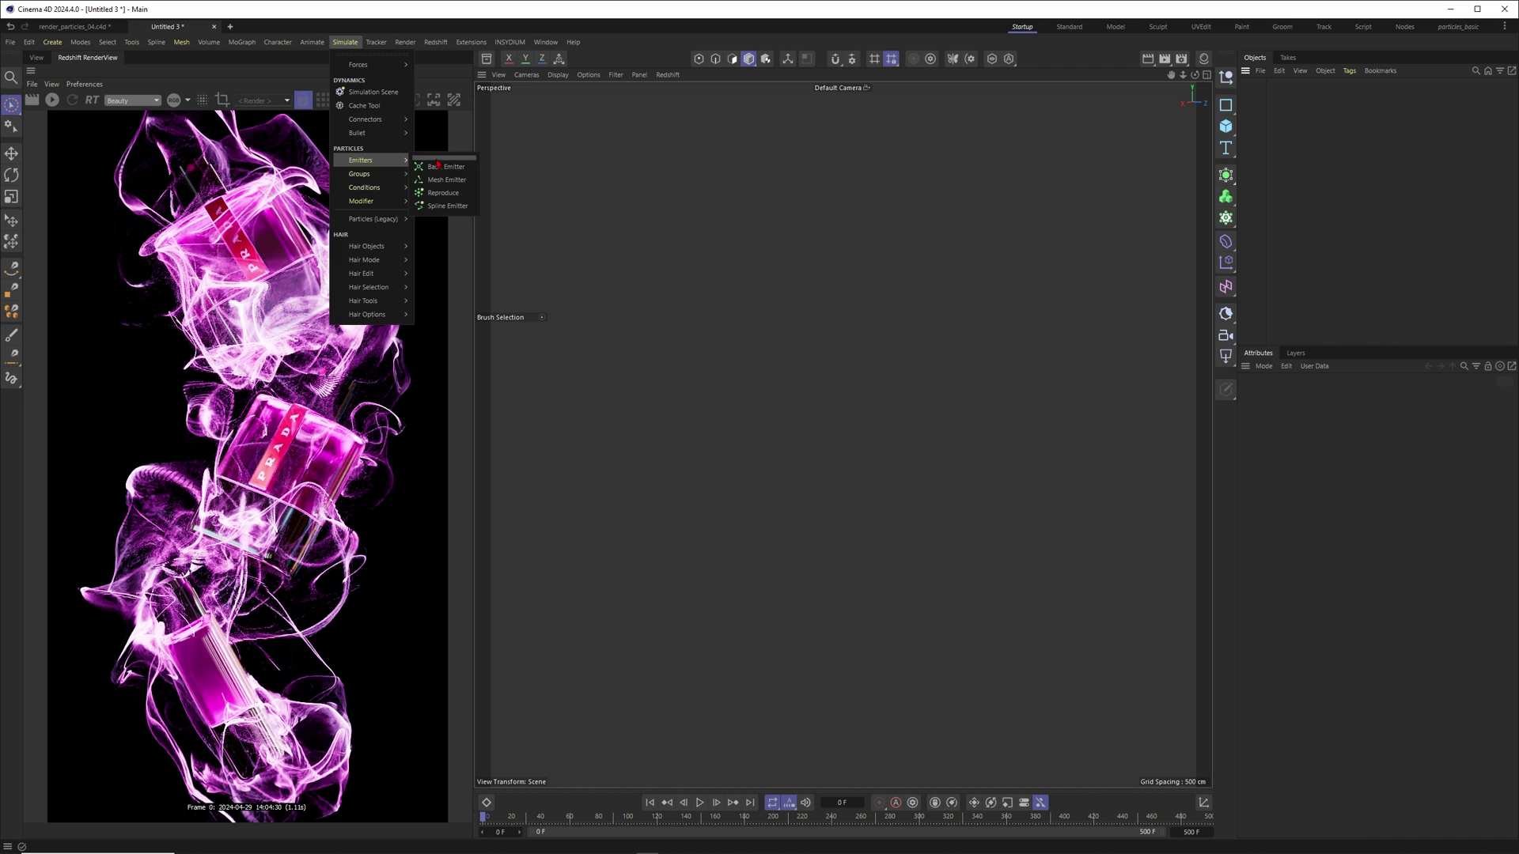
{"action": "left_click", "coordinate": [439, 164]}
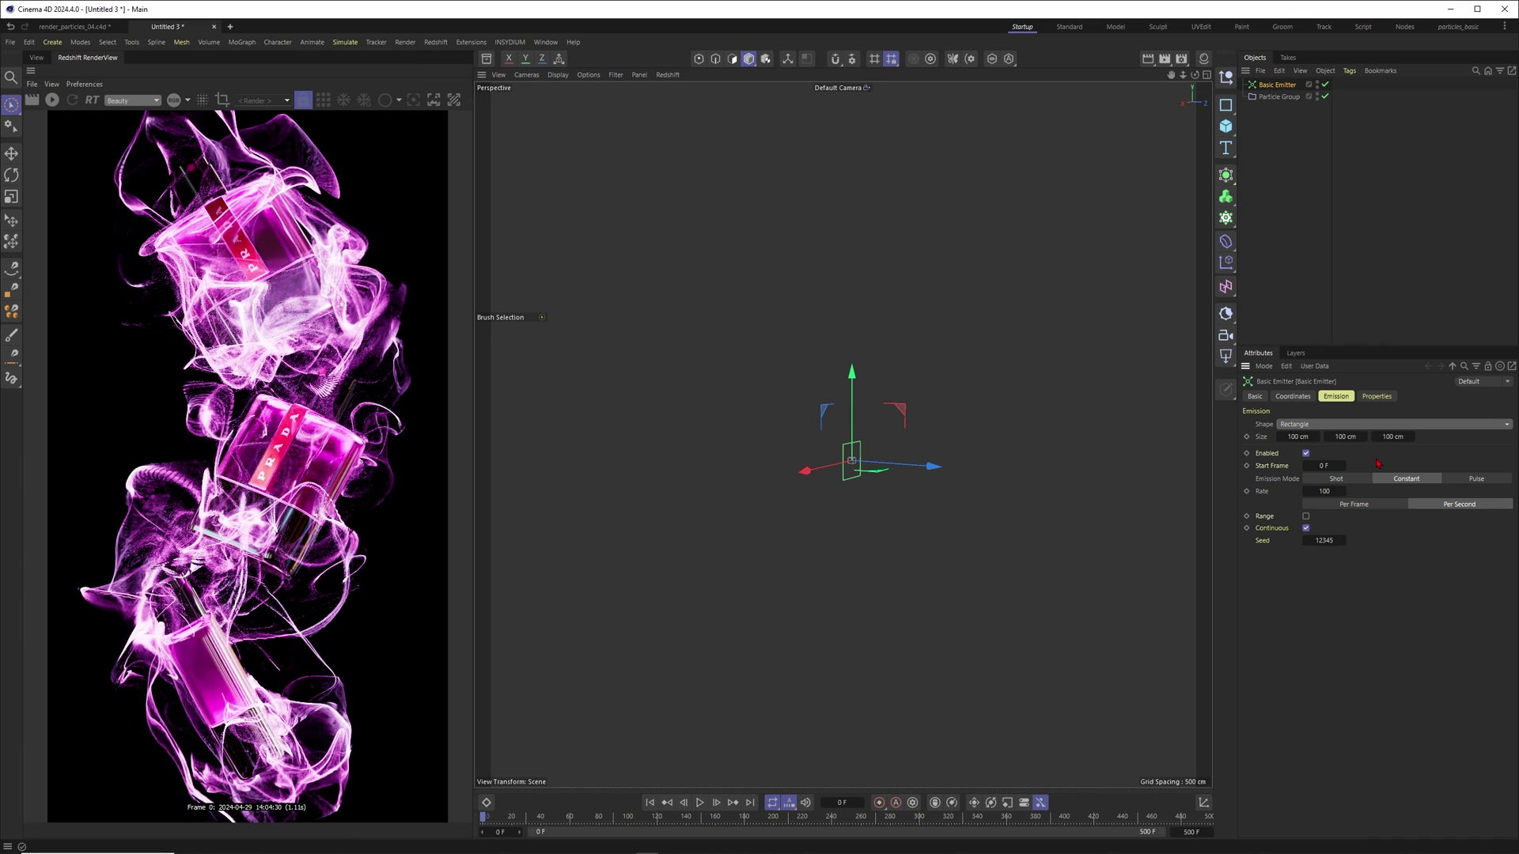
Set the emitter's Size Y to 700 cm.
{"action": "left_click_drag", "start_coordinate": [1343, 436], "coordinate": [1384, 436]}
{"action": "double_click", "coordinate": [1335, 440]}
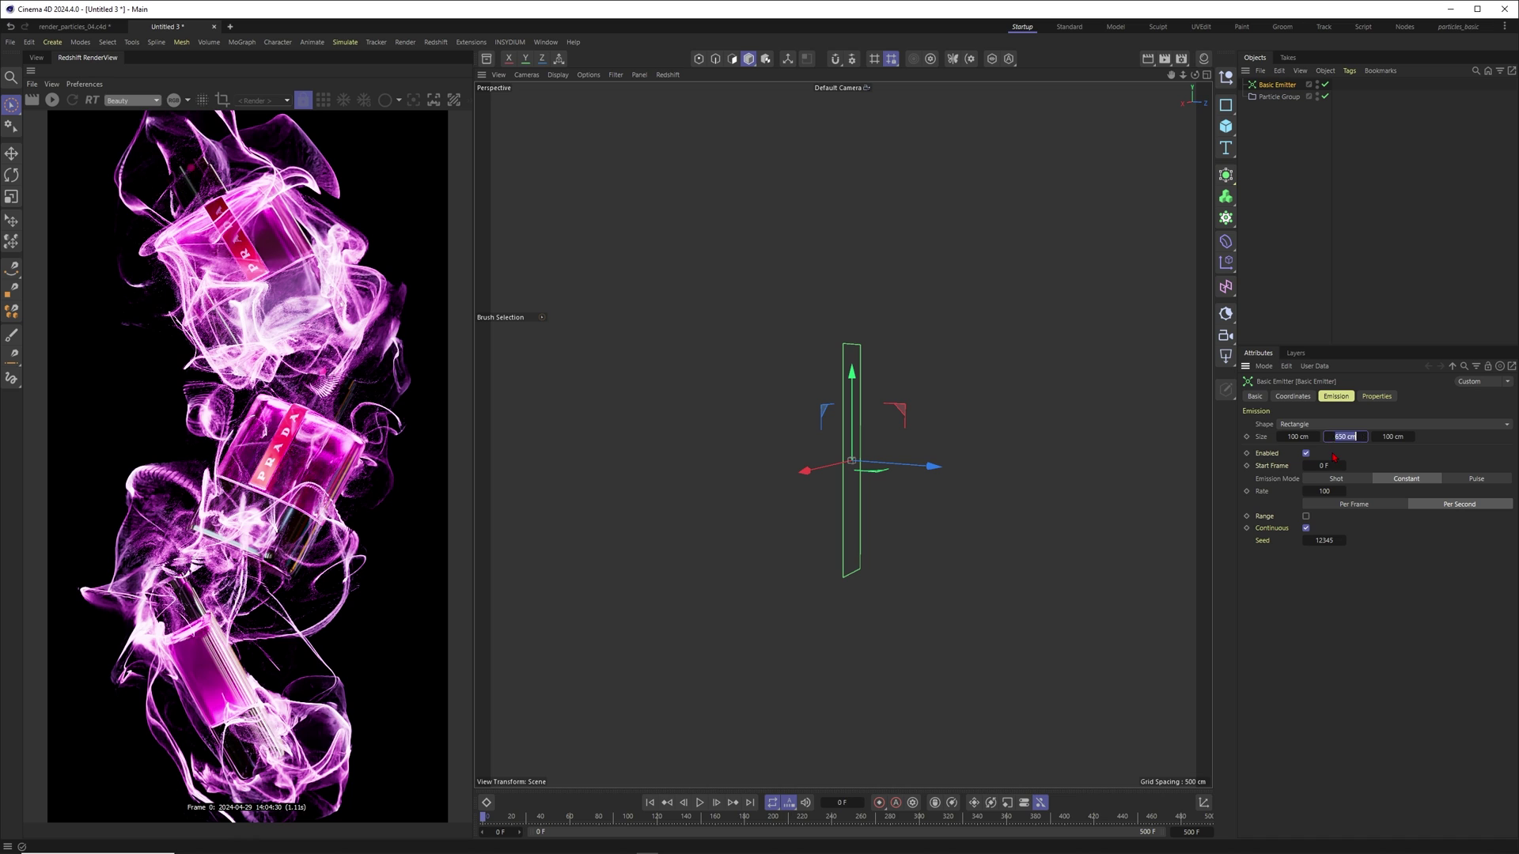
{"action": "type", "text": "700"}
{"action": "key", "text": "Return"}
{"action": "mouse_move", "coordinate": [855, 405]}
{"action": "left_mouse_down", "text": "alt"}
{"action": "mouse_move", "coordinate": [807, 417]}
{"action": "mouse_move", "coordinate": [848, 419]}
{"action": "mouse_move", "coordinate": [849, 473]}
{"action": "left_mouse_up", "text": "alt"}
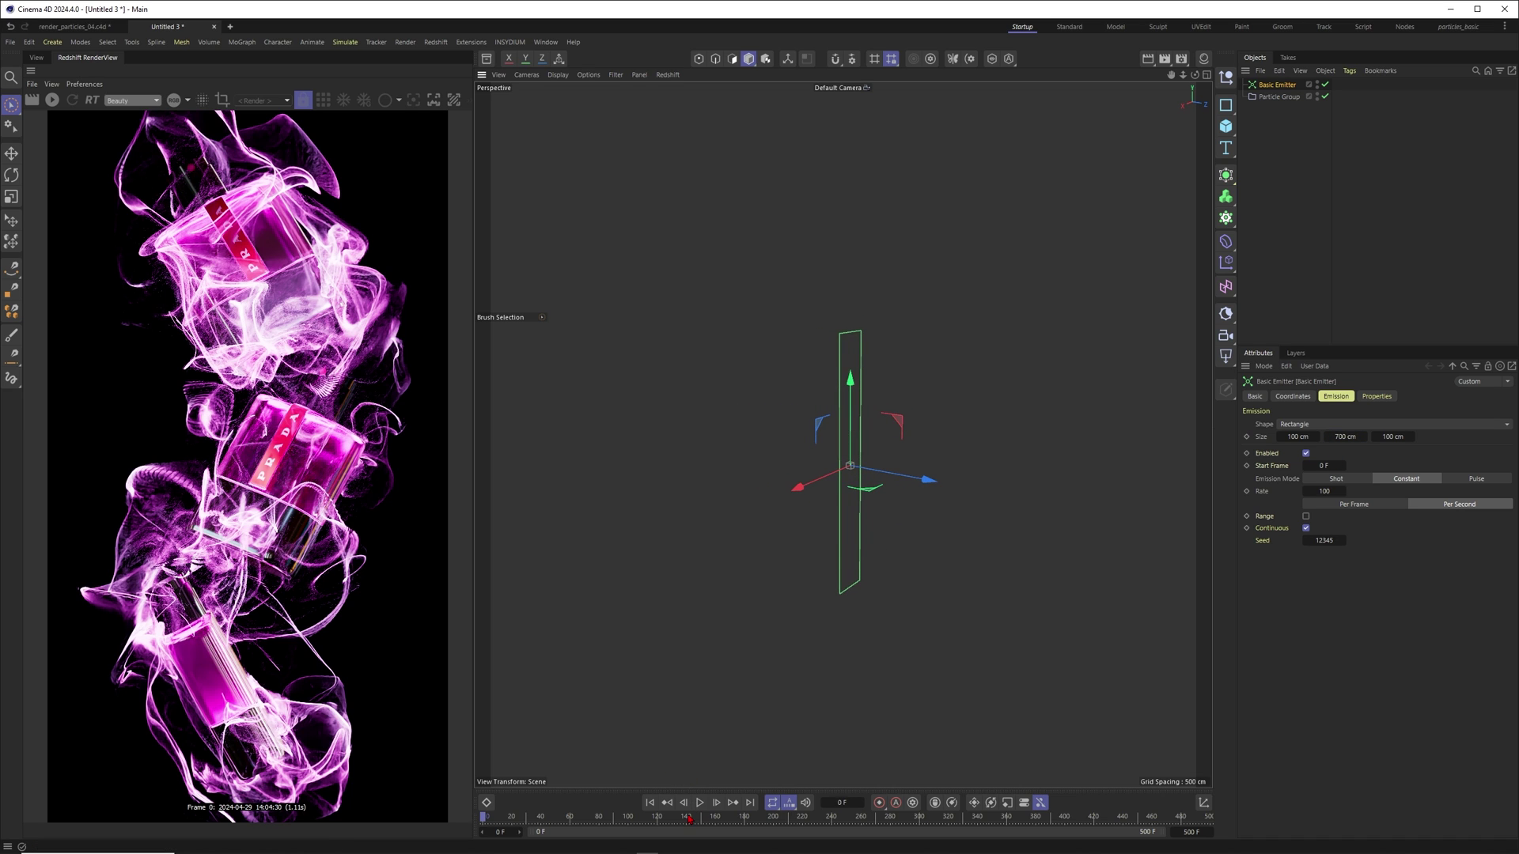
Play the simulation, raising the emission rate through 1000 and 10000 to 100000, then rewind.
{"action": "key", "text": "F8"}
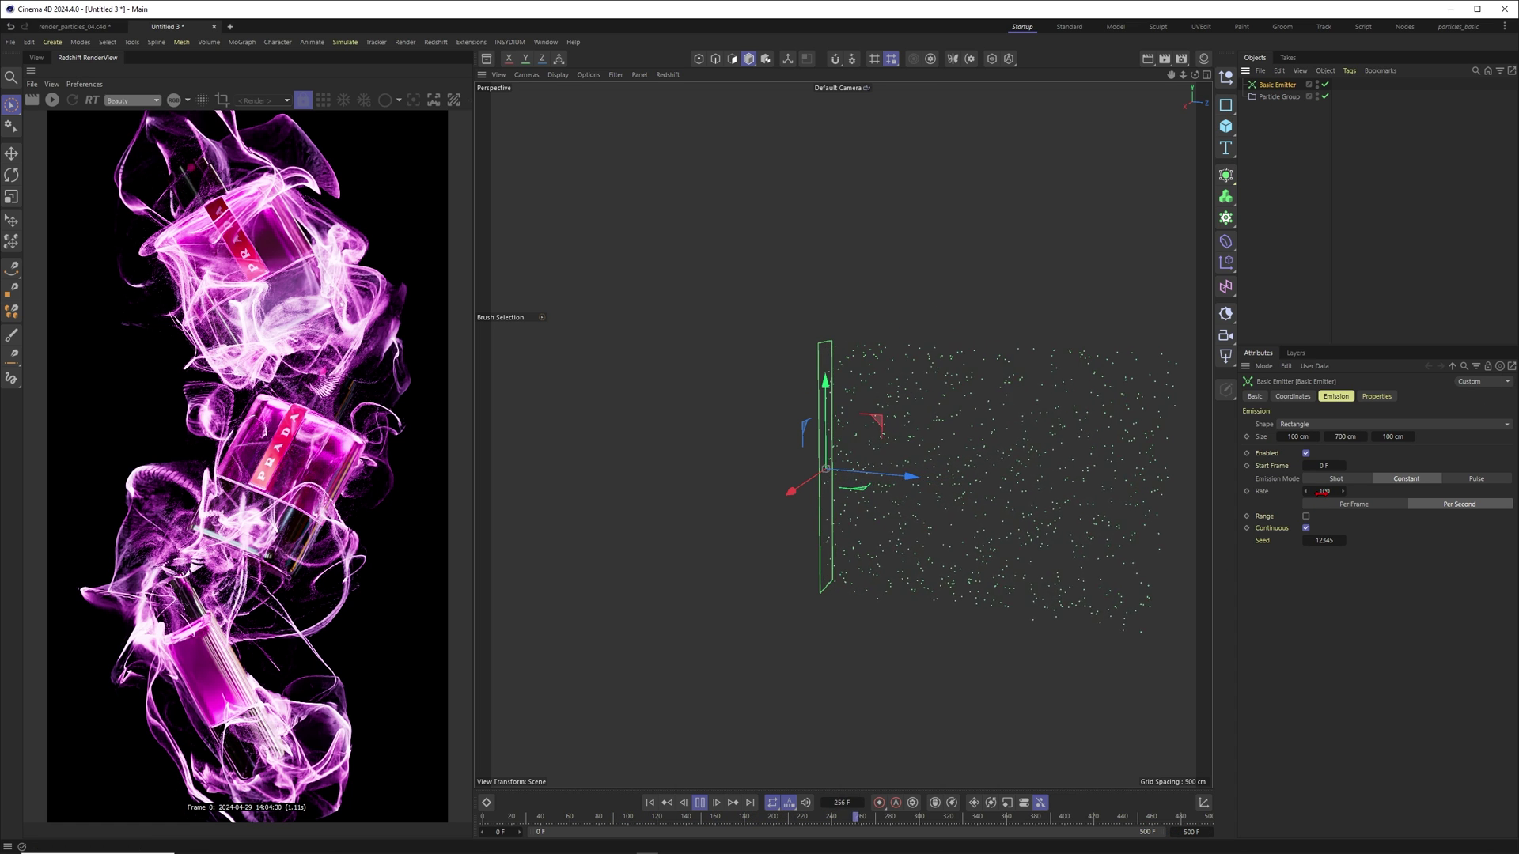
{"action": "type", "text": "0"}
{"action": "key", "text": "Return"}
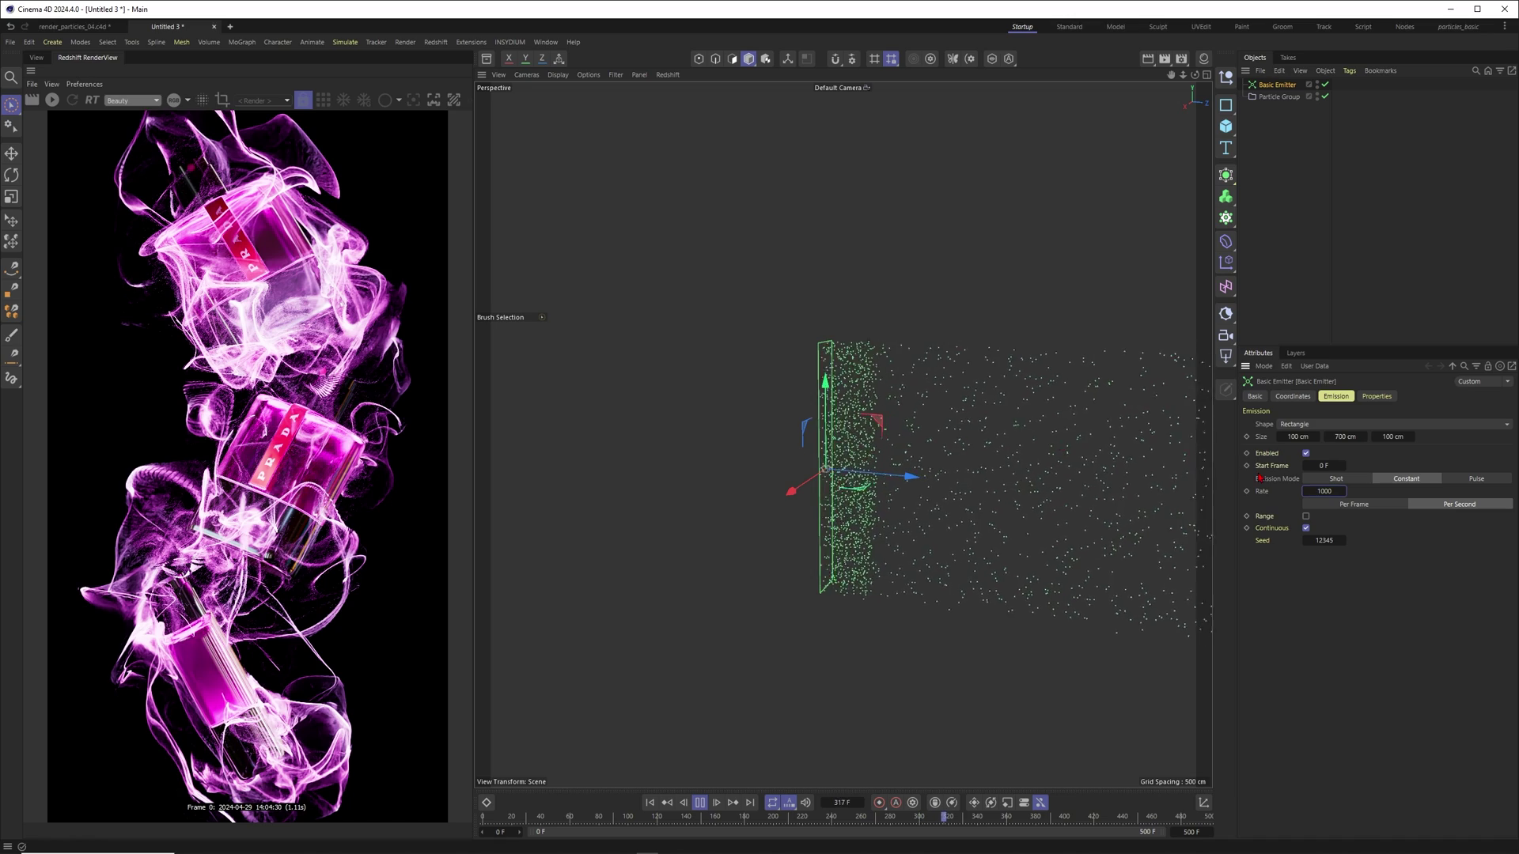
{"action": "double_click", "coordinate": [1322, 491]}
{"action": "type", "text": "10000"}
{"action": "key", "text": "Return"}
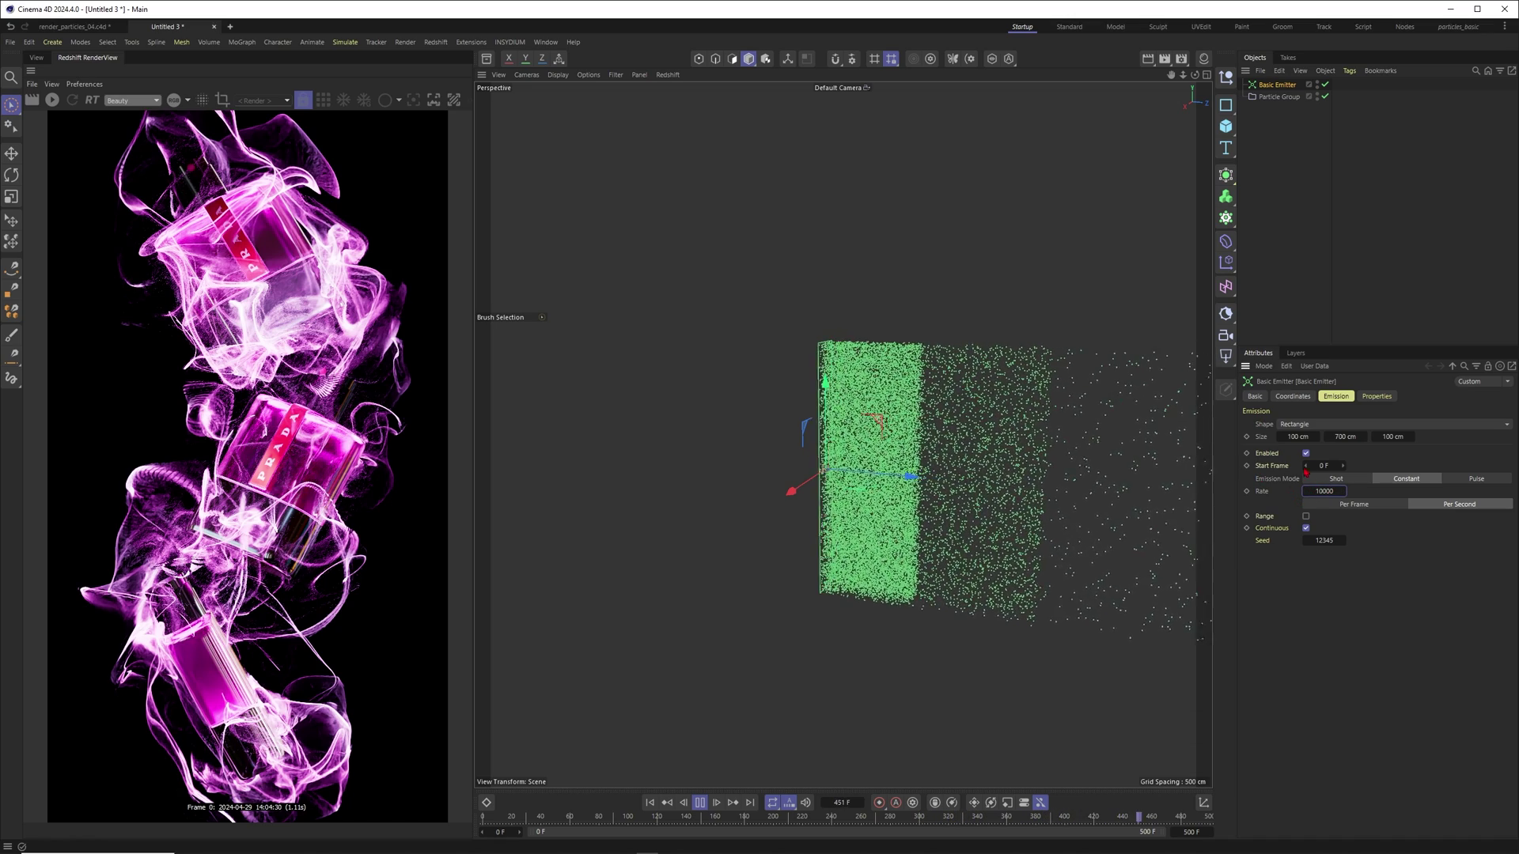
{"action": "double_click", "coordinate": [1326, 492]}
{"action": "type", "text": "100000"}
{"action": "key", "text": "Return"}
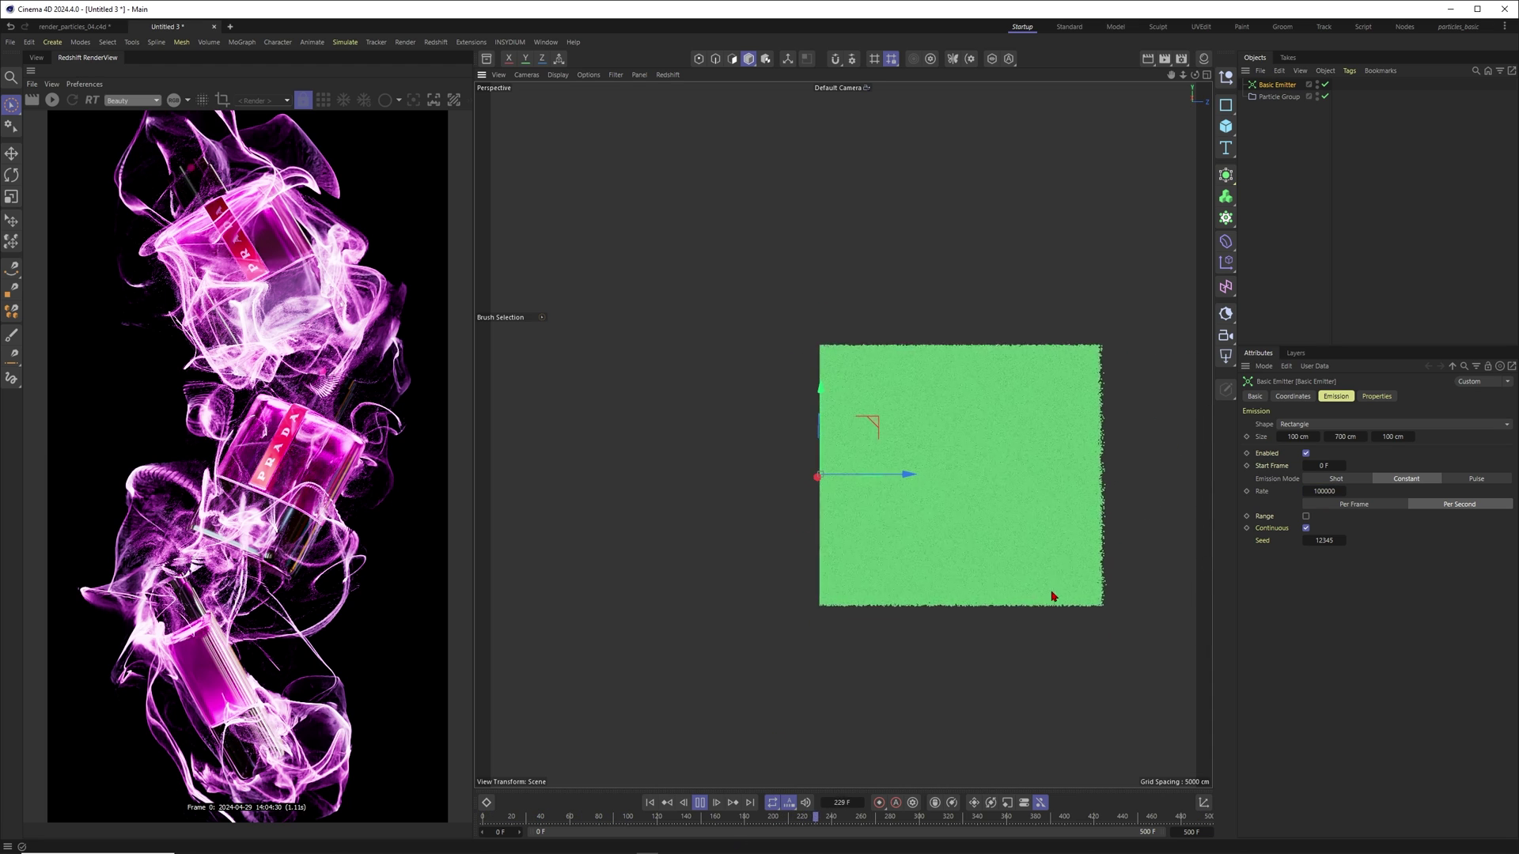
{"action": "left_click_drag", "start_coordinate": [1051, 593], "coordinate": [1010, 407], "text": "alt"}
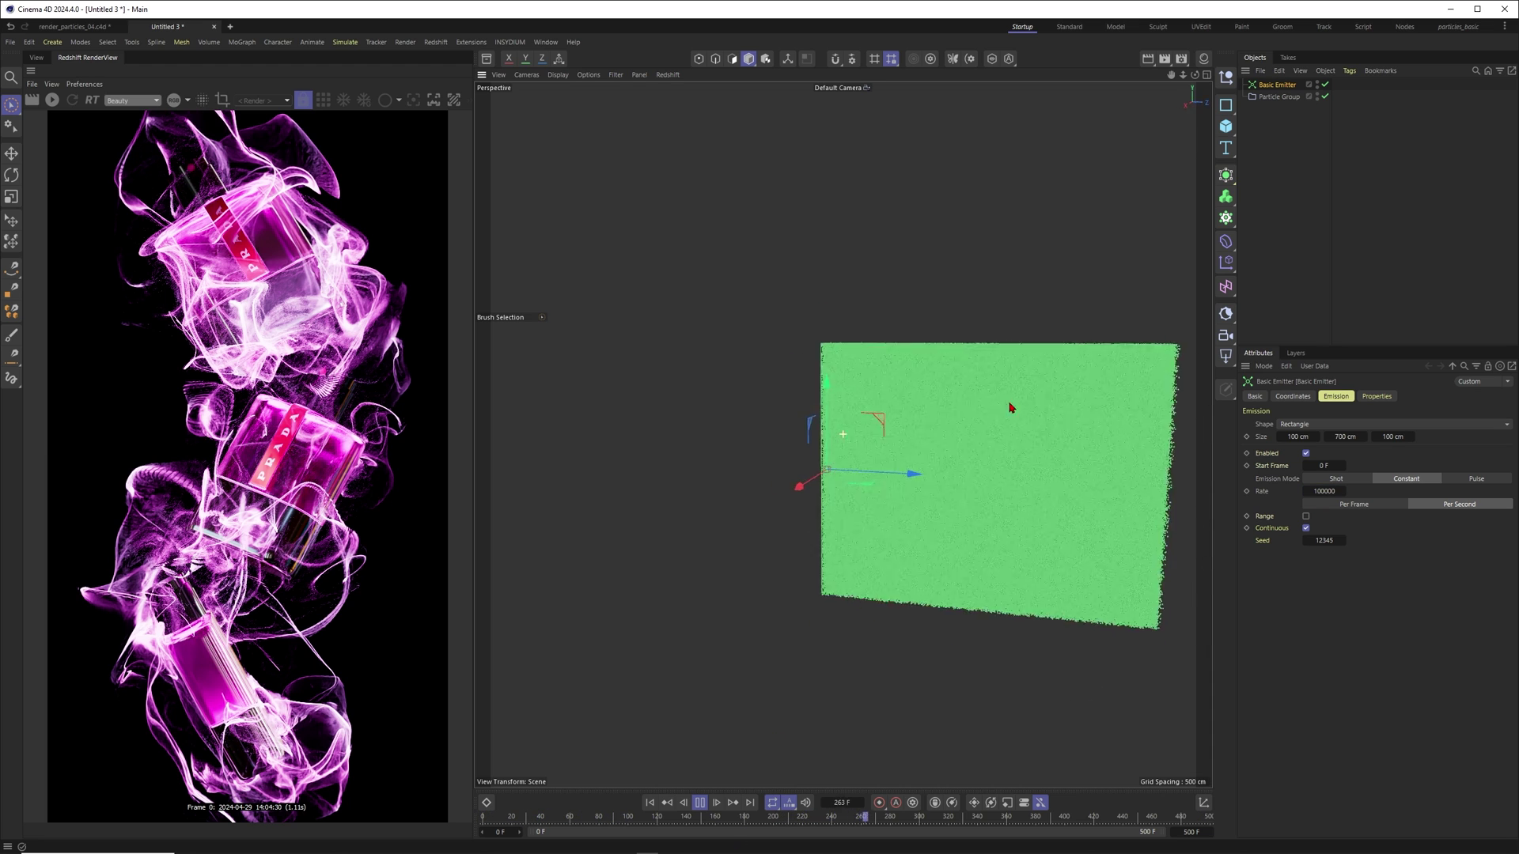
{"action": "left_click", "coordinate": [650, 802]}
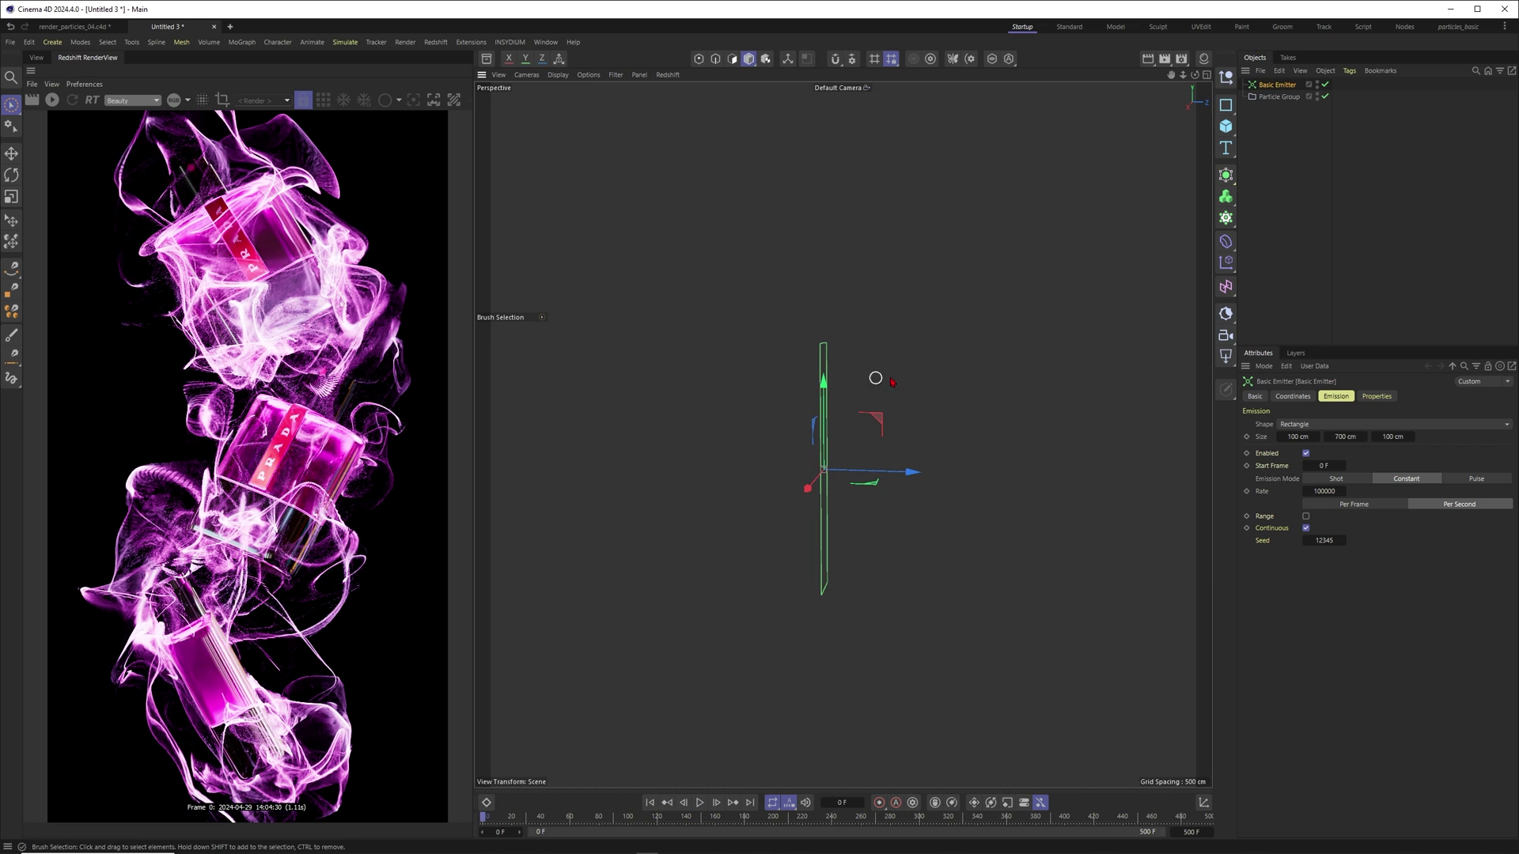
Add a Turbulence force with 100 cm strength and replay the simulation from the start.
{"action": "left_click", "coordinate": [345, 42]}
{"action": "mouse_move", "coordinate": [356, 67]}
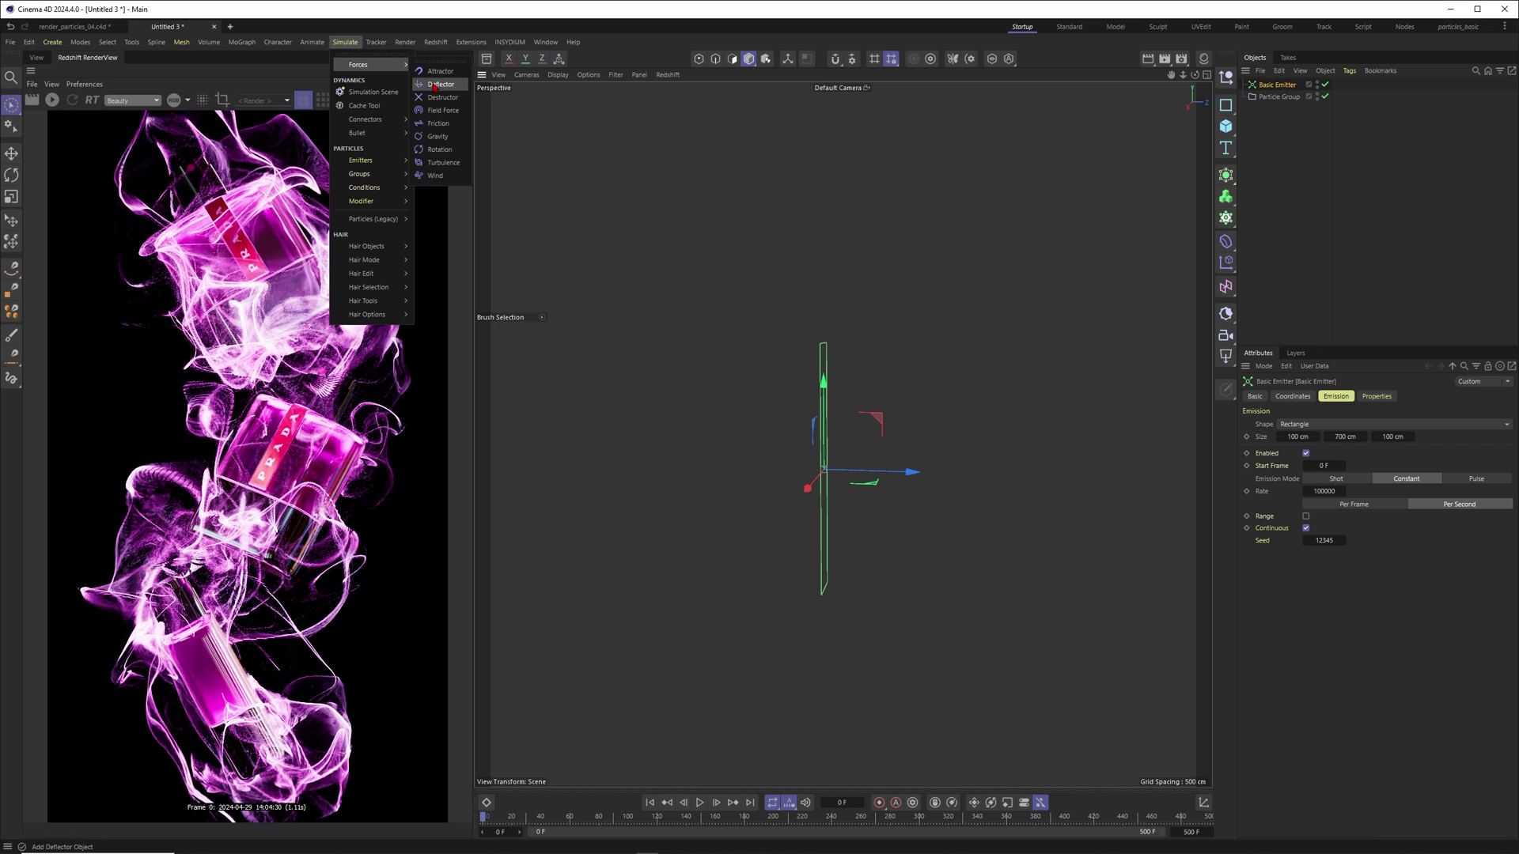
{"action": "left_click", "coordinate": [440, 162]}
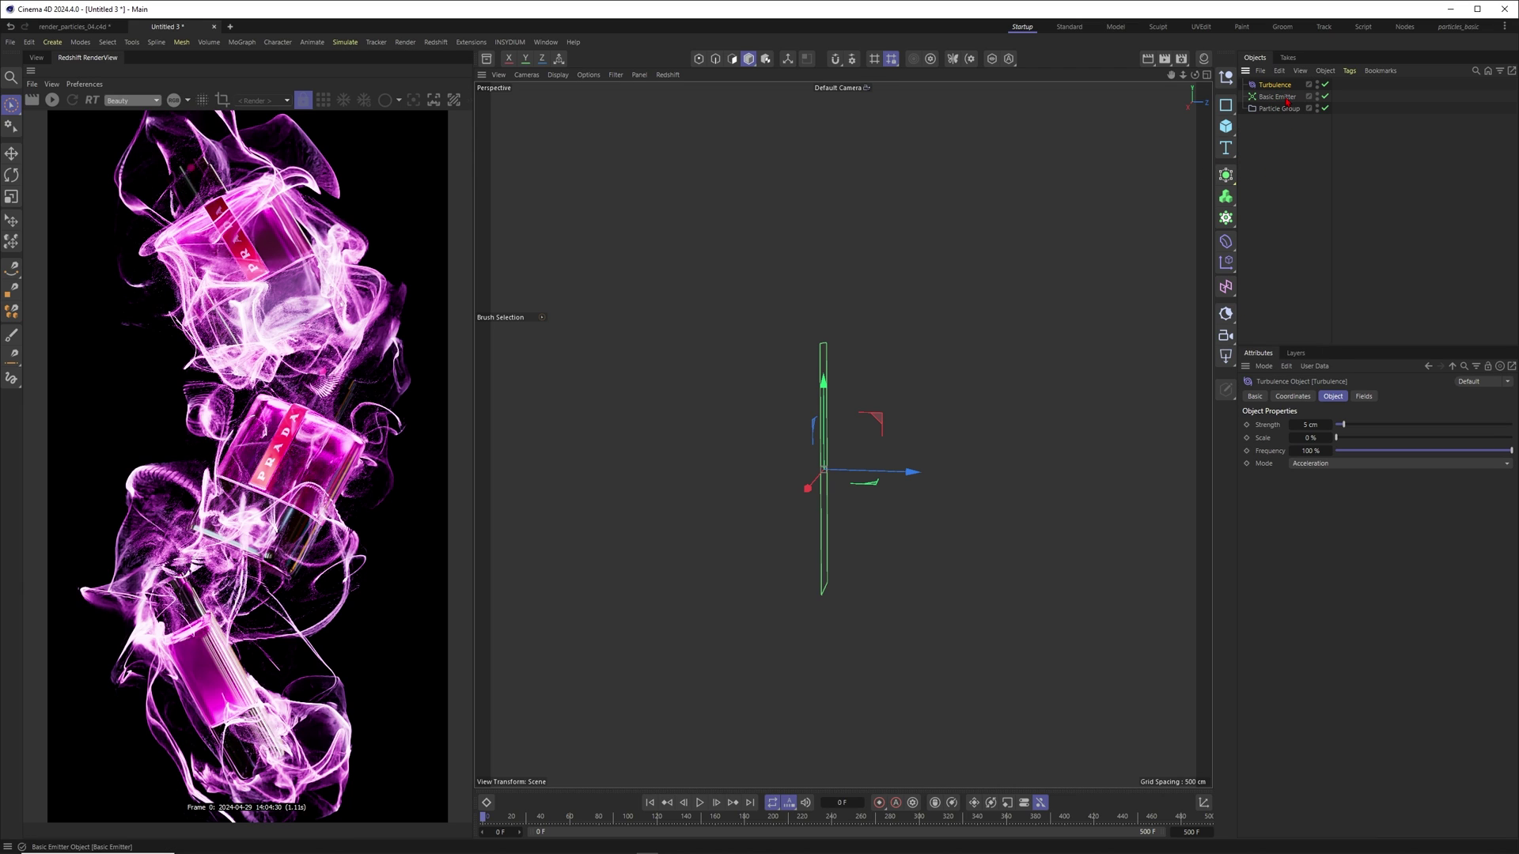
{"action": "left_click", "coordinate": [1306, 424]}
{"action": "double_click", "coordinate": [1310, 438]}
{"action": "type", "text": "100"}
{"action": "key", "text": "Return"}
{"action": "left_click", "coordinate": [650, 803]}
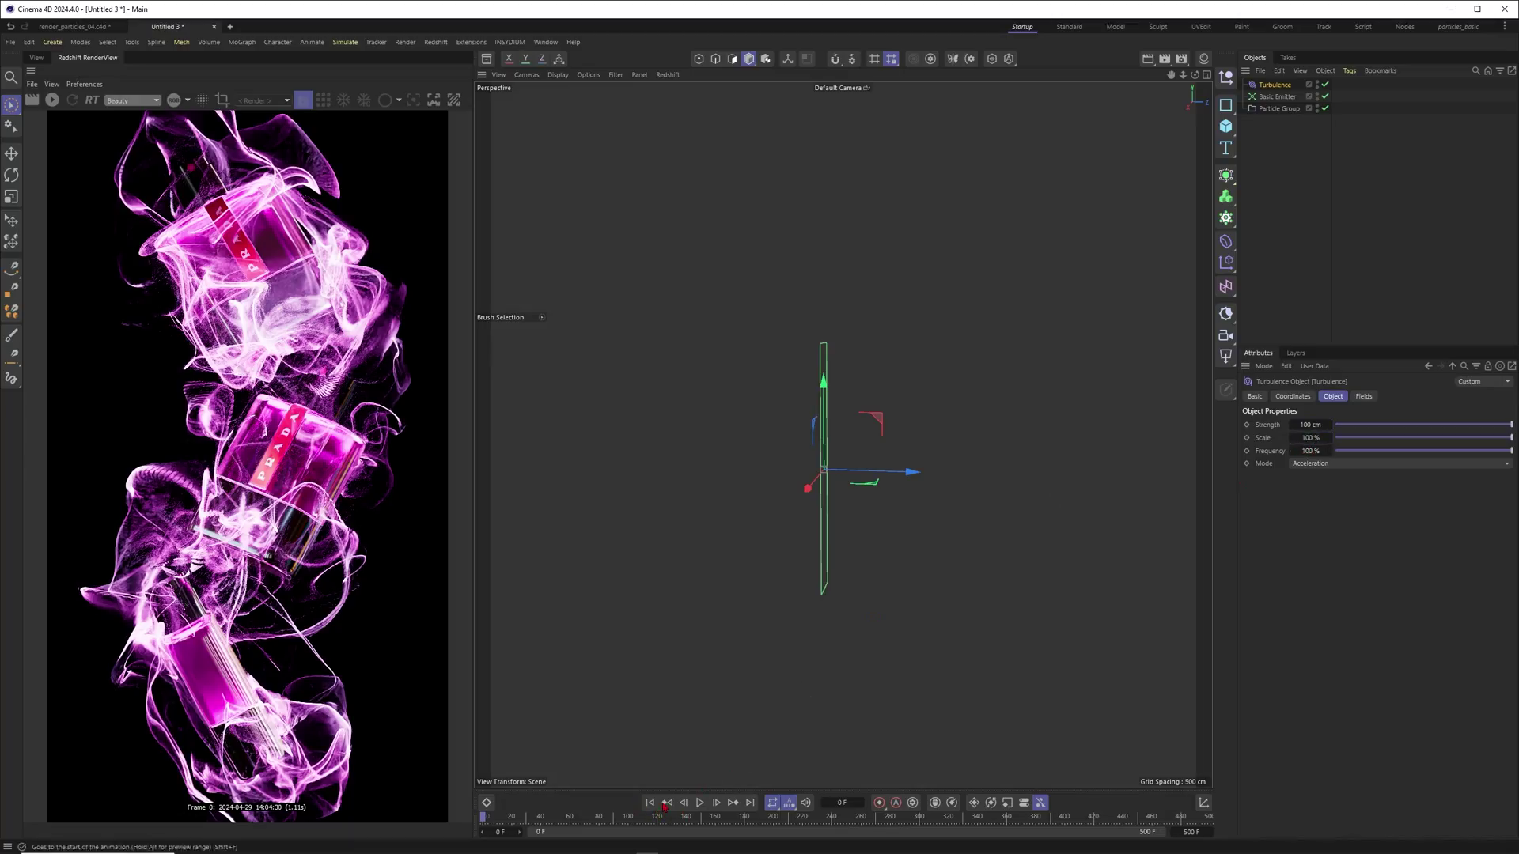
{"action": "left_click", "coordinate": [700, 802]}
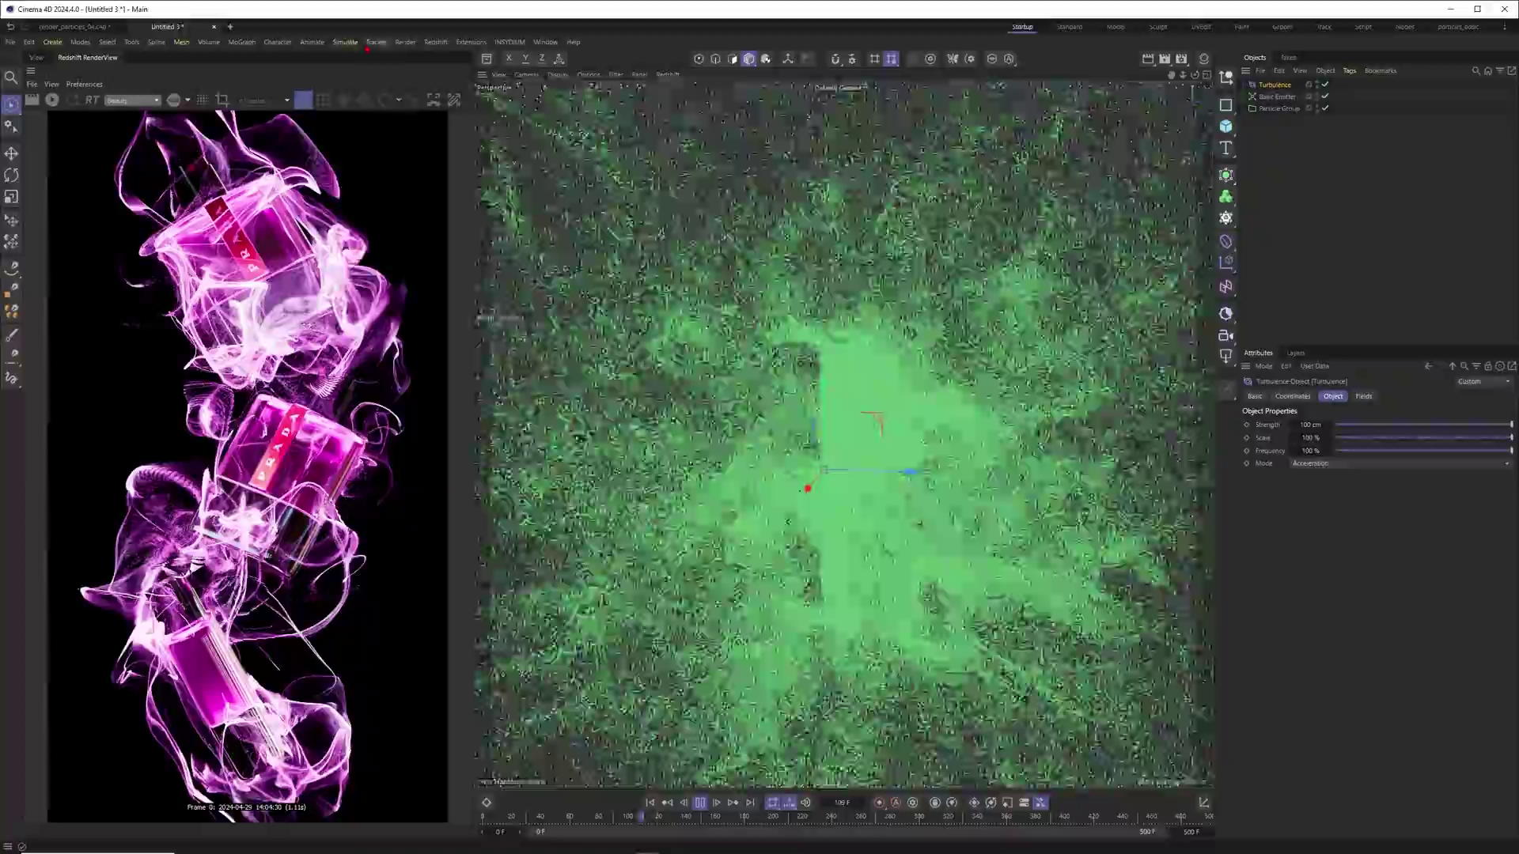
Add a Friction force with strength 50 and rerun the simulation from the start.
{"action": "left_click", "coordinate": [345, 42]}
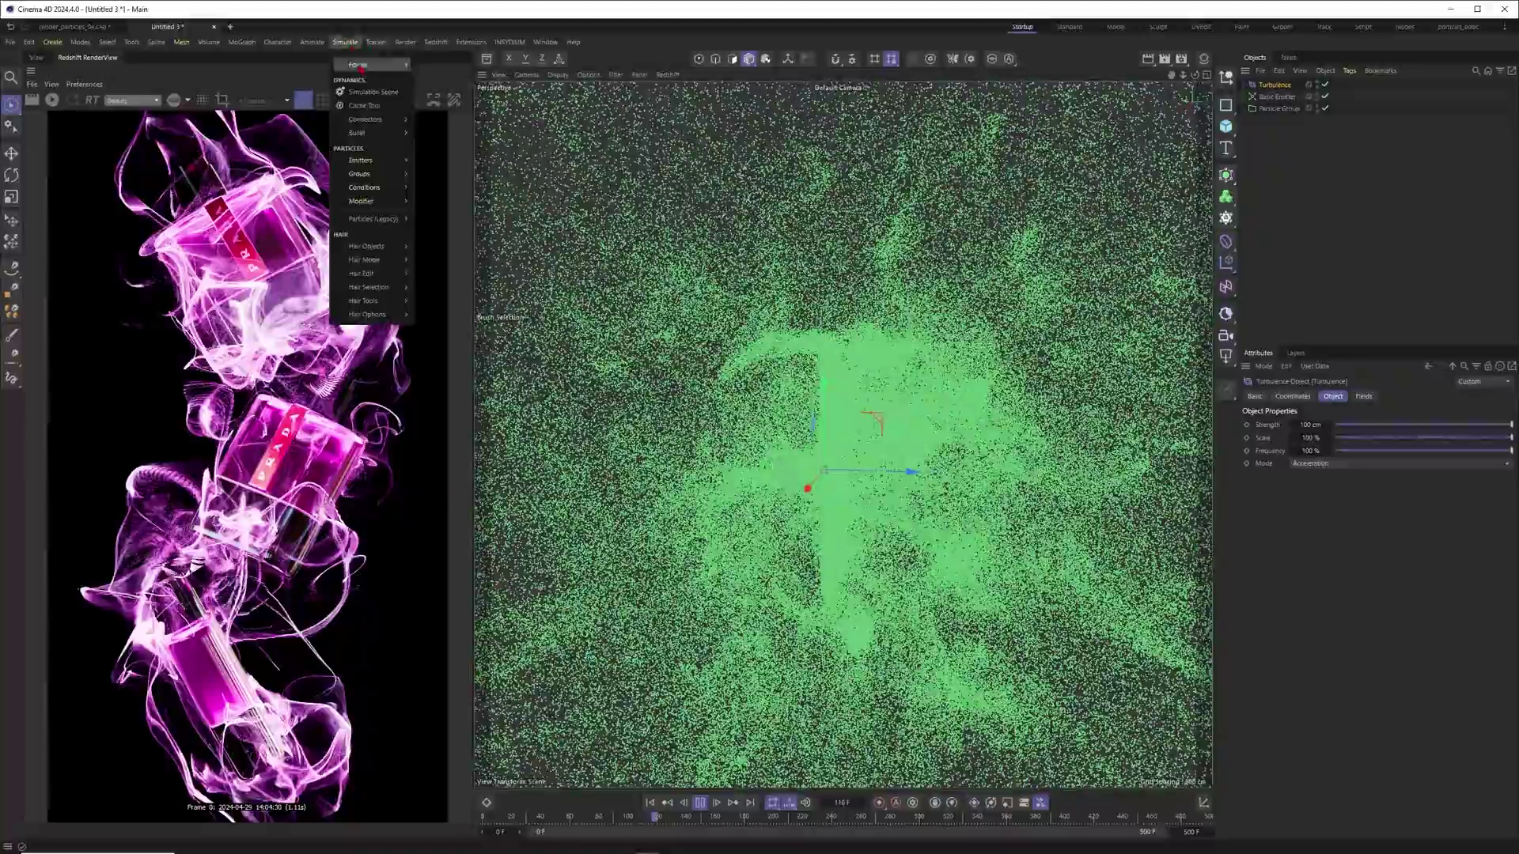
{"action": "mouse_move", "coordinate": [360, 68]}
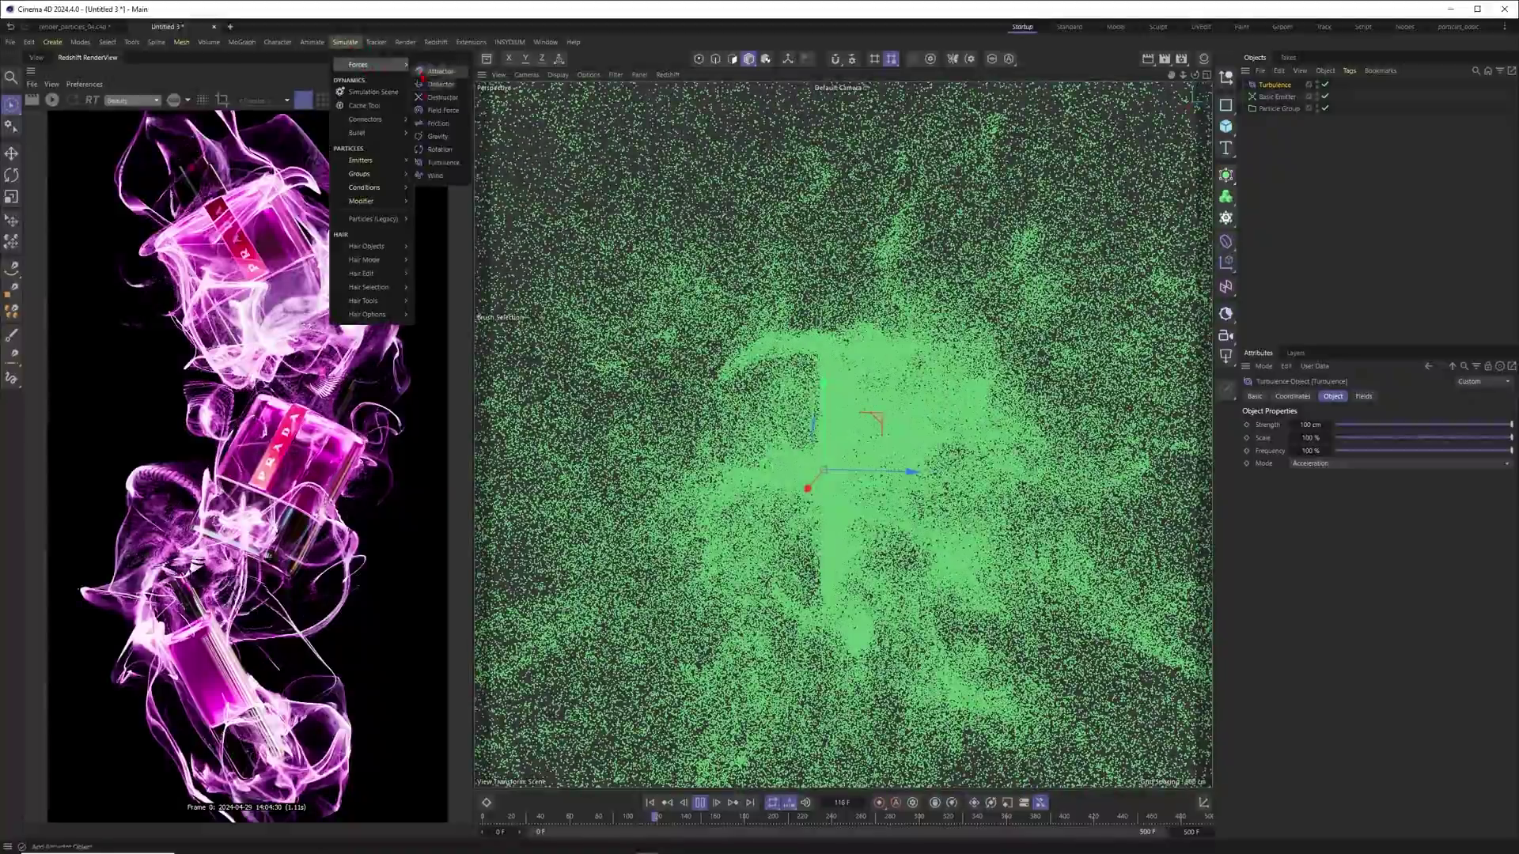
{"action": "left_click", "coordinate": [438, 124]}
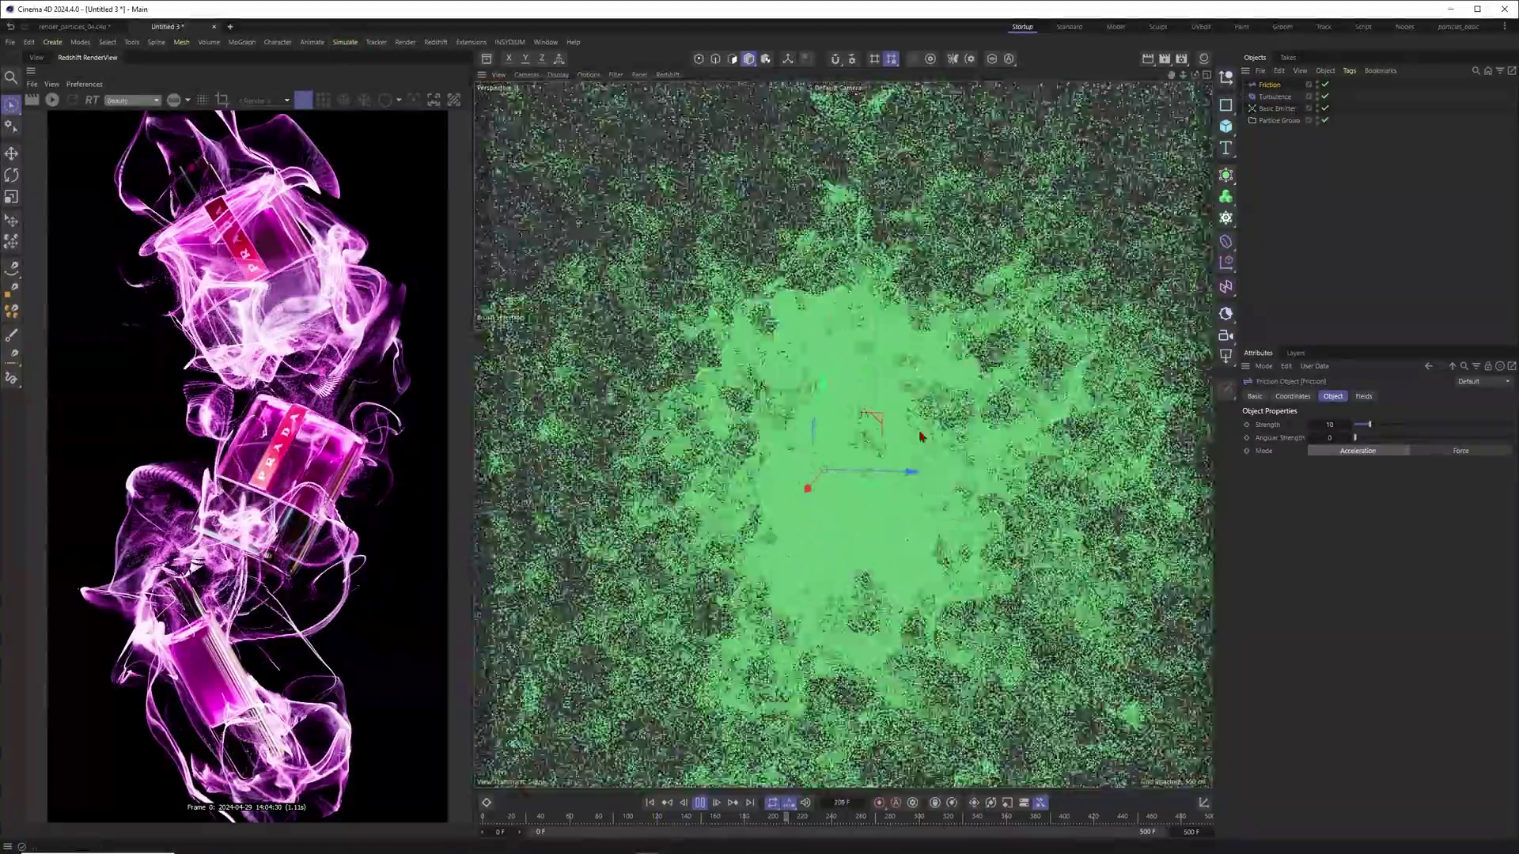
{"action": "right_click_drag", "start_coordinate": [912, 363], "coordinate": [858, 400], "text": "alt"}
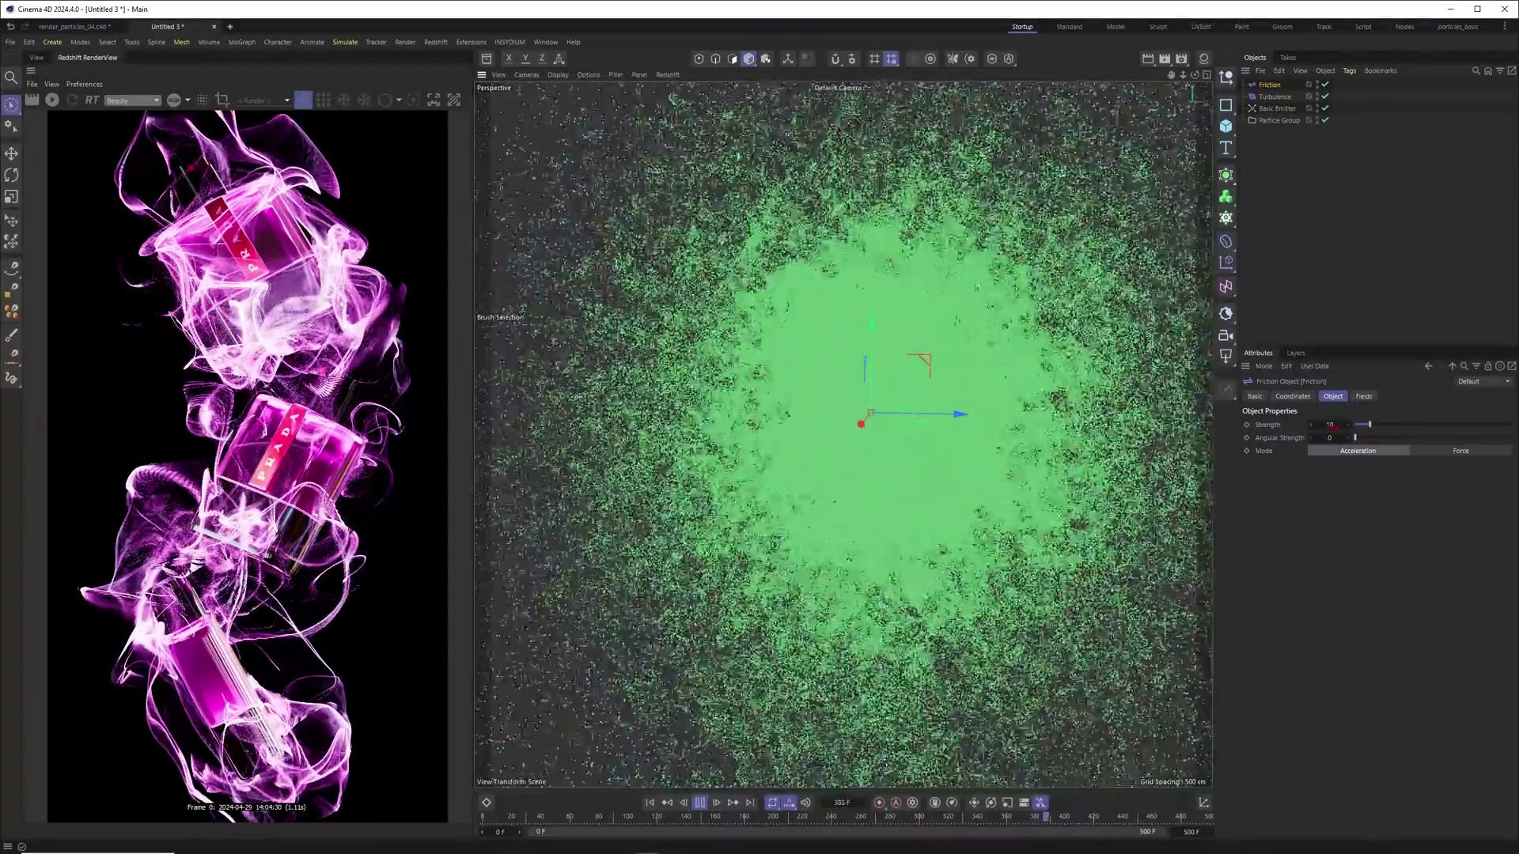
{"action": "double_click", "coordinate": [1332, 425]}
{"action": "type", "text": "50"}
{"action": "key", "text": "Return"}
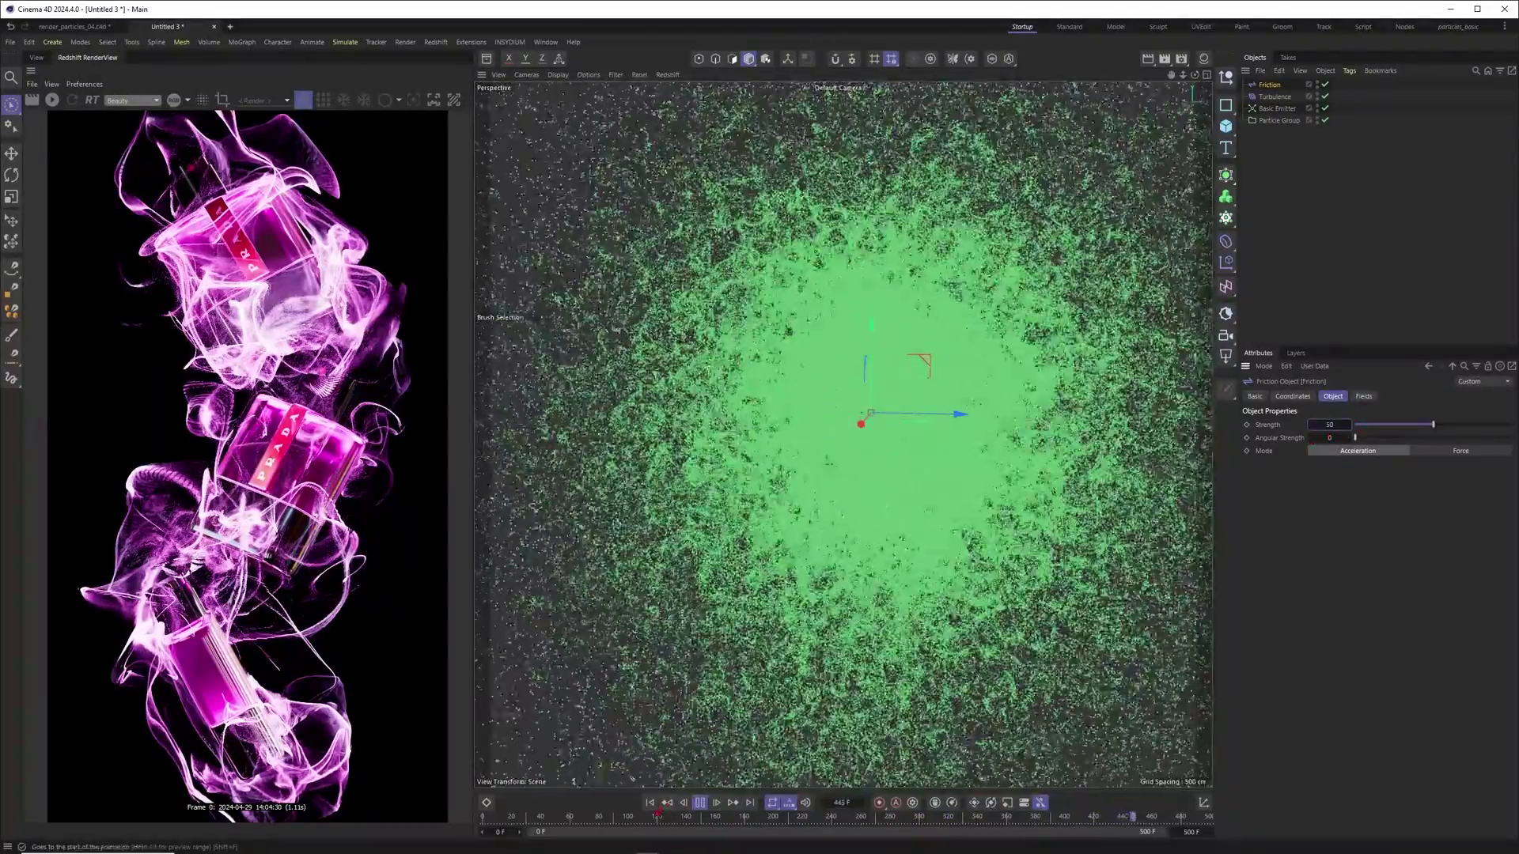
{"action": "left_click", "coordinate": [649, 803]}
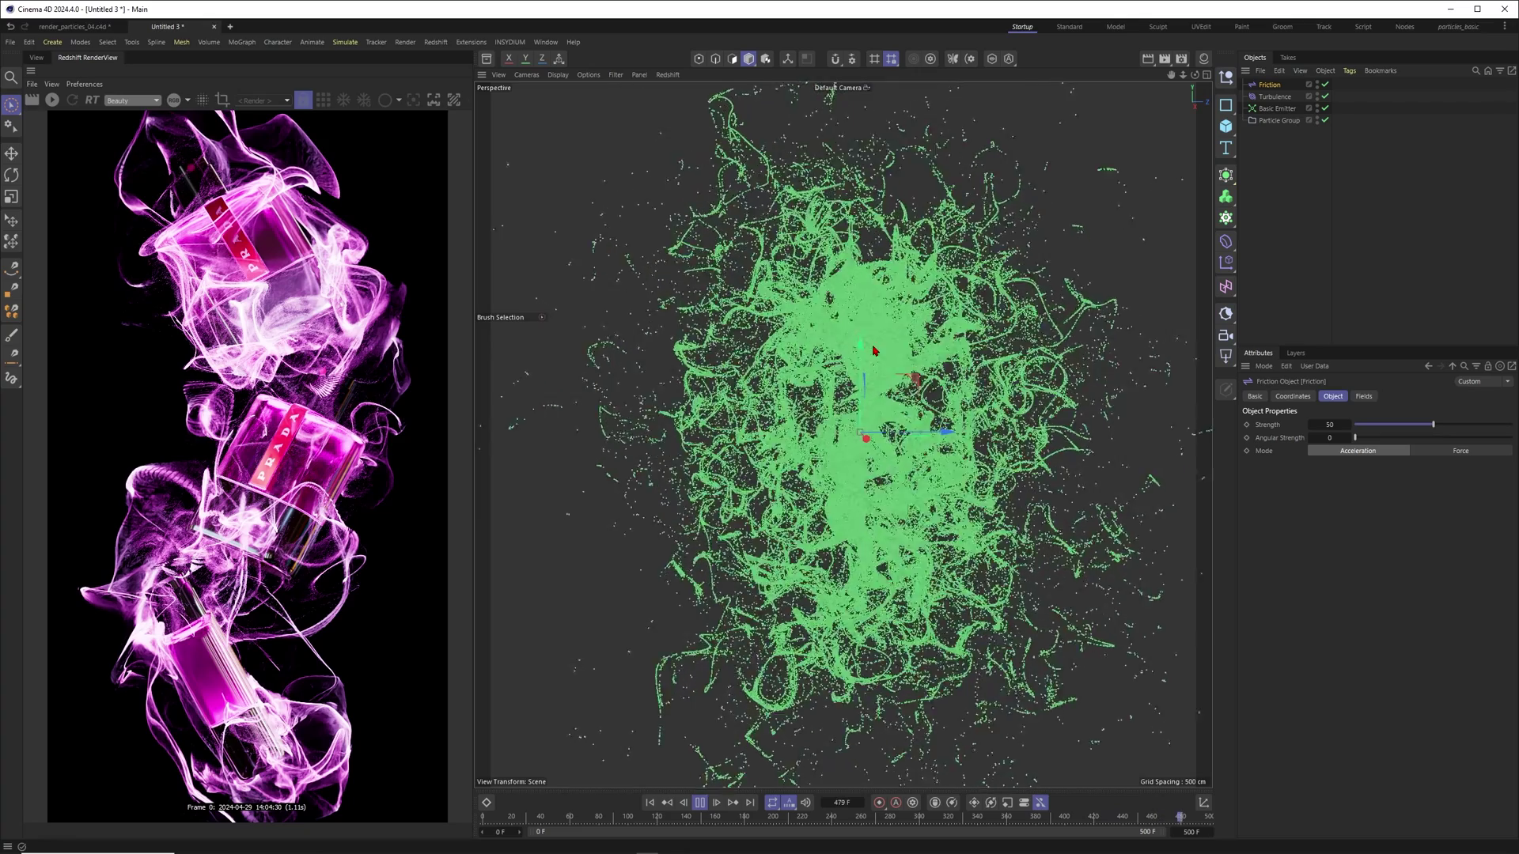
{"action": "left_click", "coordinate": [1287, 175]}
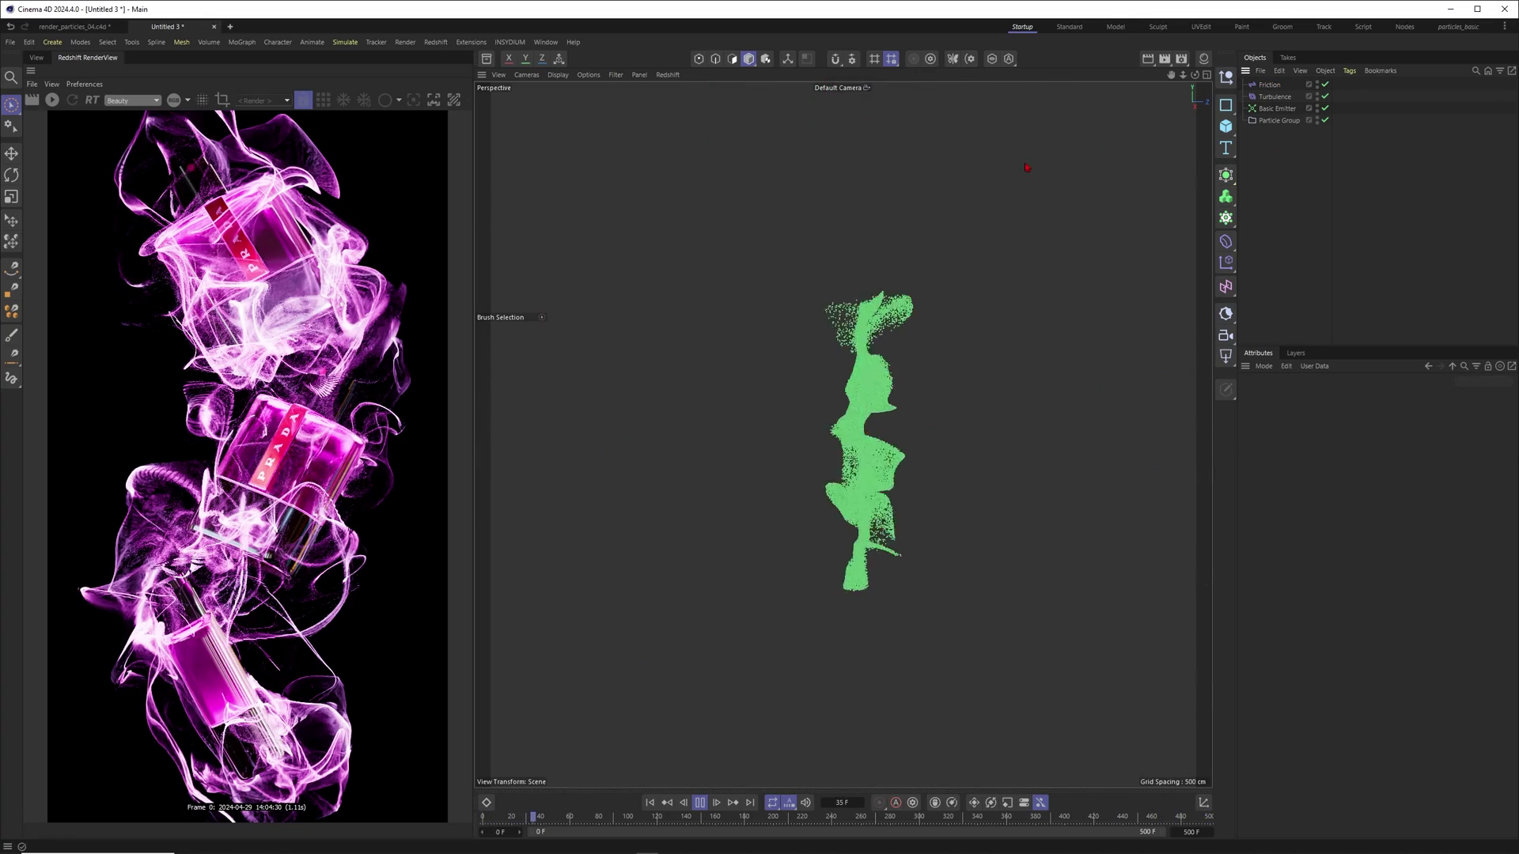
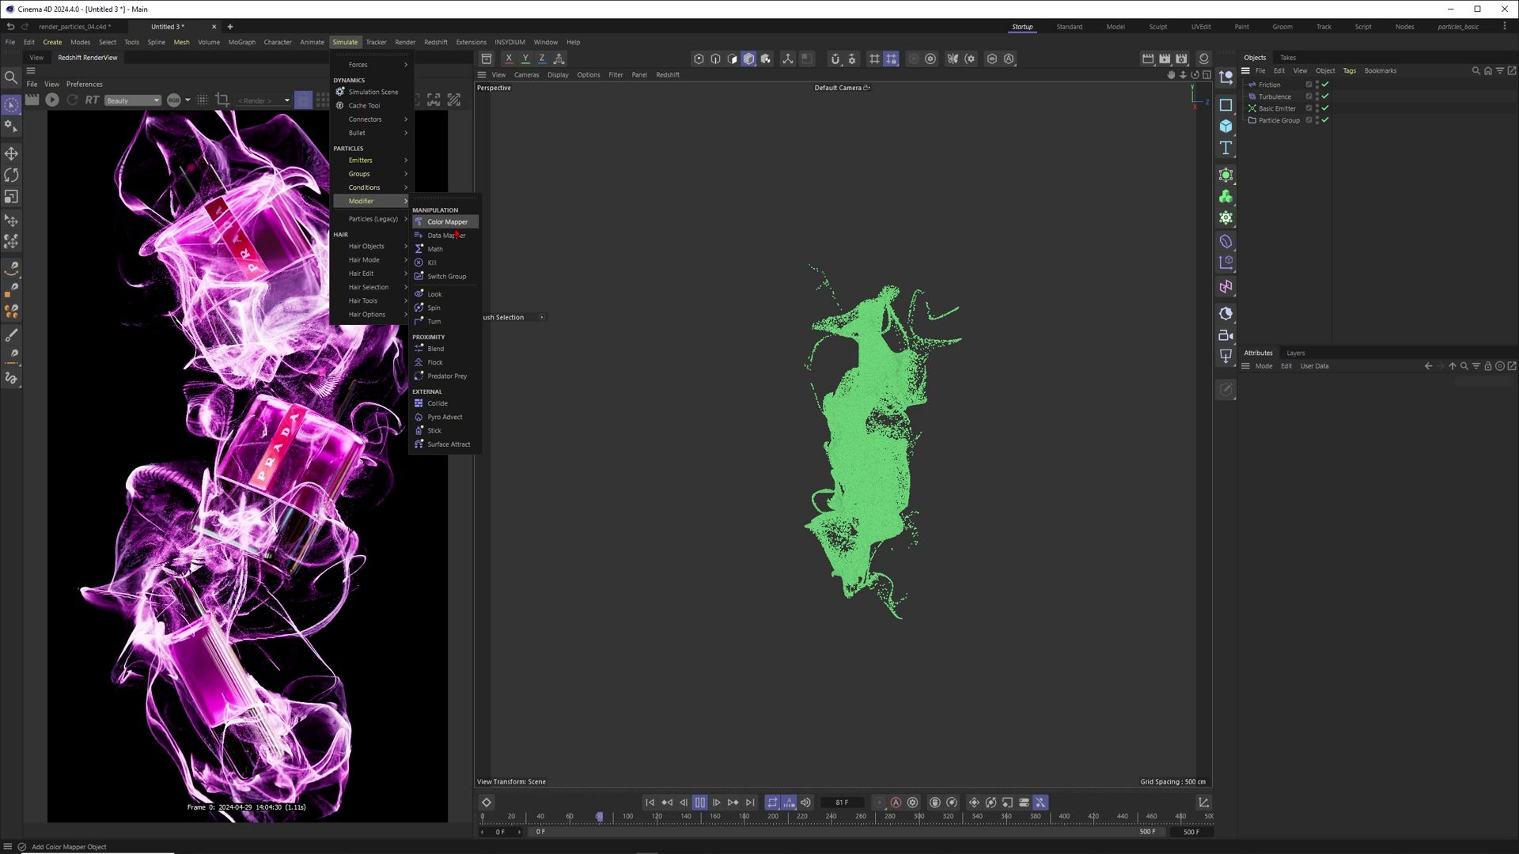
Add a Color Mapper to the particles driven by Velocity Speed with the Flame 6 gradient.
{"action": "left_click", "coordinate": [448, 222]}
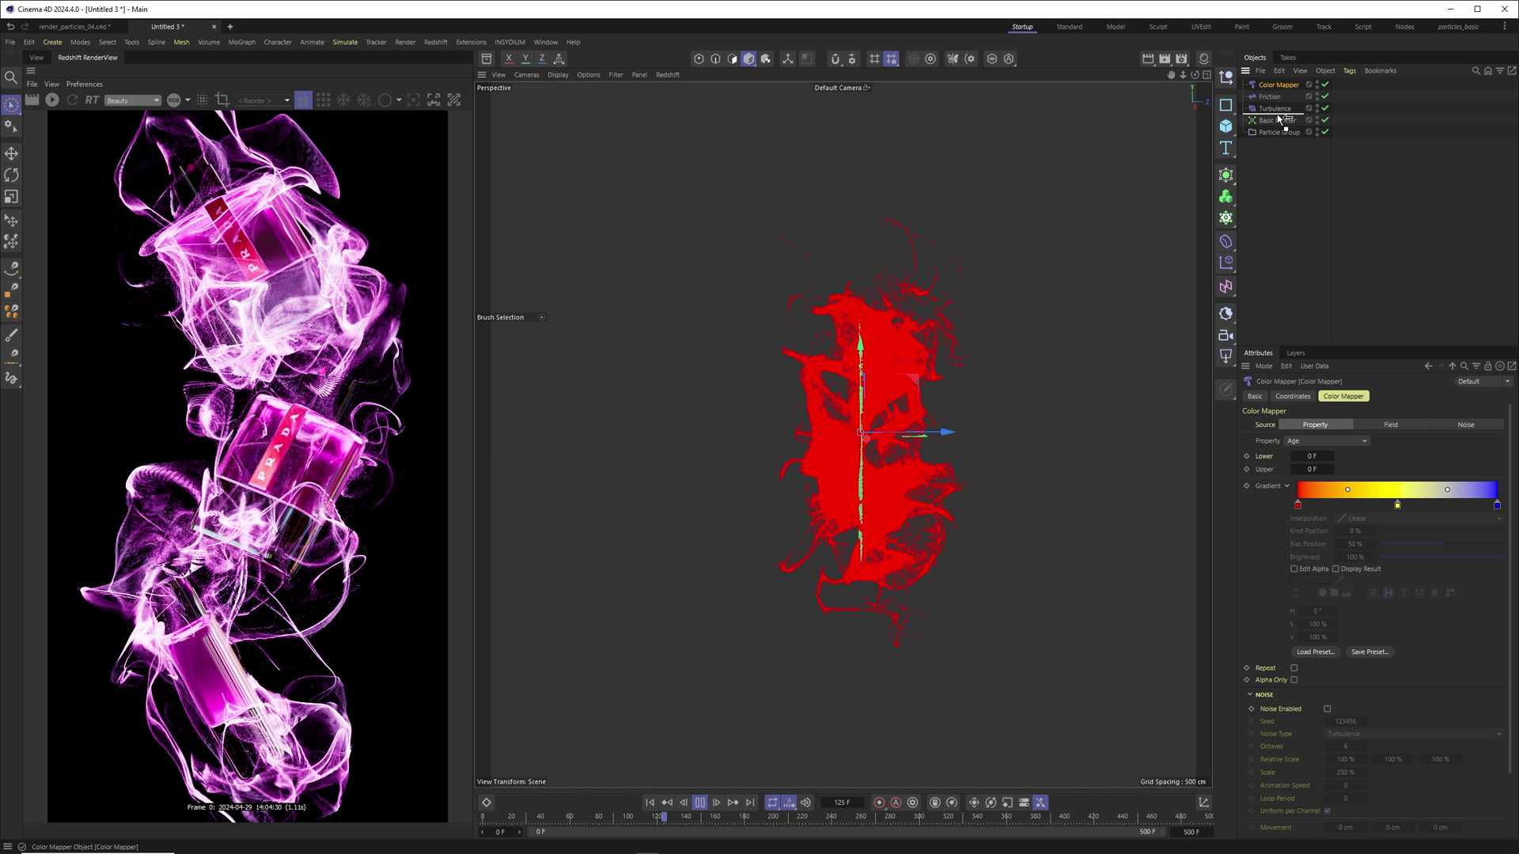
{"action": "left_click", "coordinate": [1337, 441]}
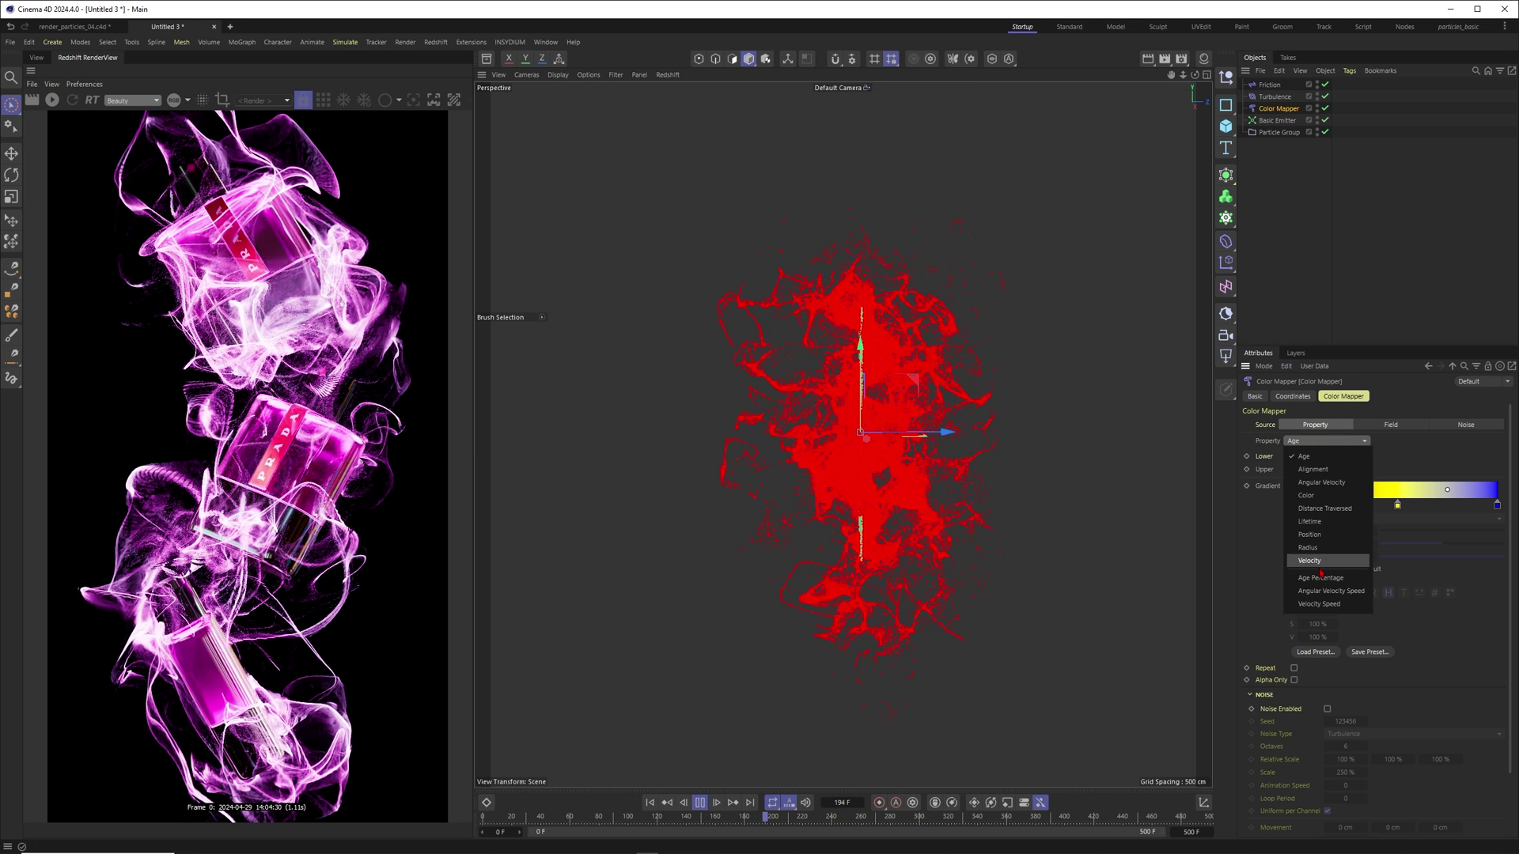
{"action": "left_click", "coordinate": [1322, 606]}
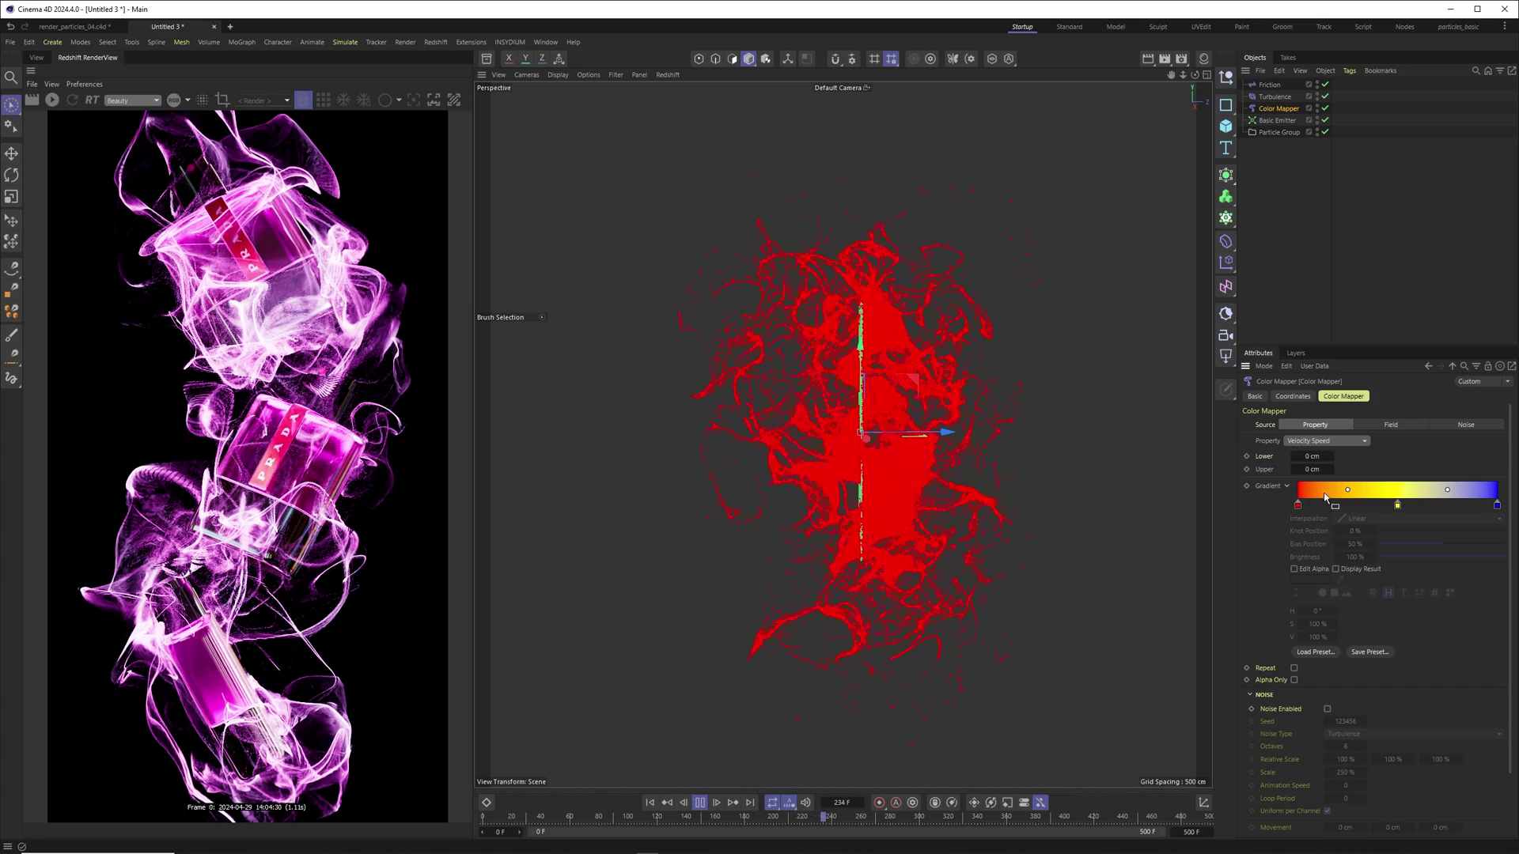
{"action": "left_click", "coordinate": [1314, 652]}
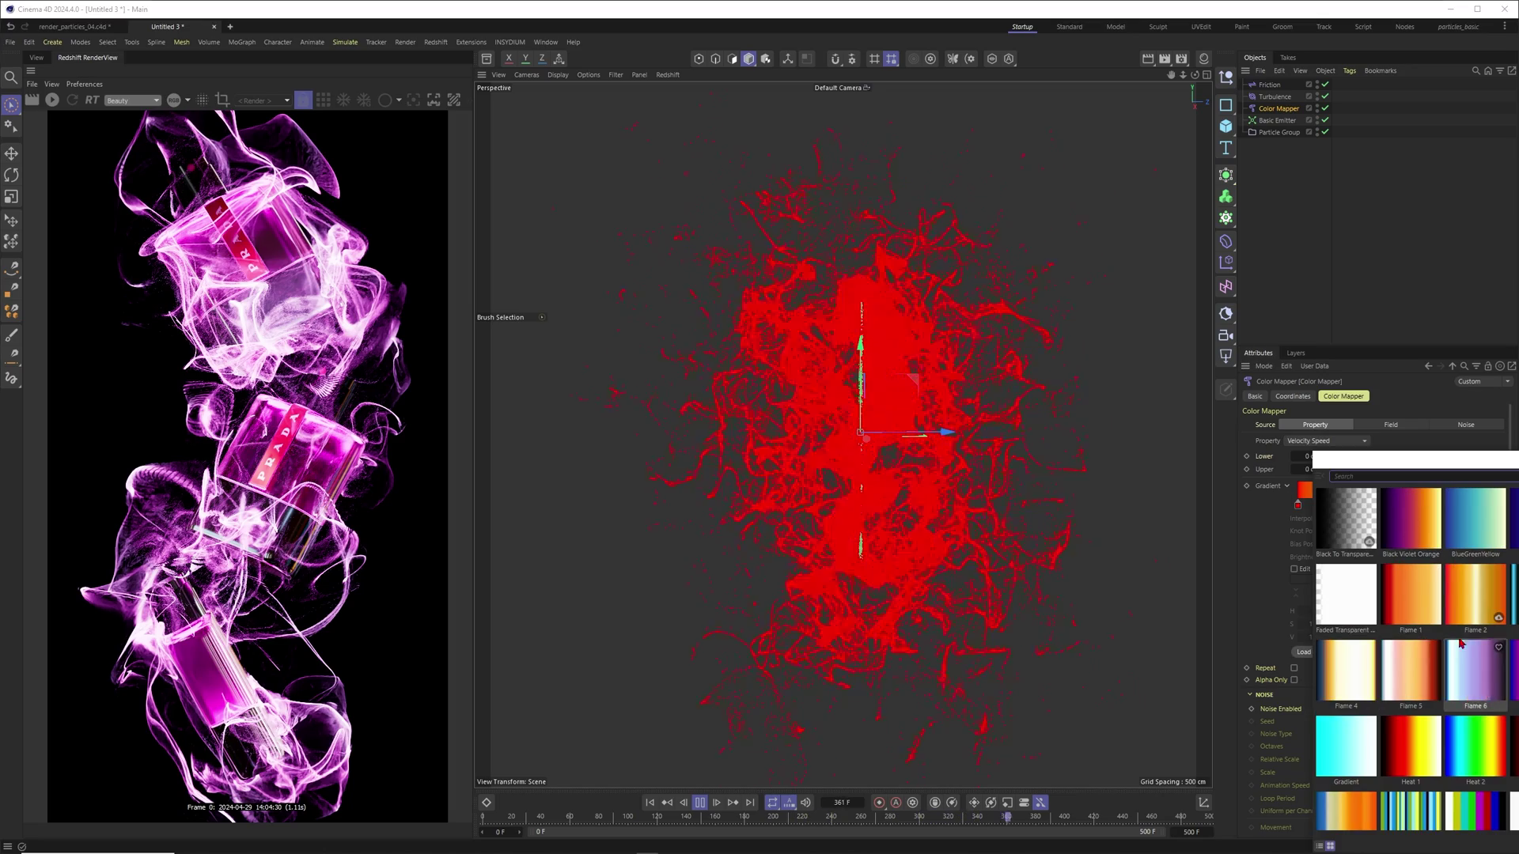
{"action": "left_click", "coordinate": [1476, 684]}
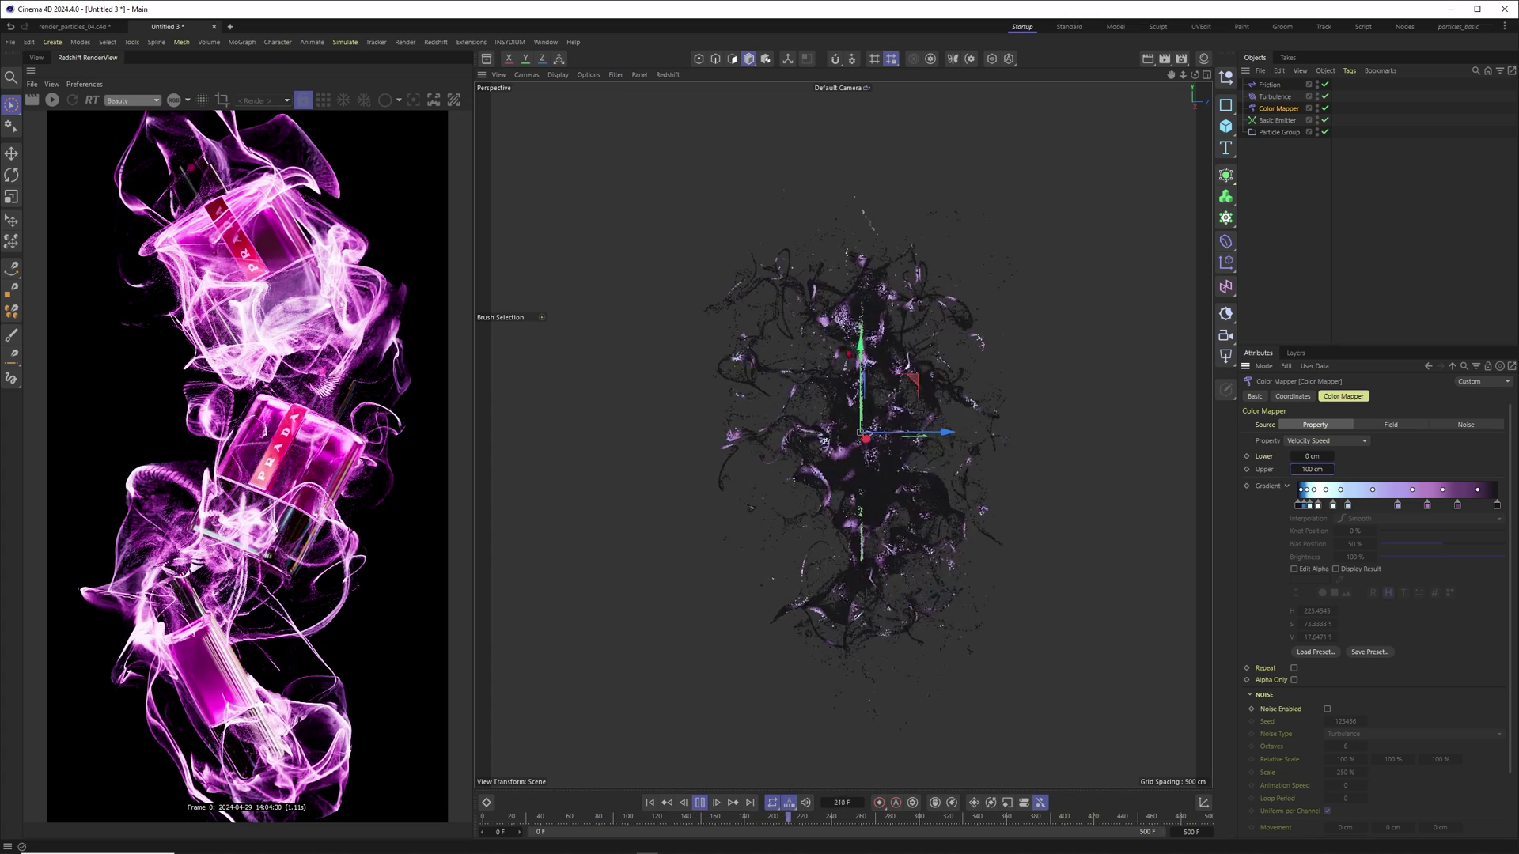
Set the Color Mapper's upper speed limit to 180 cm, replay to check colours, and duplicate Turbulence.
{"action": "double_click", "coordinate": [1306, 469]}
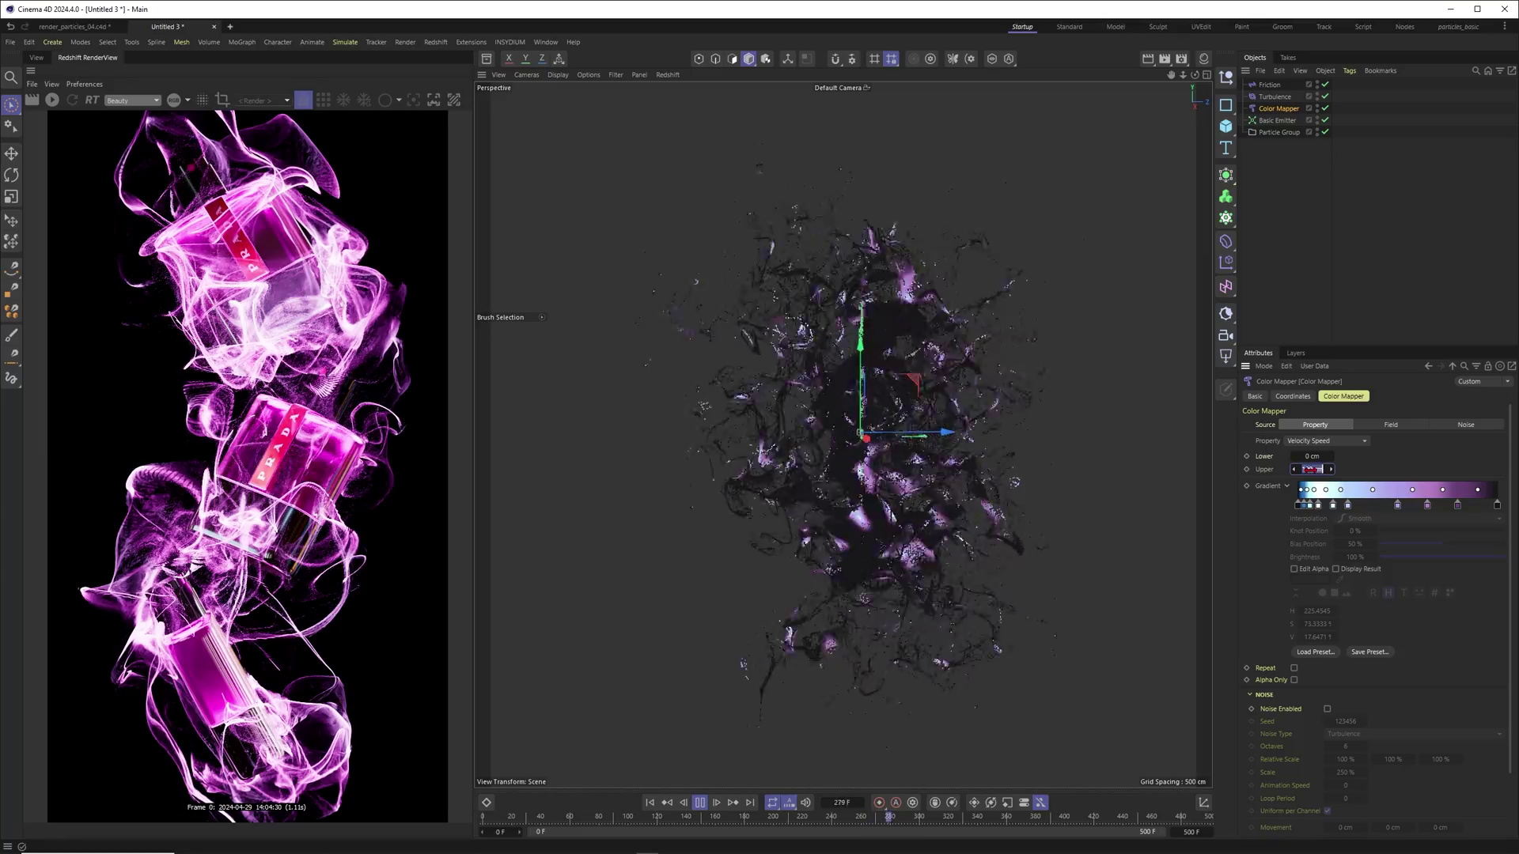
{"action": "type", "text": "200"}
{"action": "key", "text": "Return"}
{"action": "double_click", "coordinate": [1305, 470]}
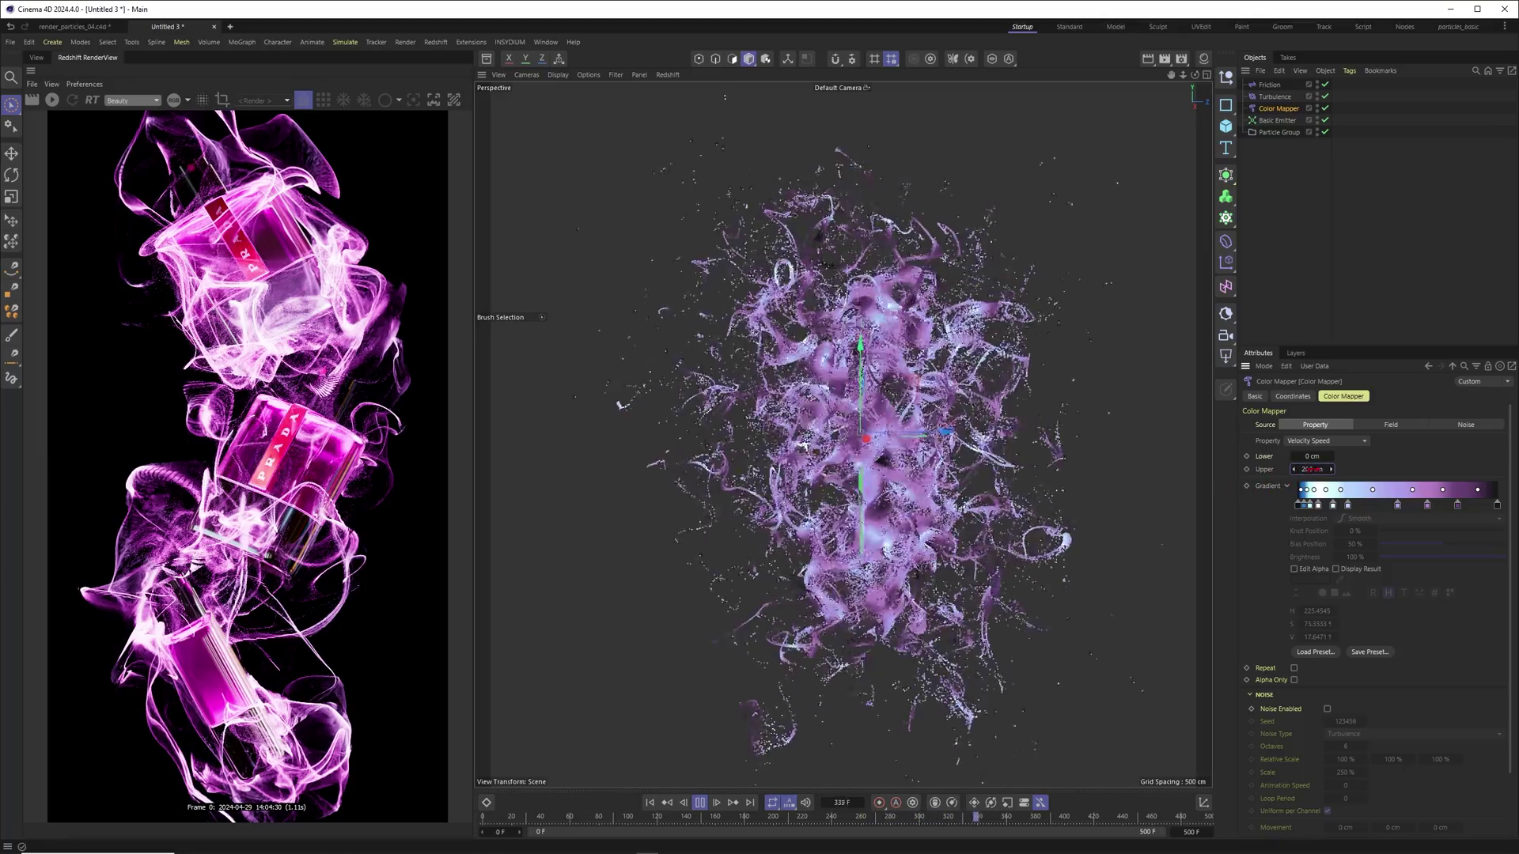
{"action": "type", "text": "180"}
{"action": "key", "text": "Return"}
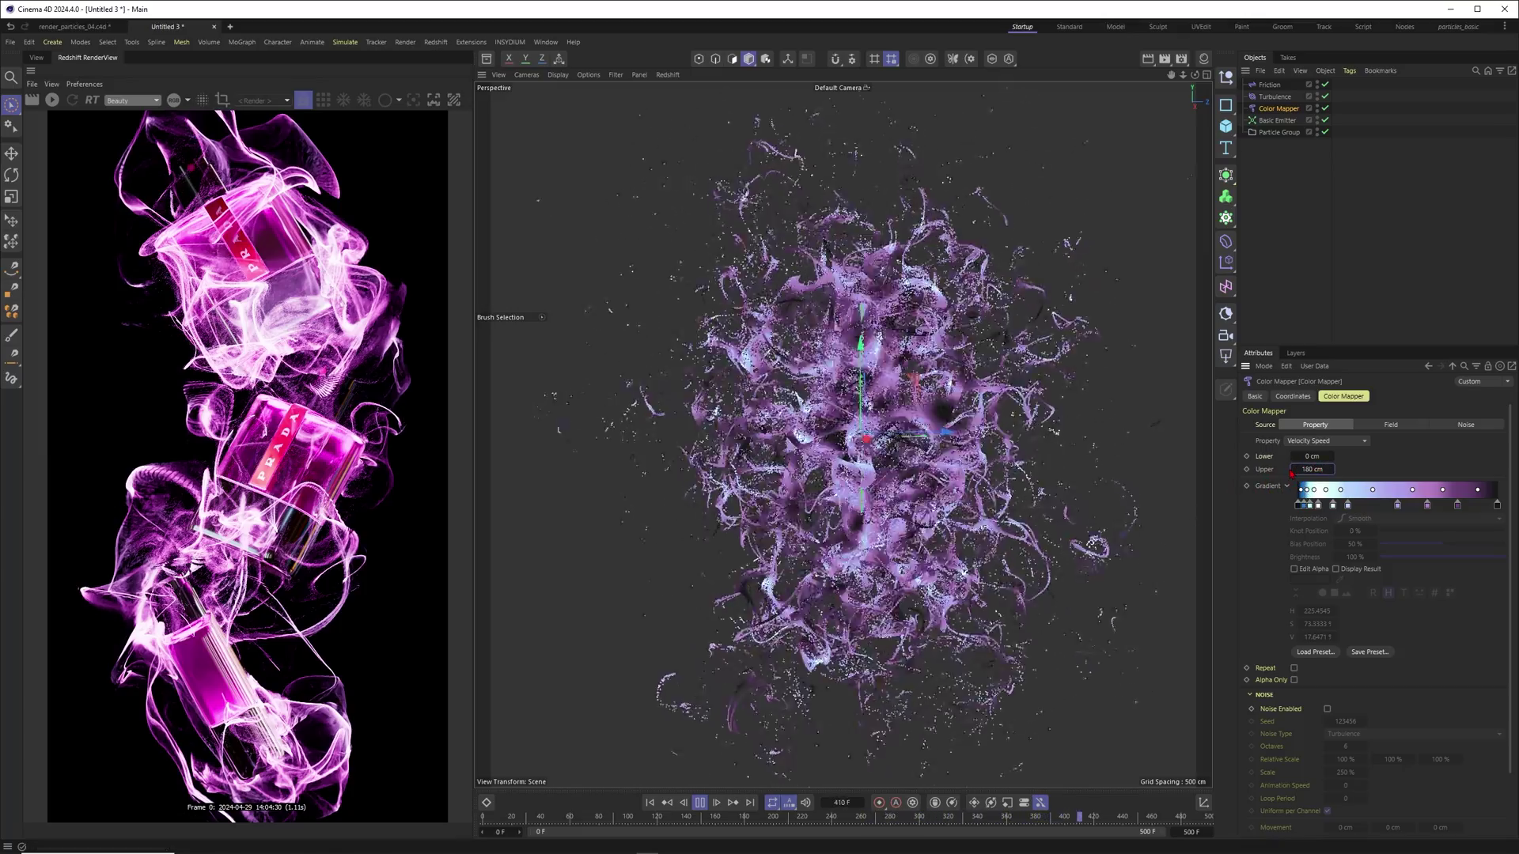
{"action": "left_click", "coordinate": [662, 803]}
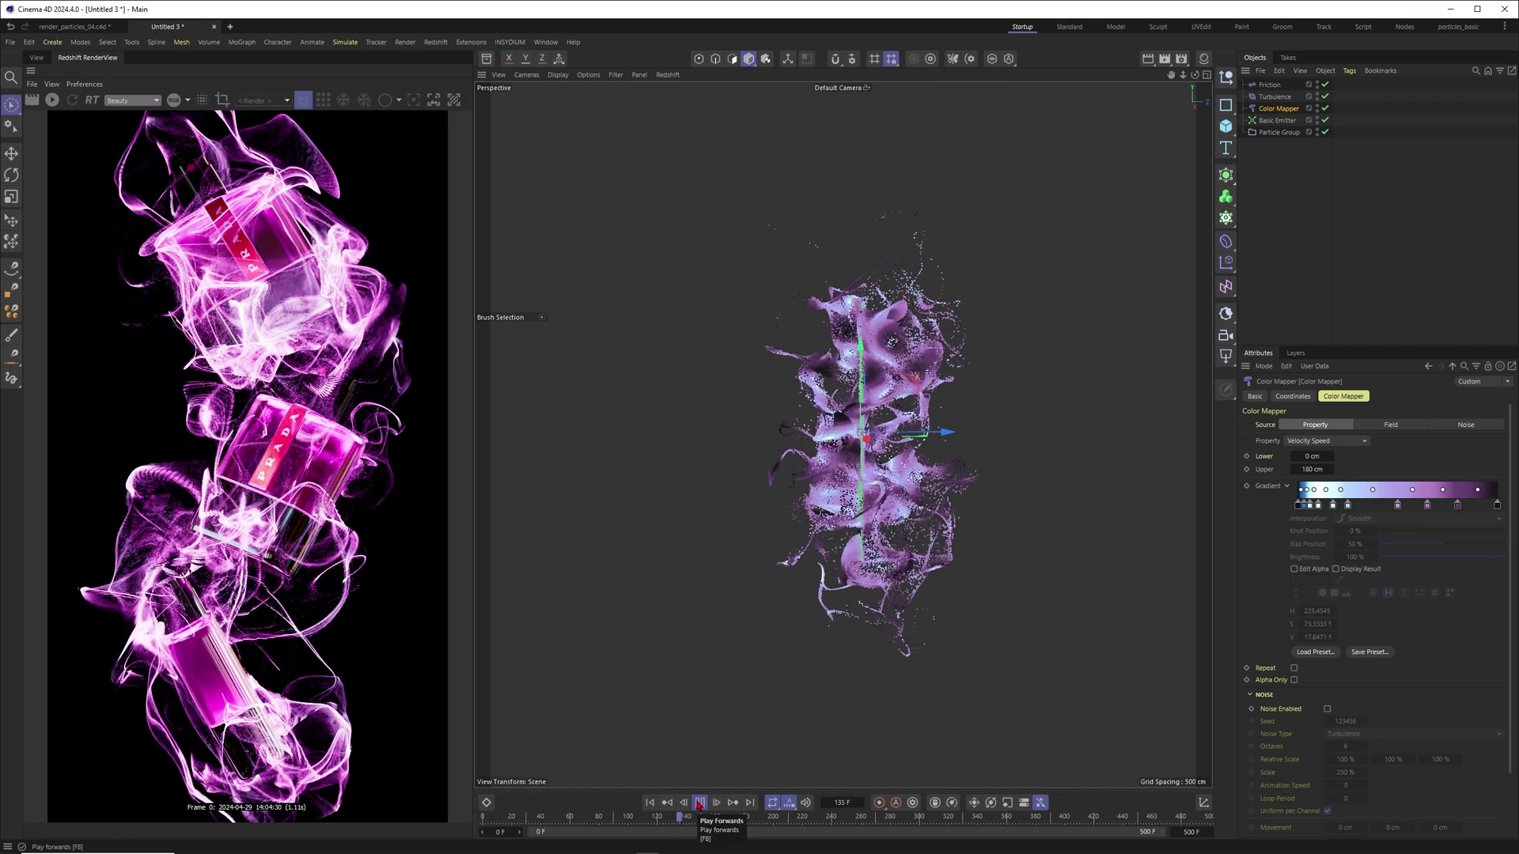
{"action": "left_click", "coordinate": [699, 803]}
{"action": "left_click_drag", "start_coordinate": [1277, 97], "coordinate": [1278, 104], "text": "ctrl"}
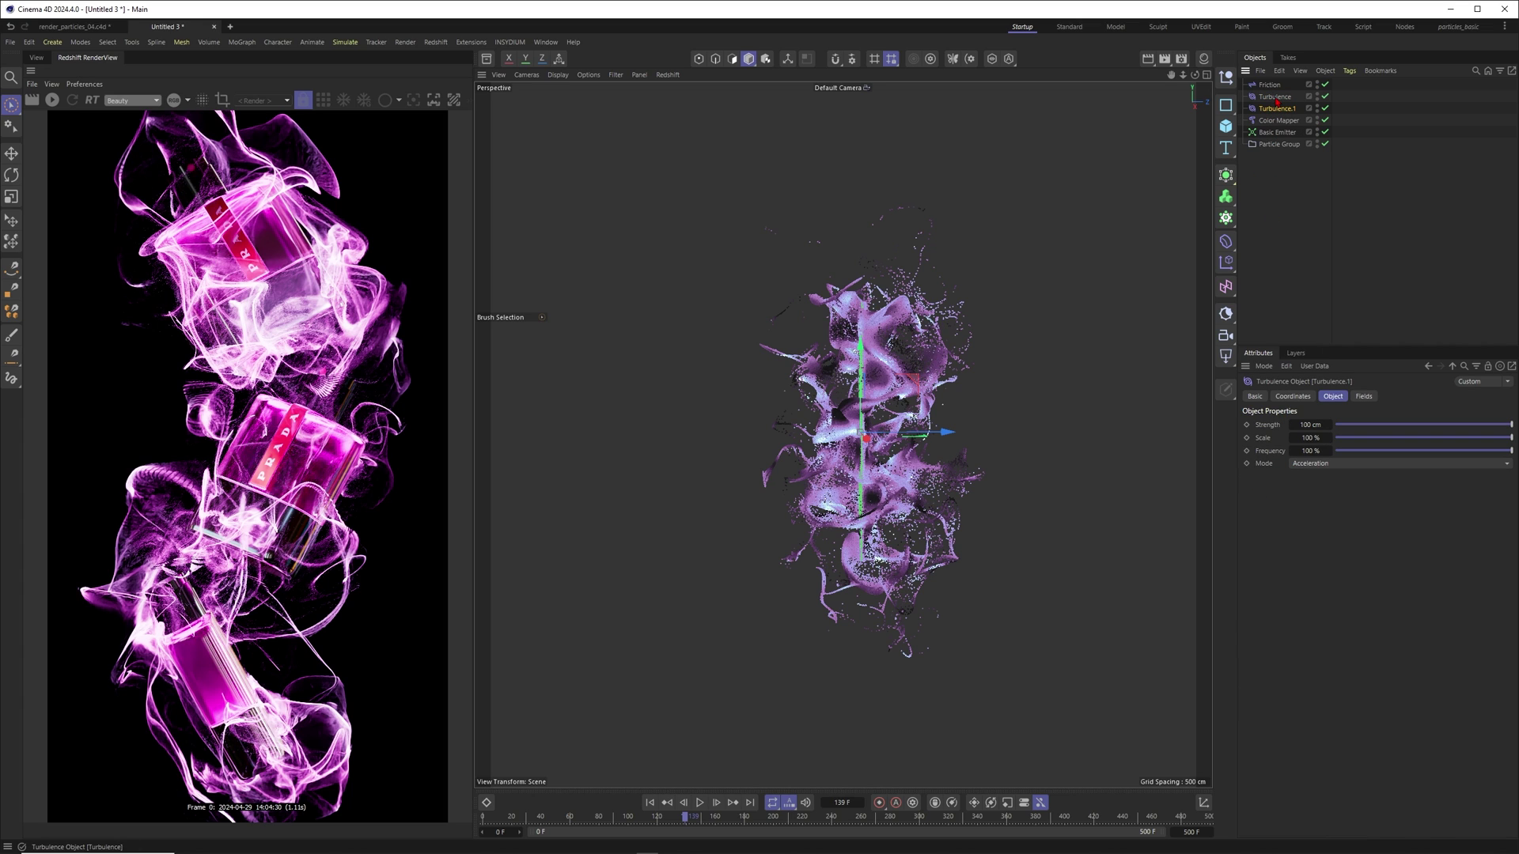
Give the duplicated Turbulence.1 a 200 cm strength and larger scale, test-playing the simulation.
{"action": "left_click", "coordinate": [1310, 425]}
{"action": "type", "text": "5"}
{"action": "left_click", "coordinate": [1310, 437]}
{"action": "type", "text": "300"}
{"action": "left_click", "coordinate": [649, 803]}
{"action": "left_click", "coordinate": [699, 803]}
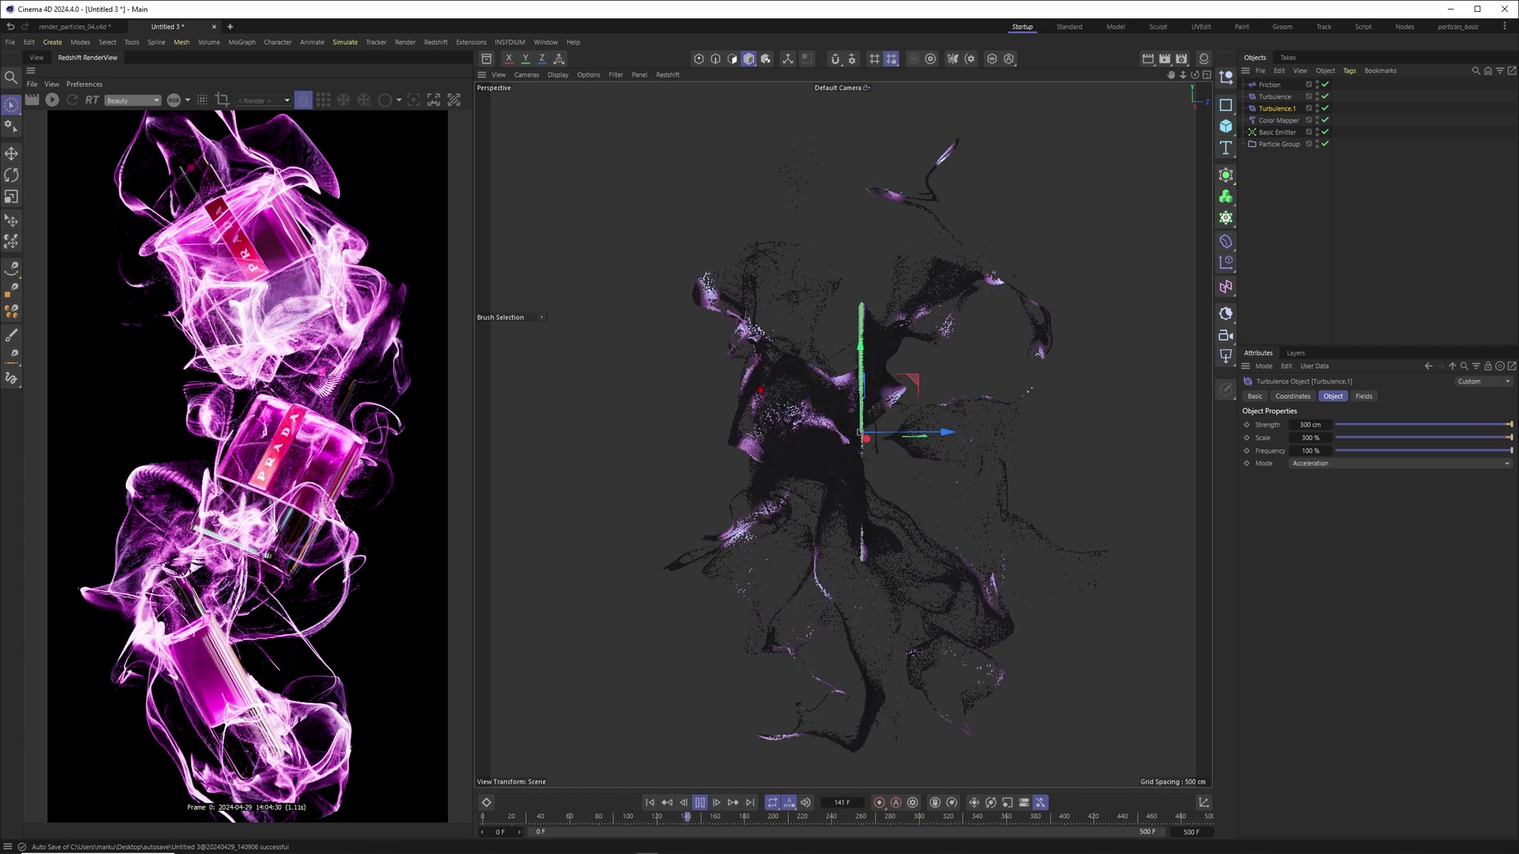
{"action": "key", "text": "F8"}
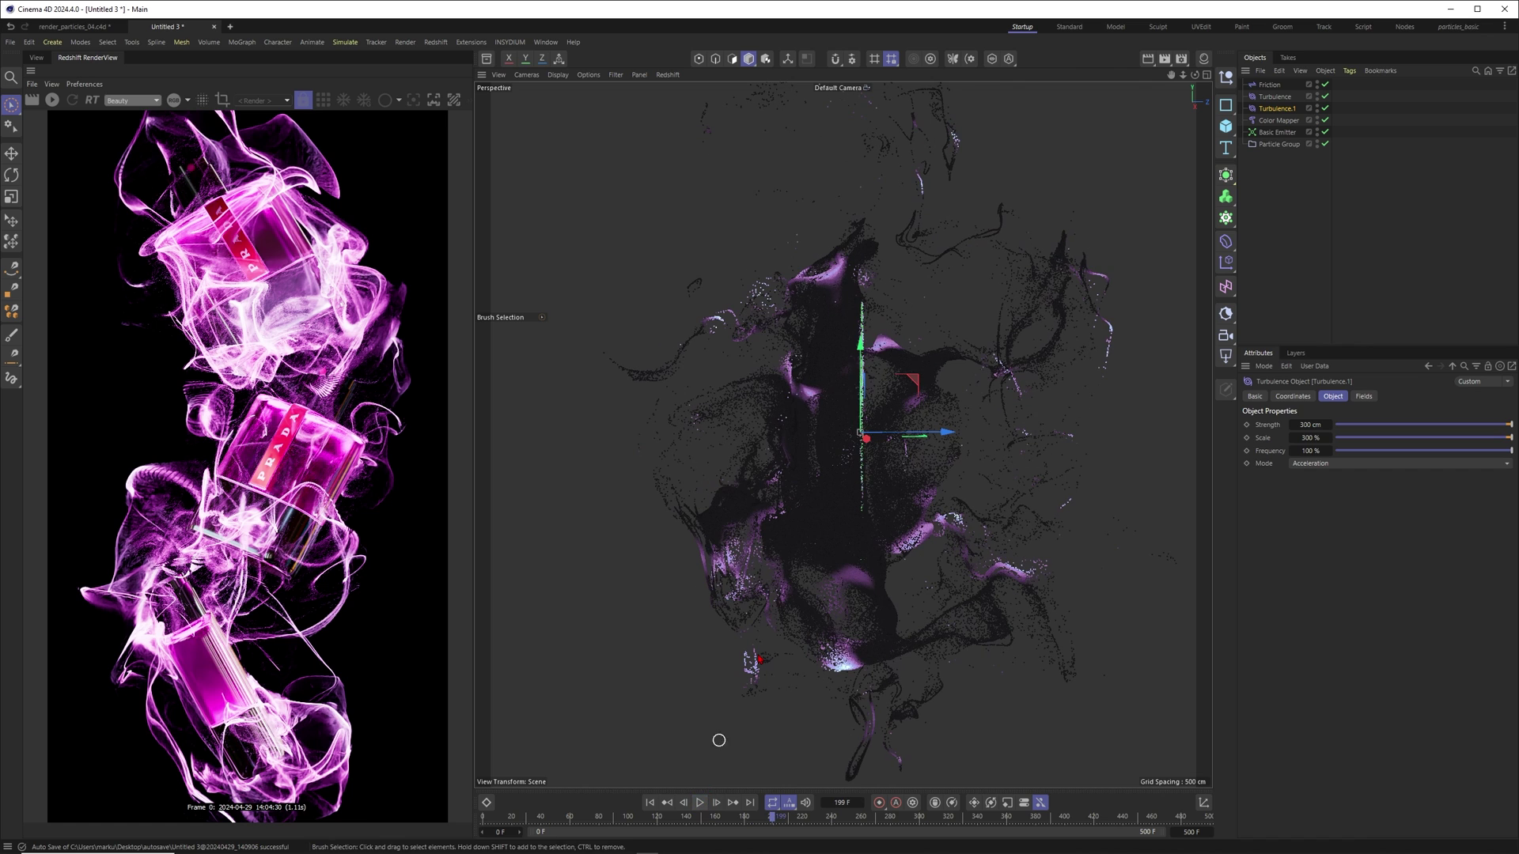
{"action": "left_click", "coordinate": [1307, 437]}
{"action": "type", "text": "2"}
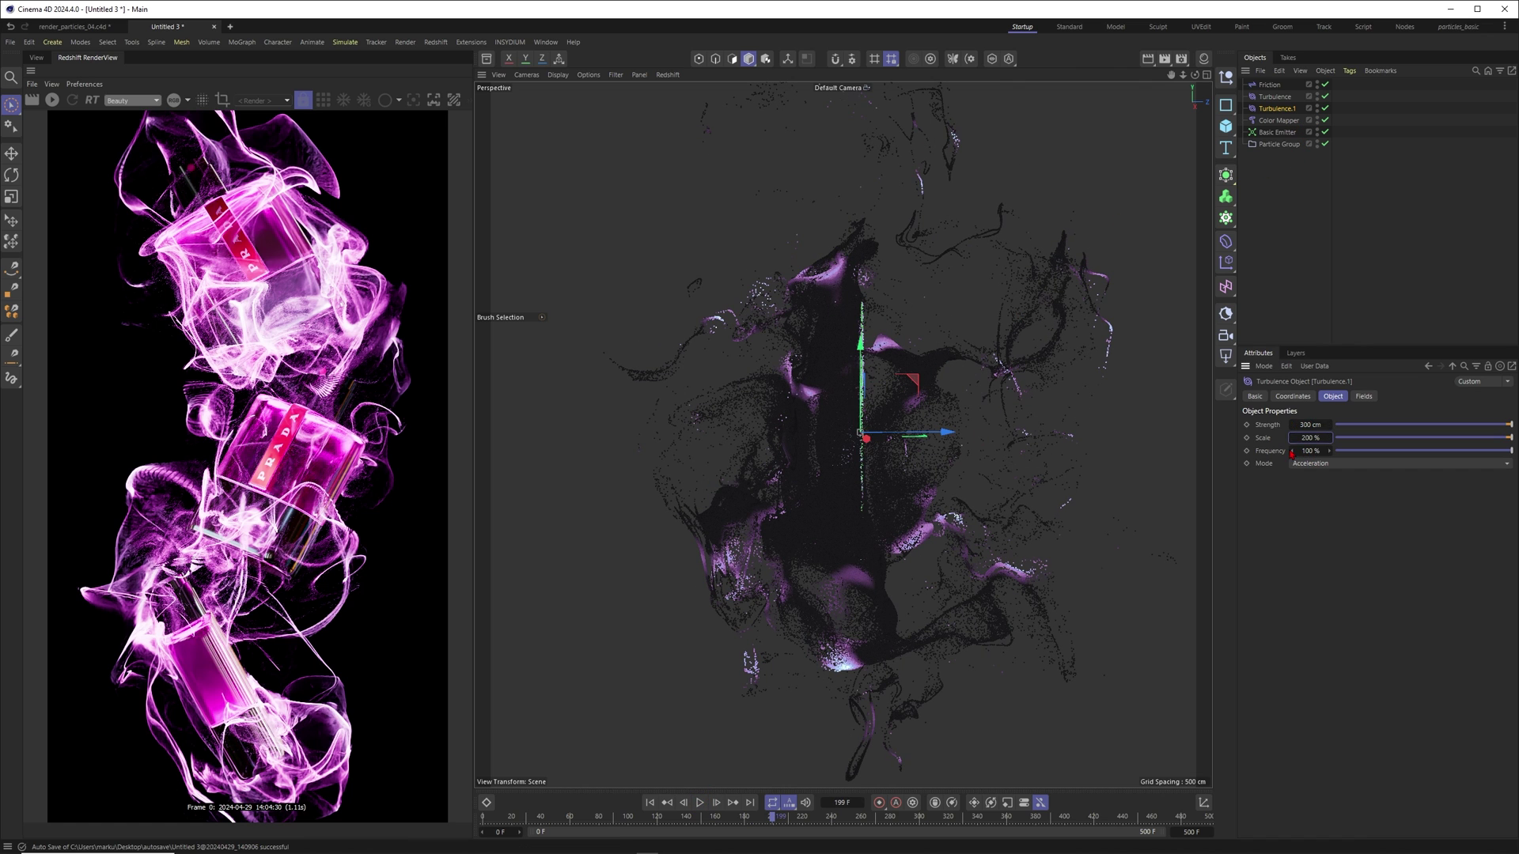
{"action": "left_click", "coordinate": [1307, 425]}
{"action": "type", "text": "200"}
Raise the Color Mapper's upper speed limit to 250 cm and replay the simulation.
{"action": "left_click", "coordinate": [1278, 120]}
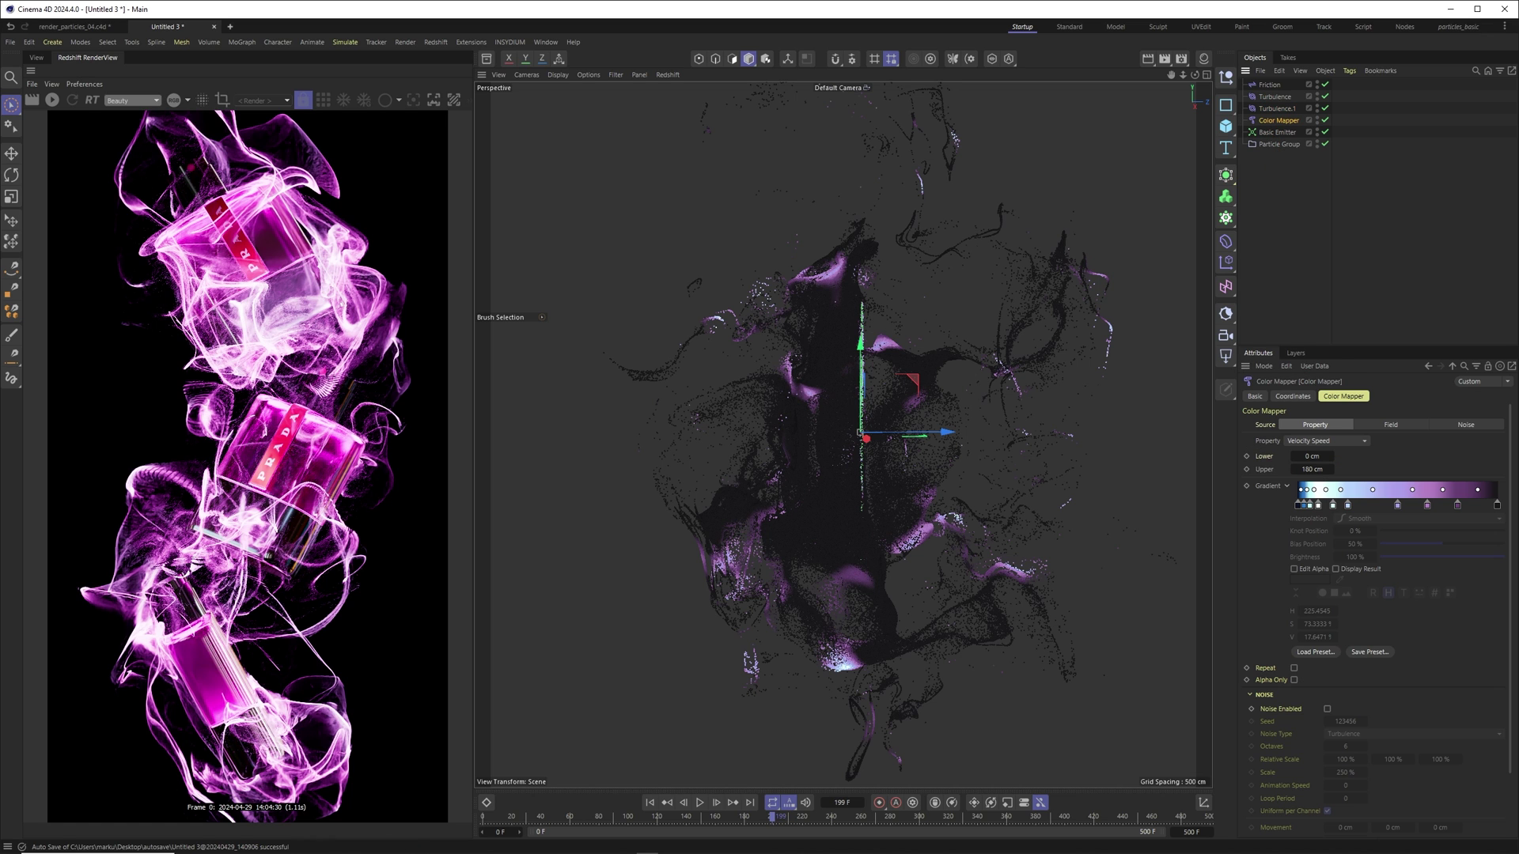
{"action": "left_click", "coordinate": [649, 803]}
{"action": "left_click", "coordinate": [699, 803]}
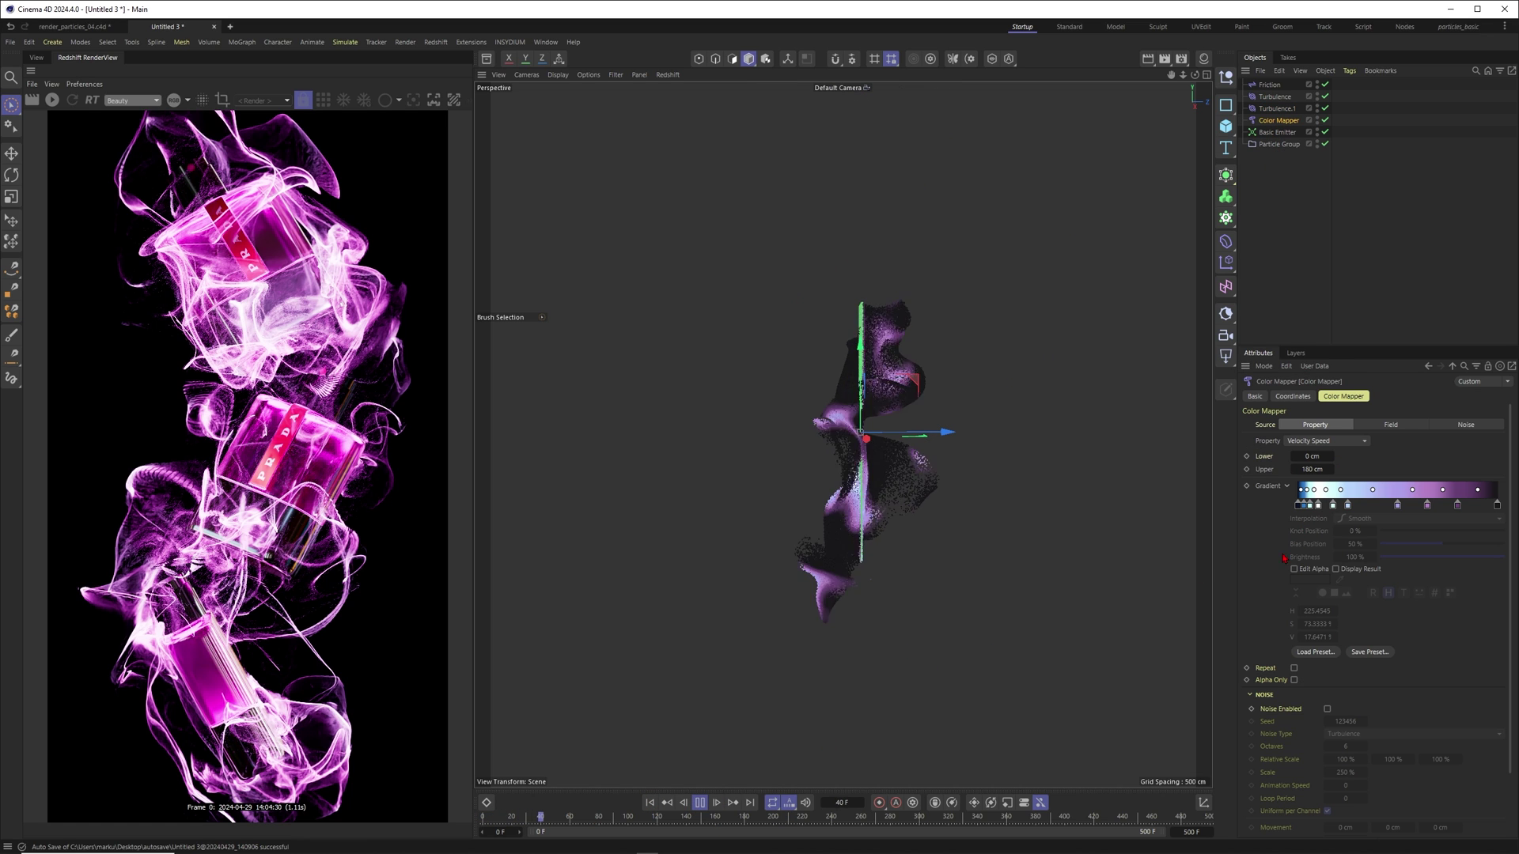
{"action": "left_click", "coordinate": [1310, 470]}
{"action": "type", "text": "250"}
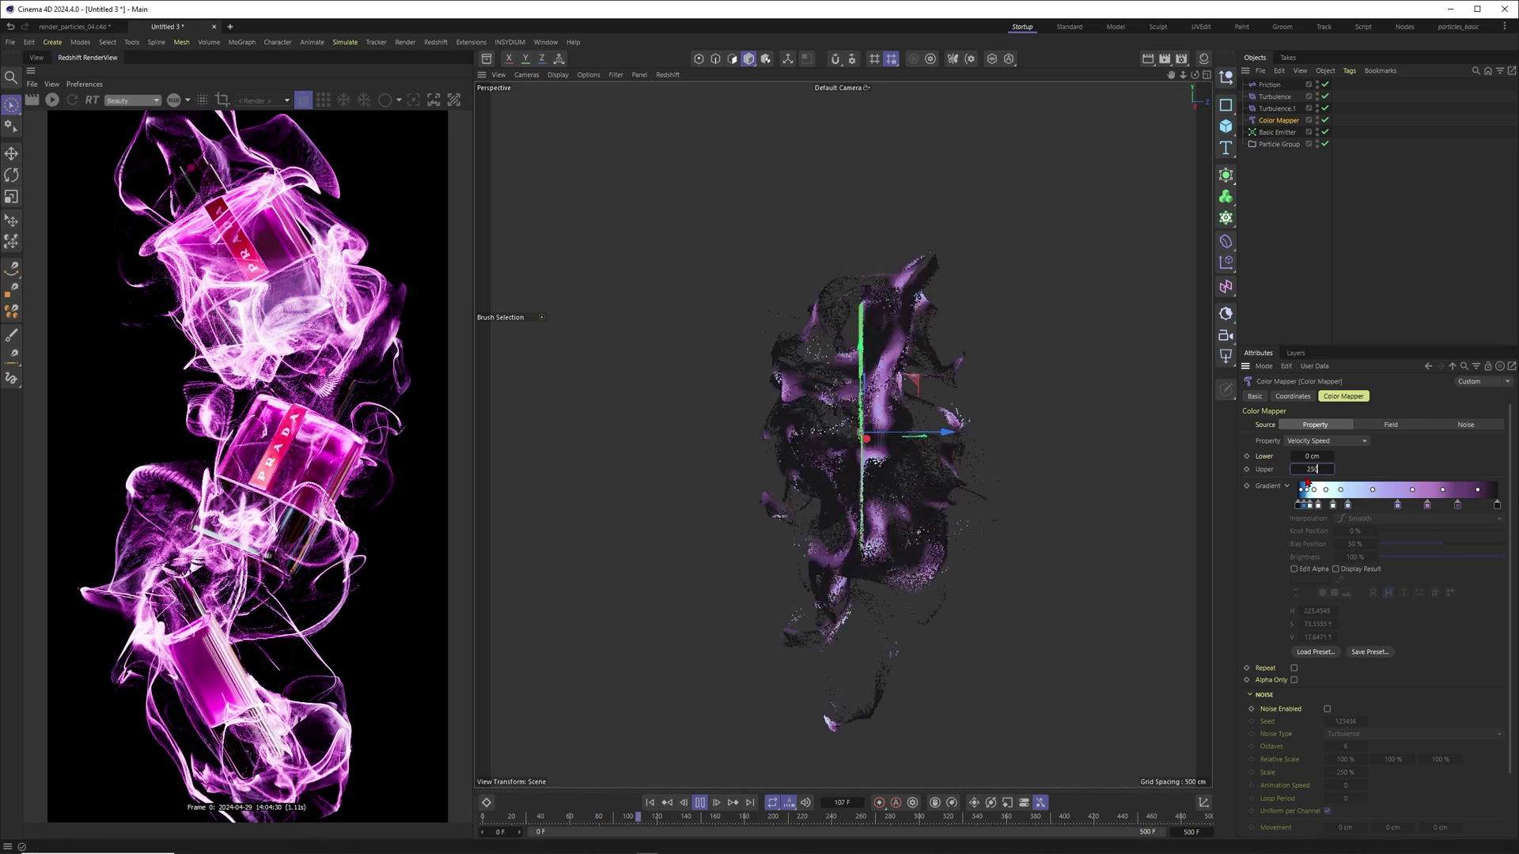
{"action": "key", "text": "Return"}
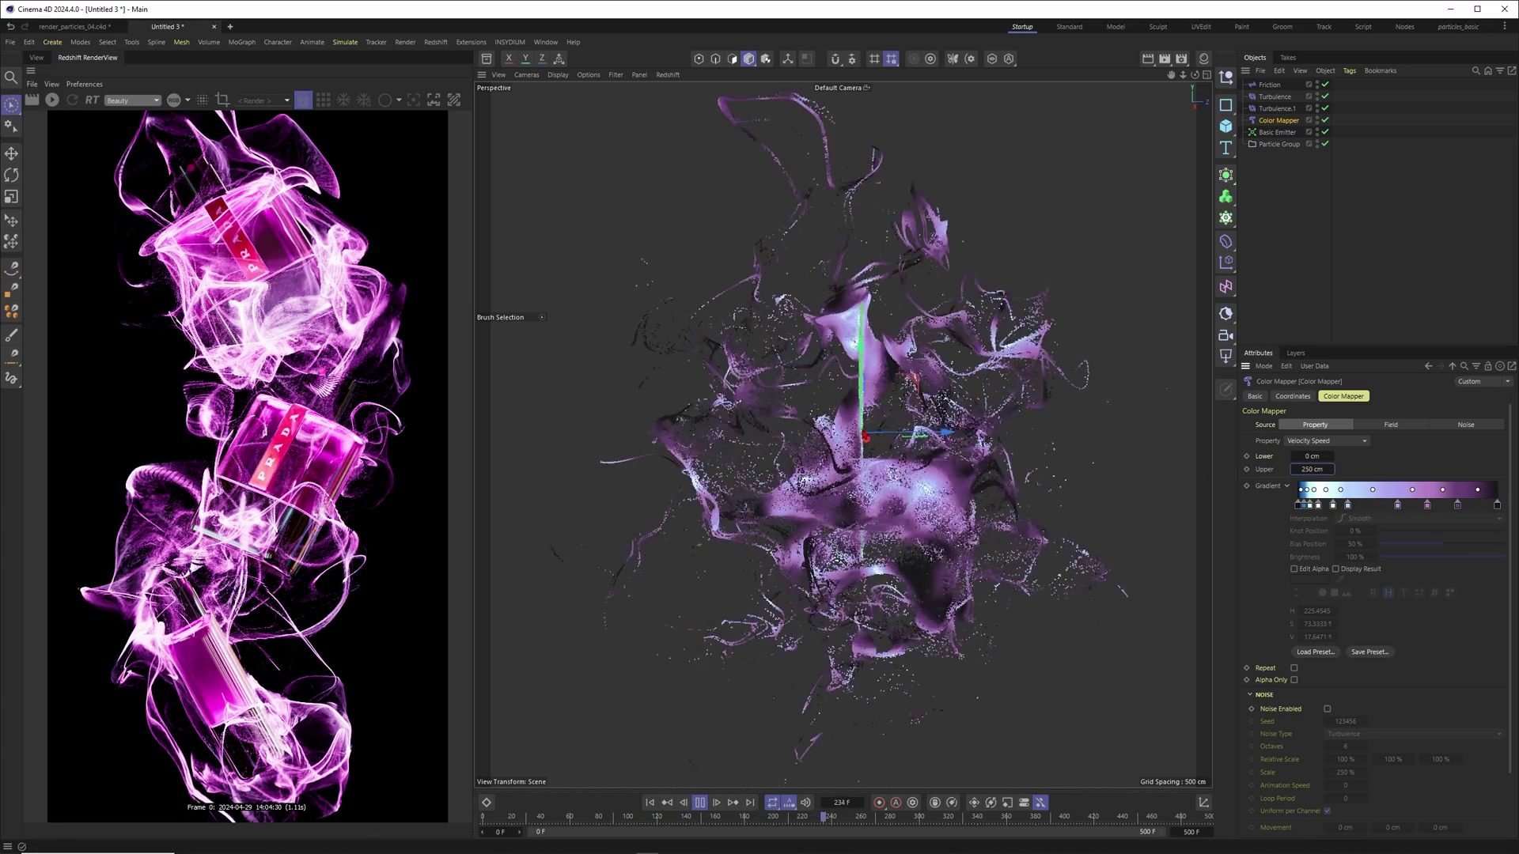
{"action": "left_click", "coordinate": [699, 803]}
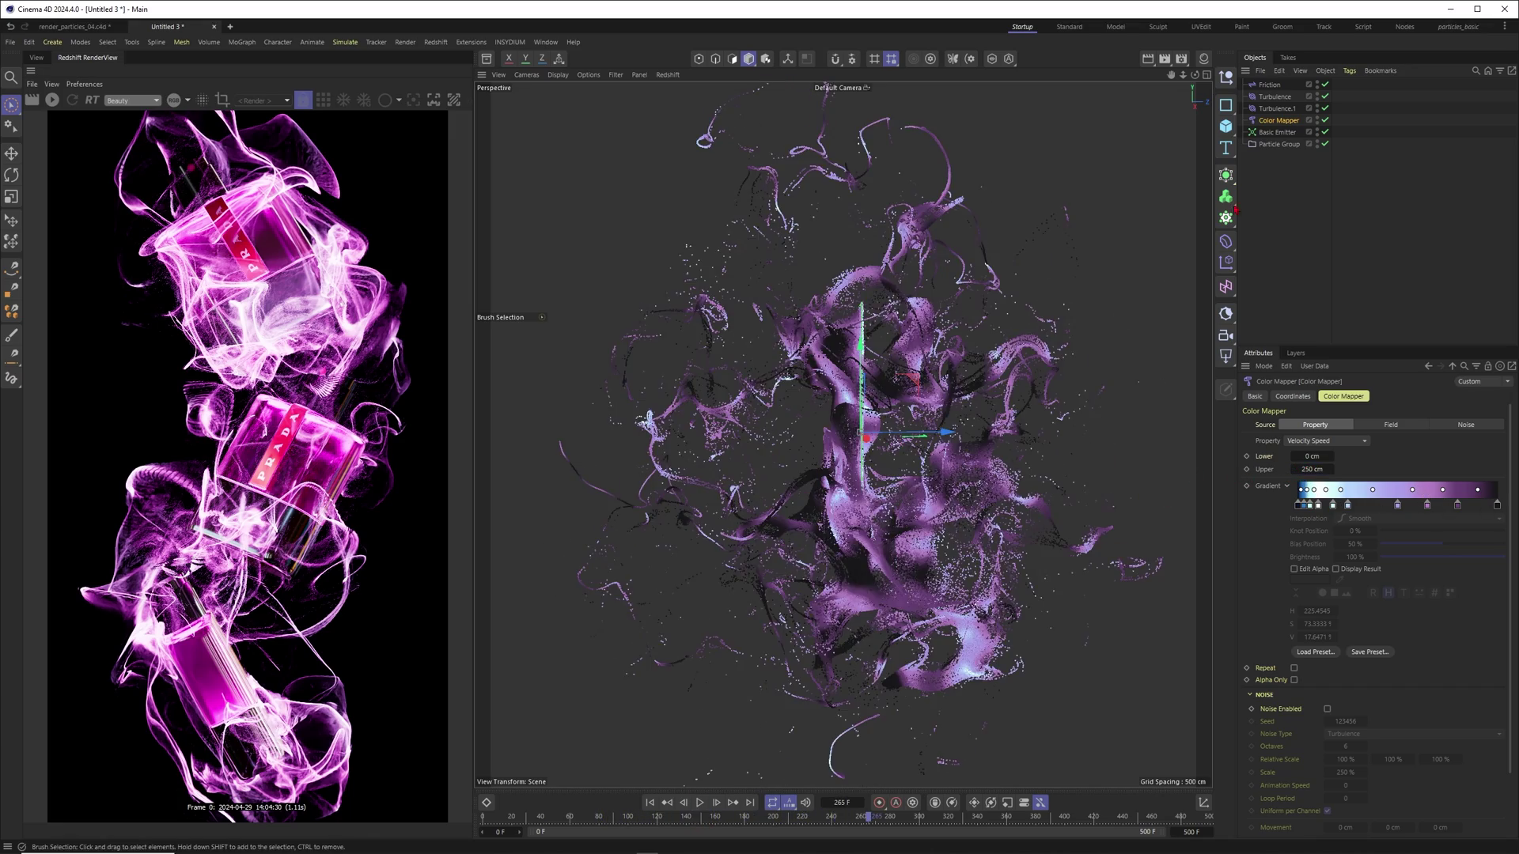
Set the animation end to 300 frames, cache the Particle Group simulation, and scrub through it.
{"action": "left_click", "coordinate": [1279, 145]}
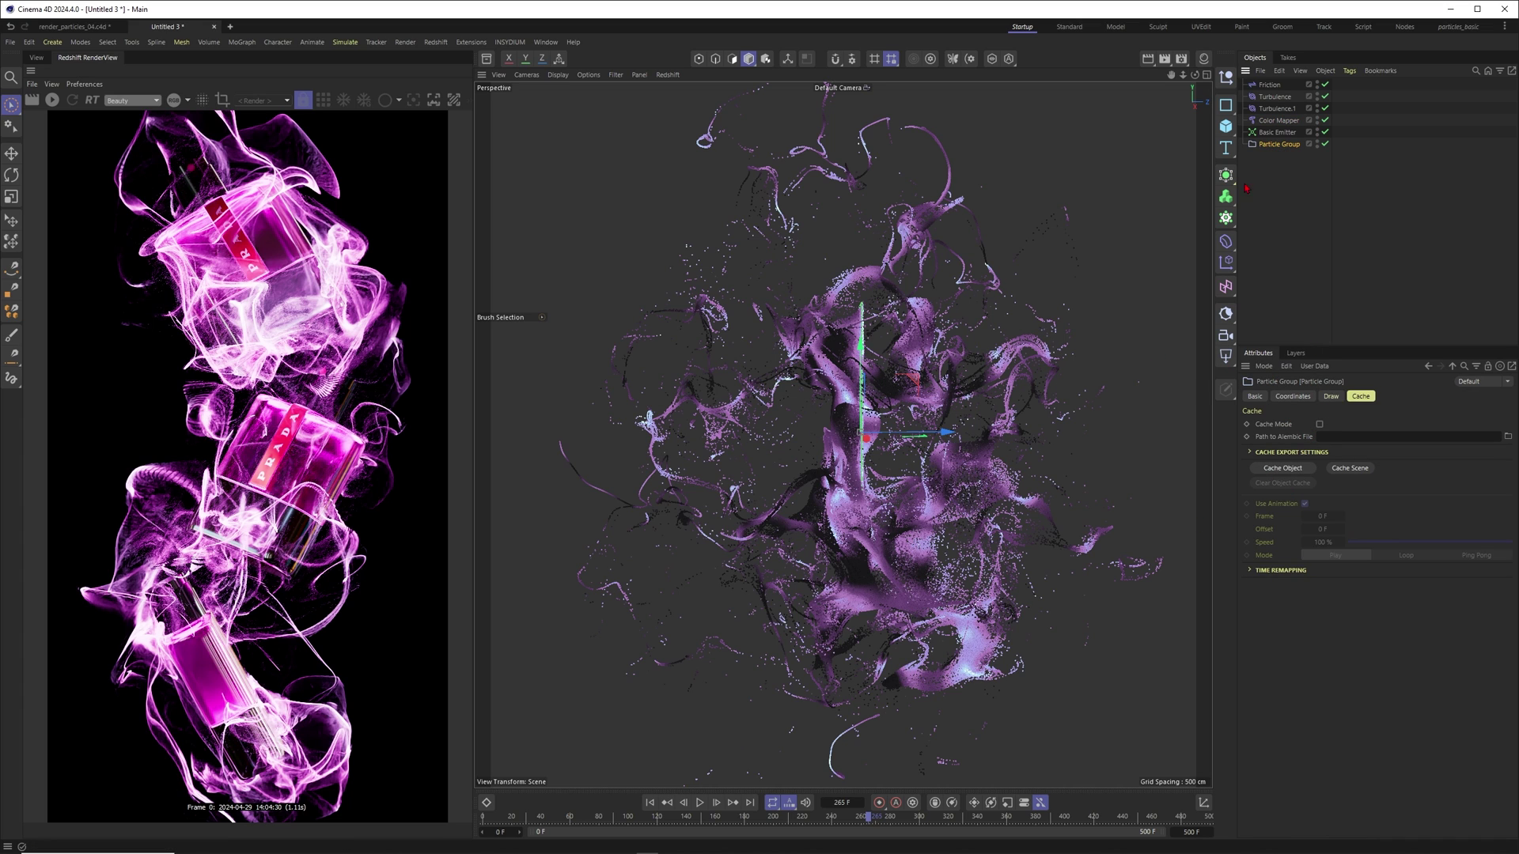
{"action": "double_click", "coordinate": [1191, 832]}
{"action": "type", "text": "300"}
{"action": "key", "text": "Return"}
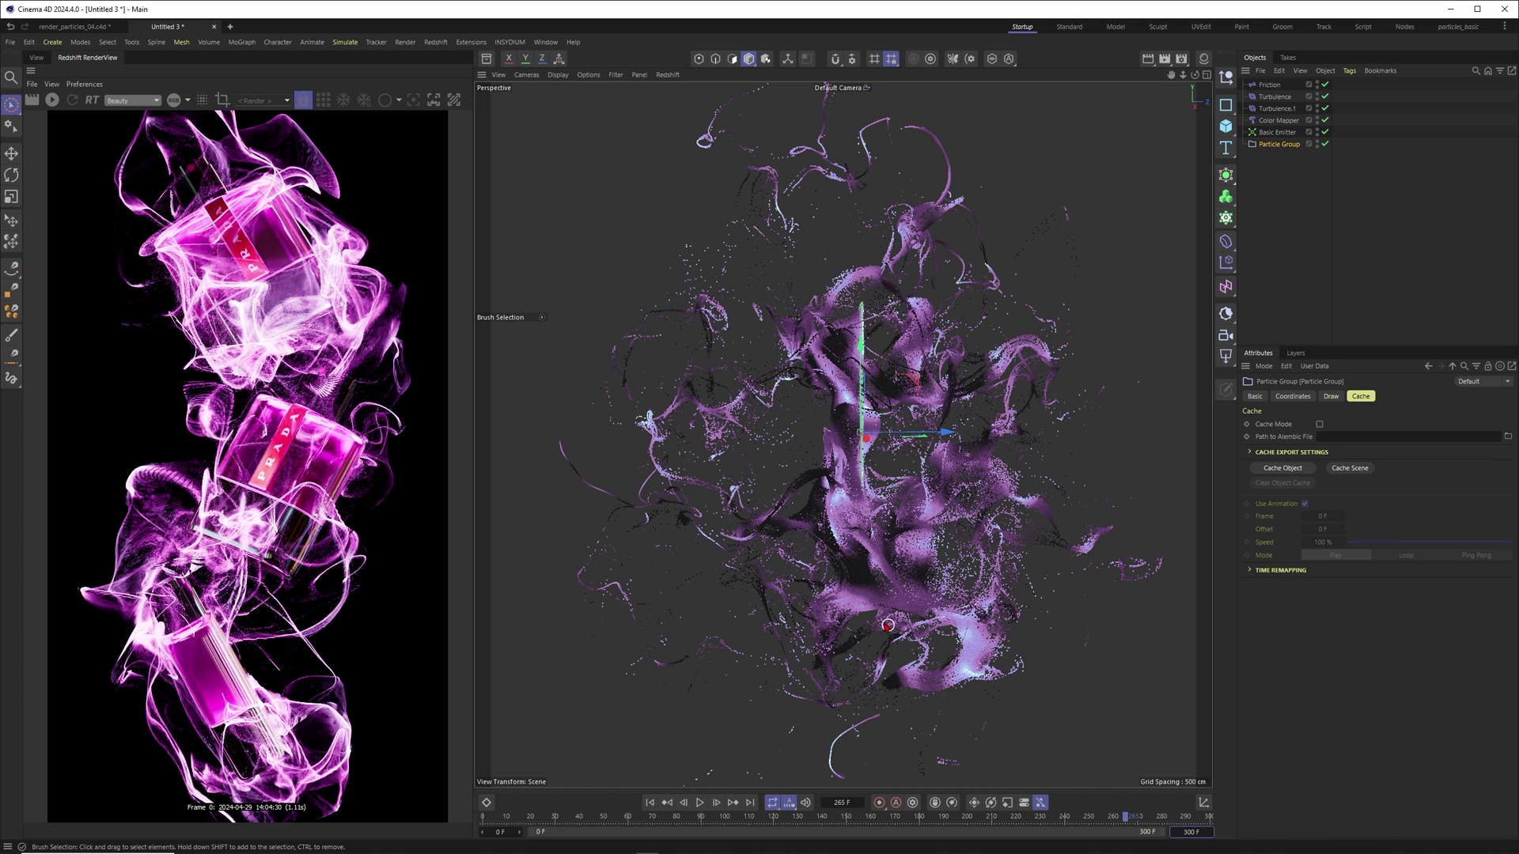
{"action": "left_click", "coordinate": [1274, 469]}
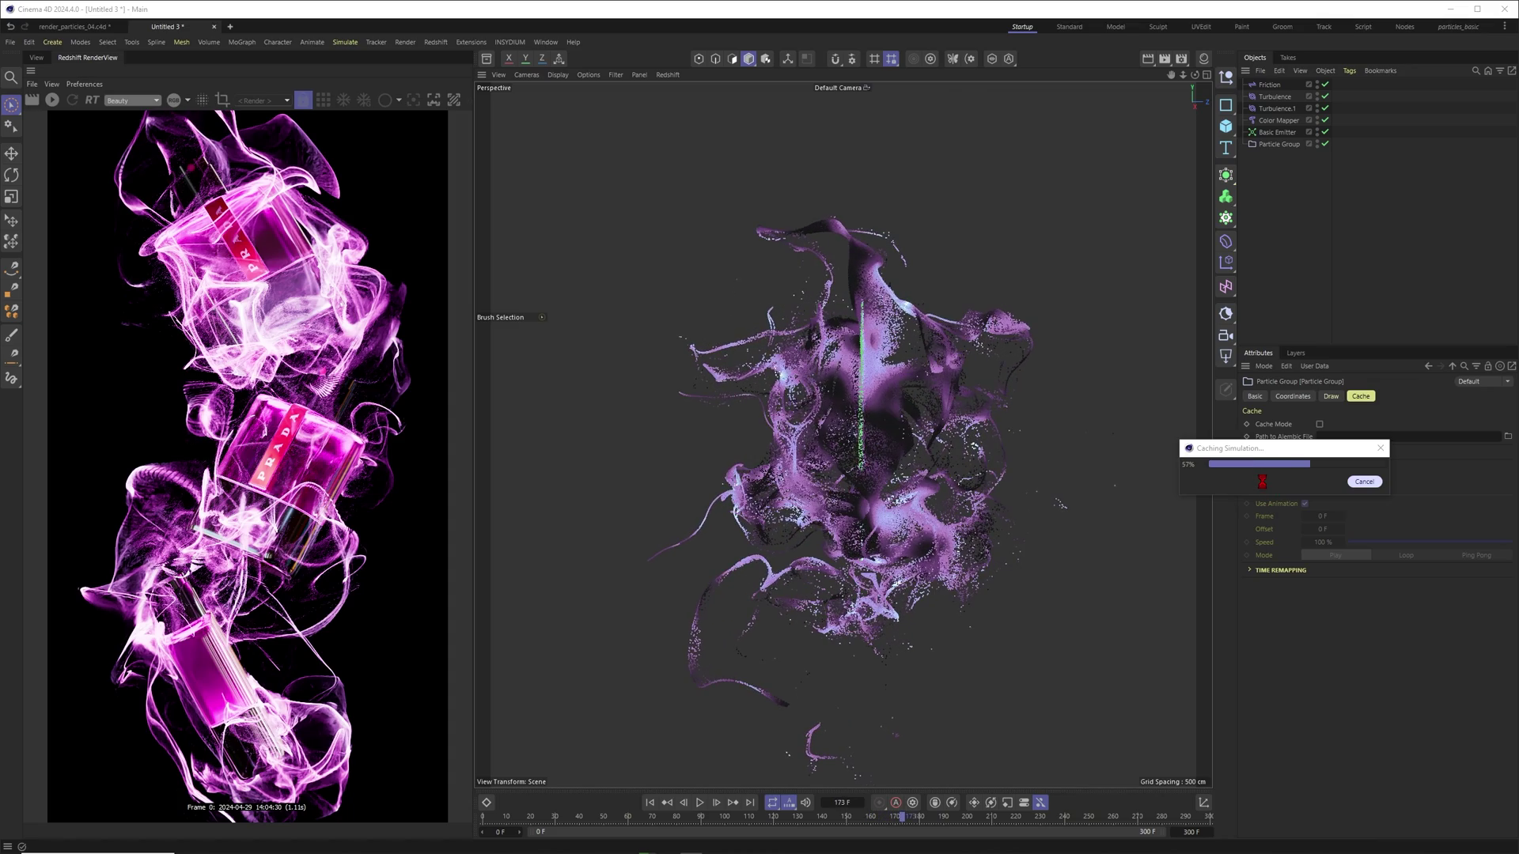
{"action": "left_click_drag", "start_coordinate": [732, 816], "coordinate": [929, 812]}
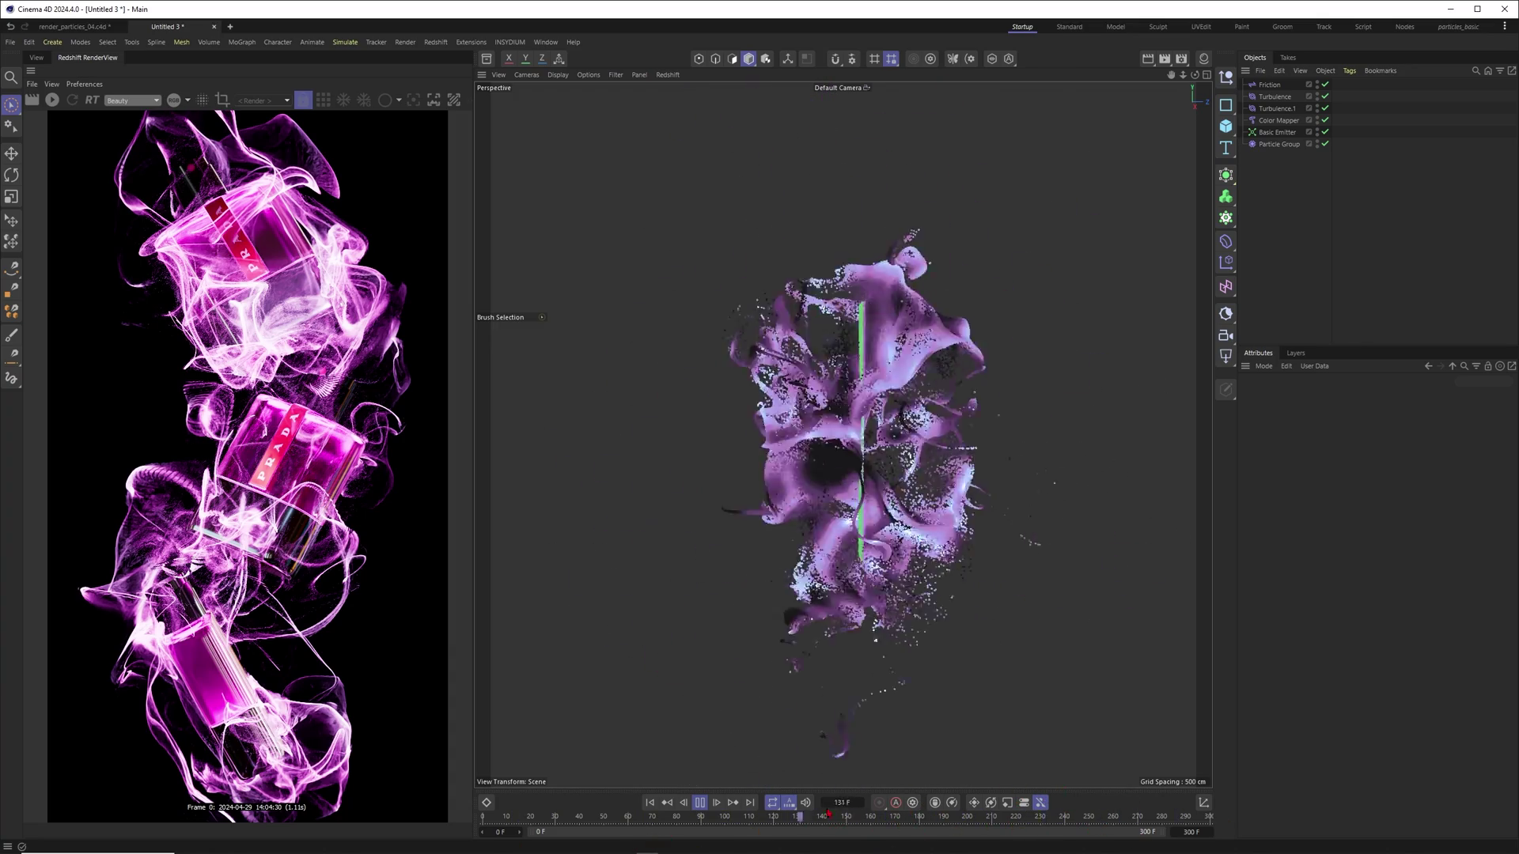
{"action": "left_click_drag", "start_coordinate": [828, 814], "coordinate": [998, 815]}
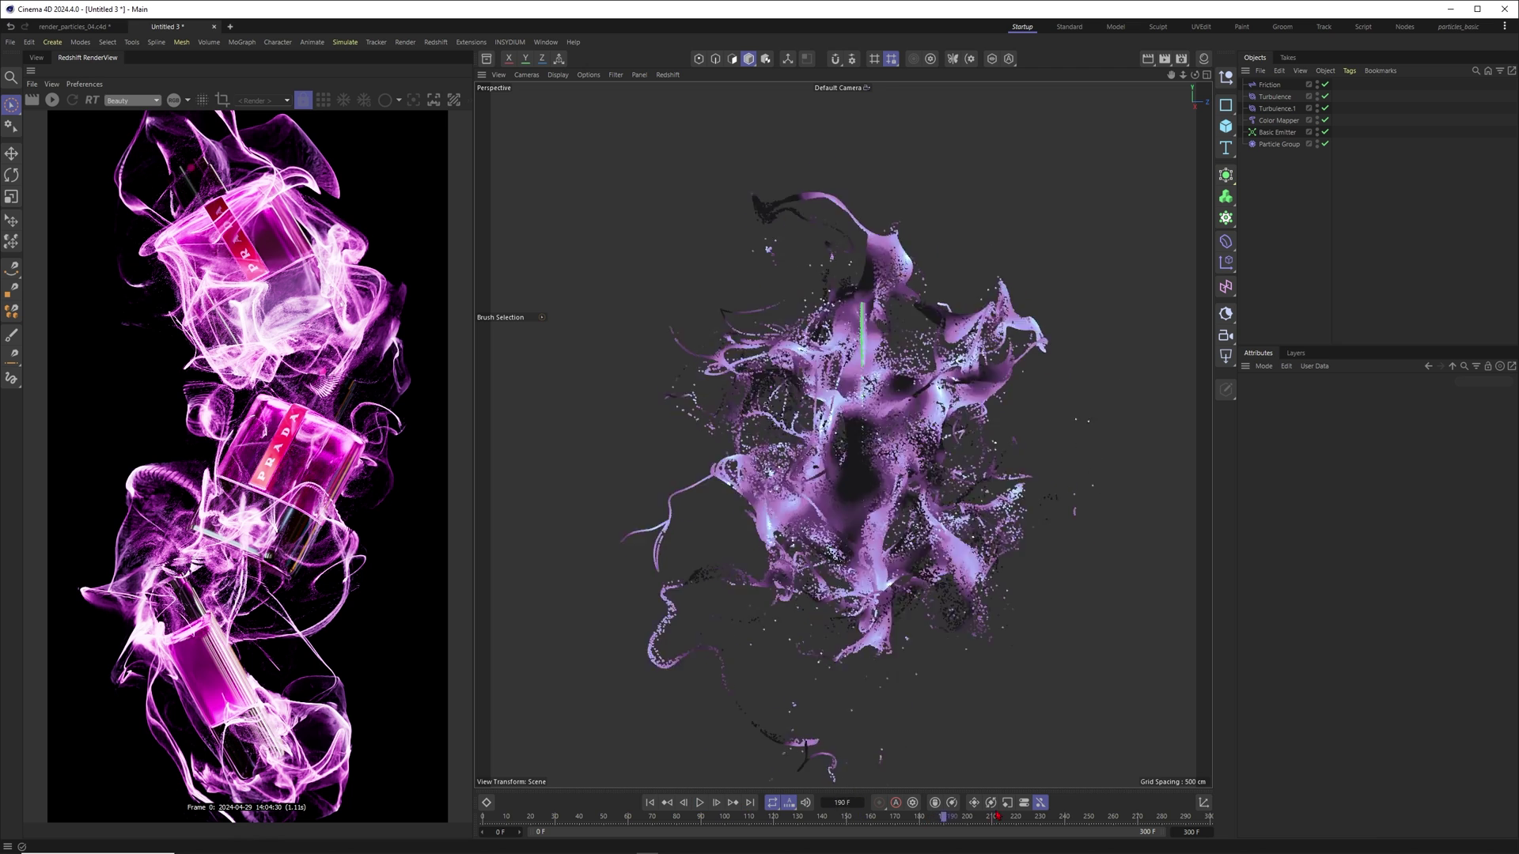
Create a new material and open it in the Node Editor.
{"action": "left_click", "coordinate": [1204, 58]}
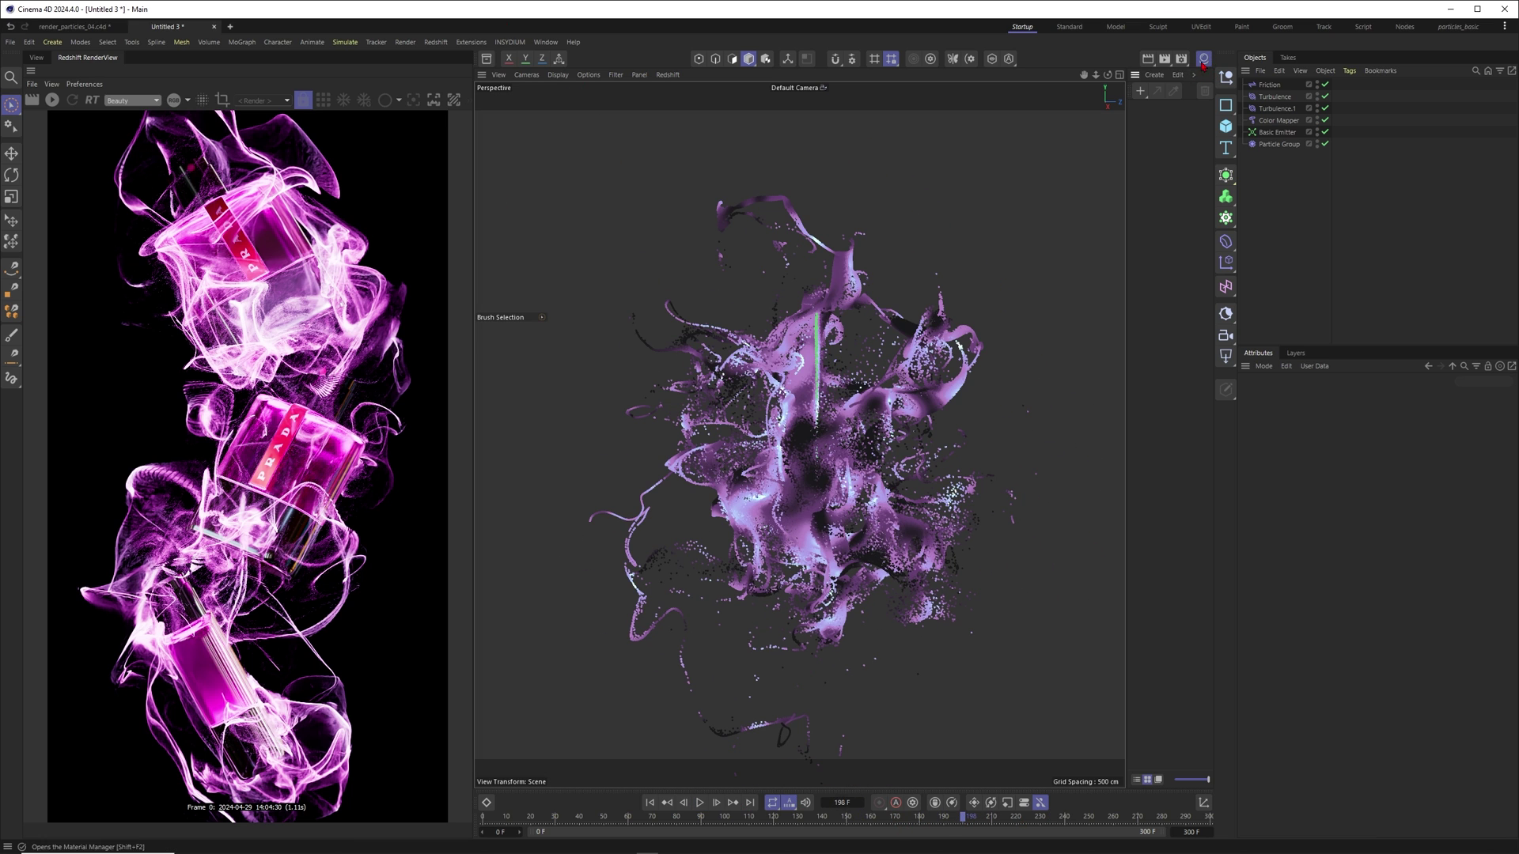
{"action": "double_click", "coordinate": [1162, 139]}
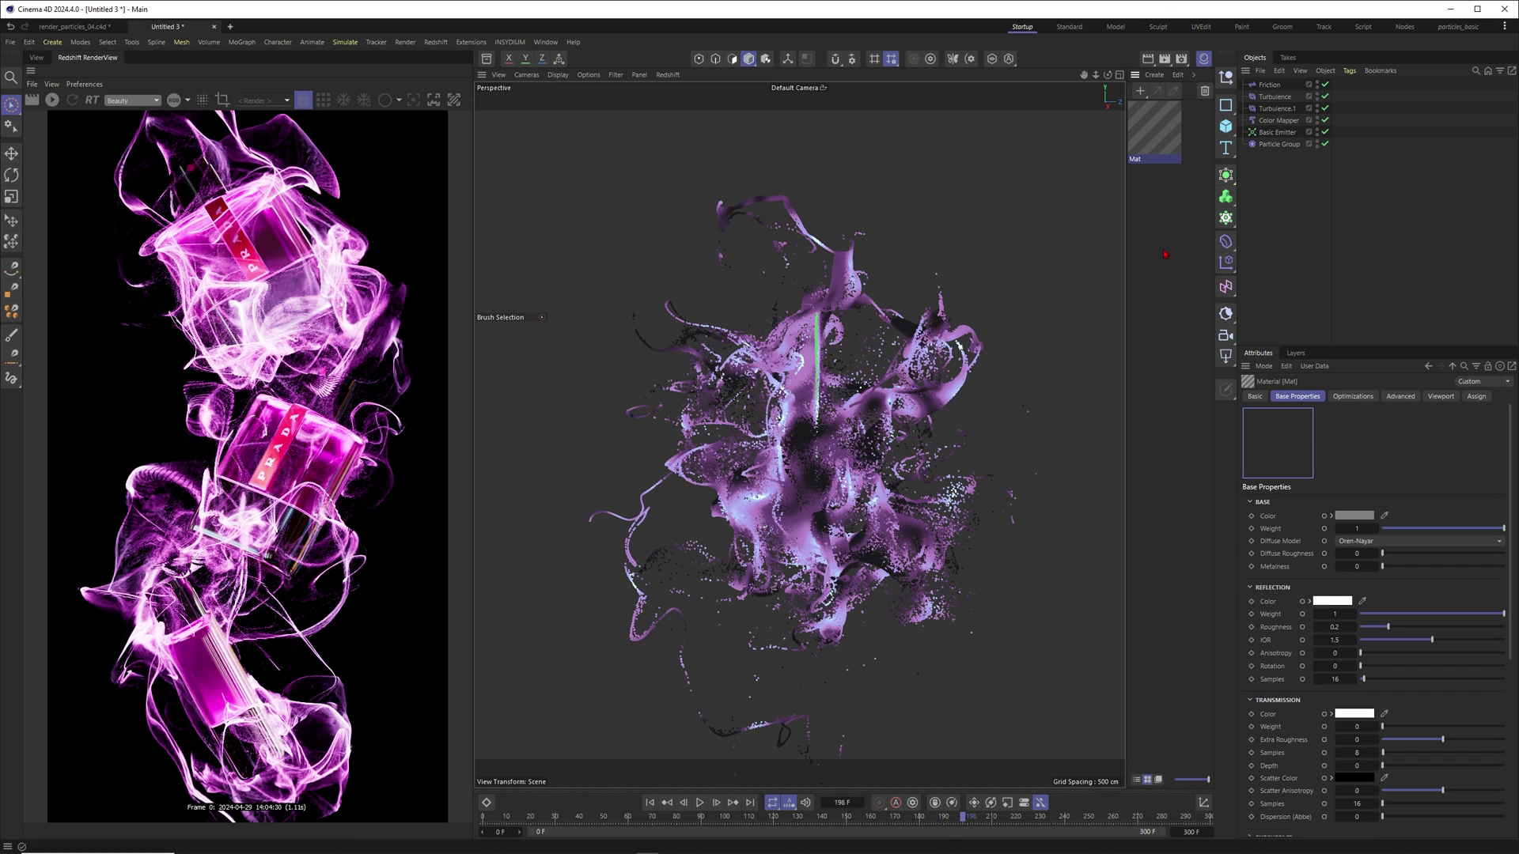
{"action": "double_click", "coordinate": [1156, 131]}
{"action": "left_click_drag", "start_coordinate": [965, 257], "coordinate": [466, 217]}
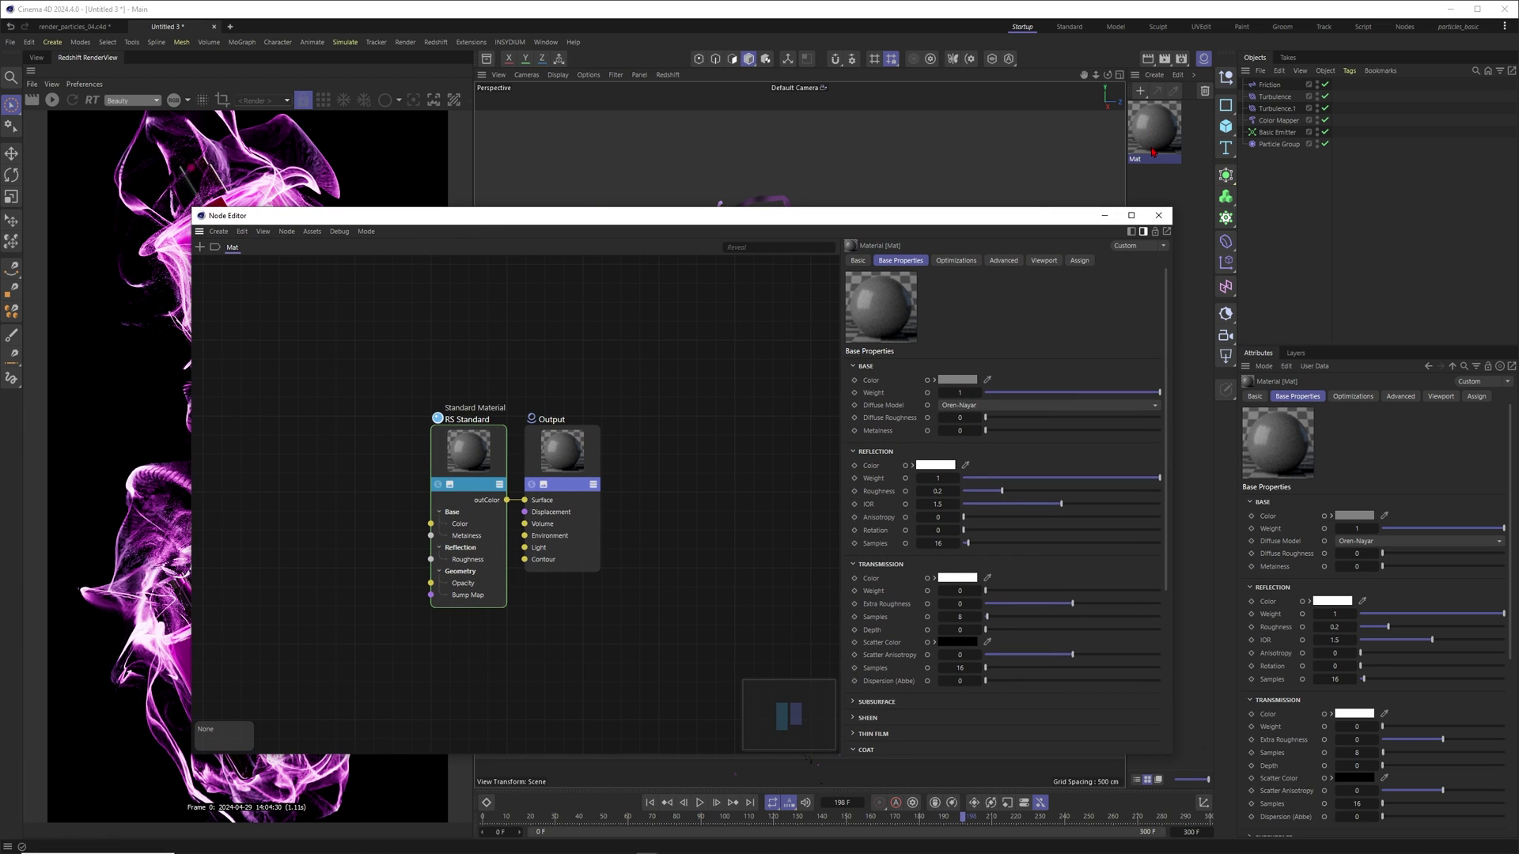
{"action": "left_click_drag", "start_coordinate": [1033, 217], "coordinate": [1032, 160]}
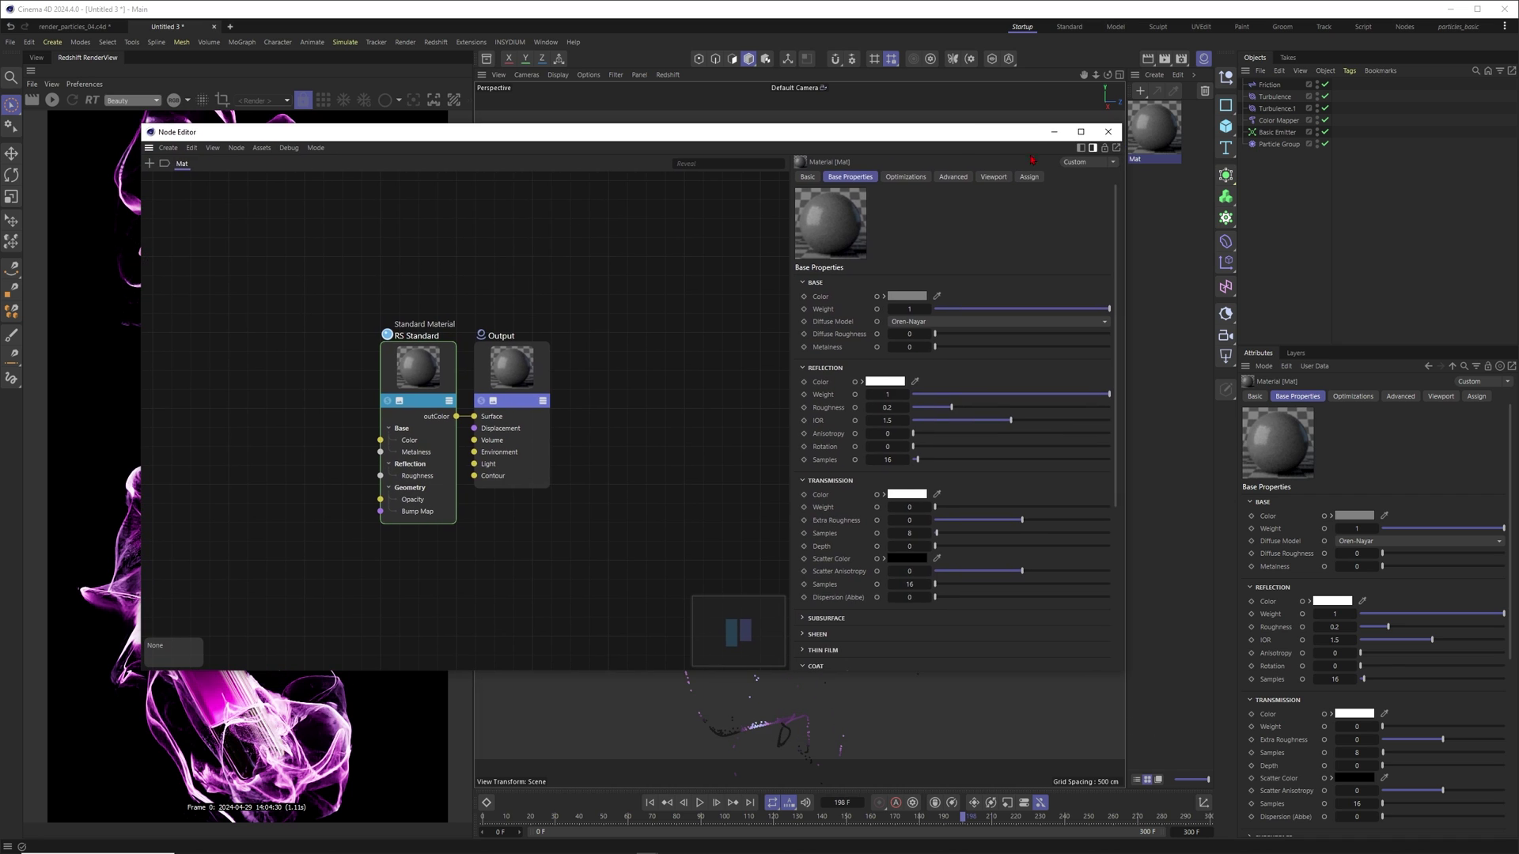
{"action": "left_click_drag", "start_coordinate": [854, 136], "coordinate": [946, 121]}
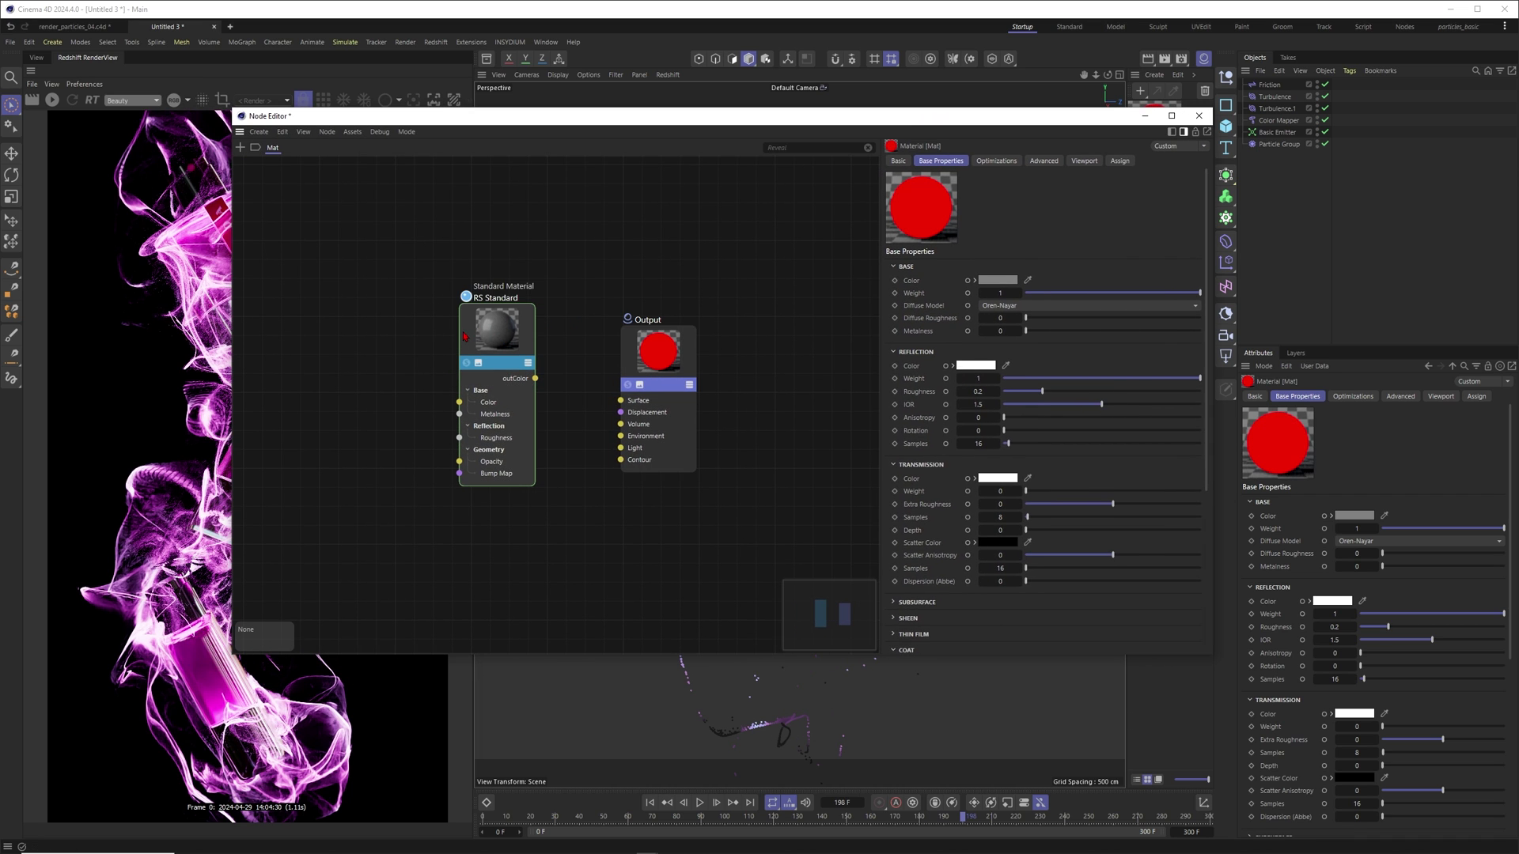
Add a Toon Material node wired from outColor to Output Surface and delete the RS Standard node.
{"action": "left_click_drag", "start_coordinate": [465, 336], "coordinate": [516, 306]}
{"action": "double_click", "coordinate": [583, 286]}
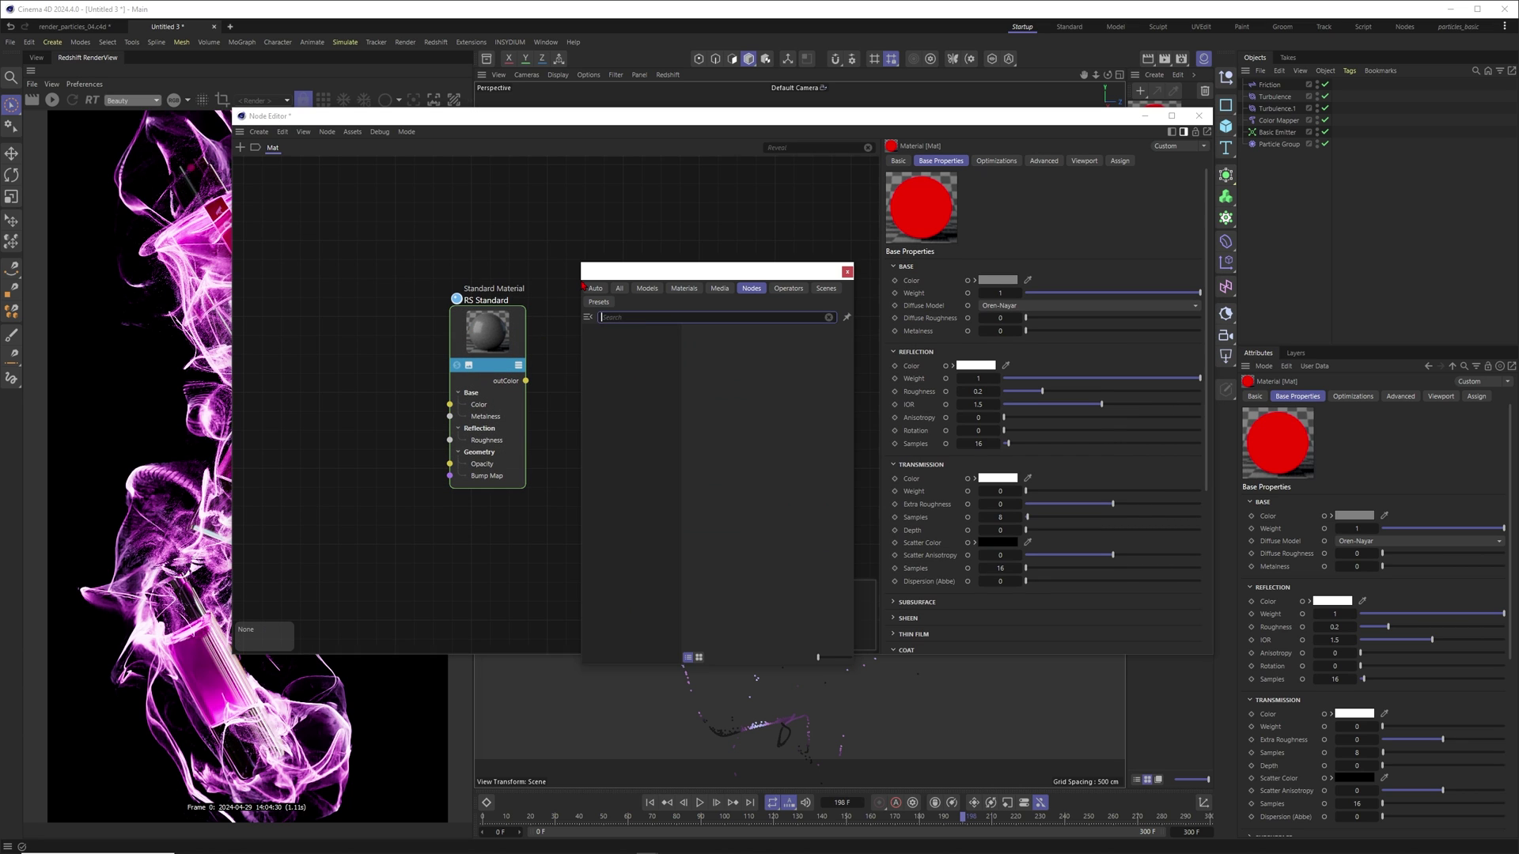
{"action": "type", "text": "toon"}
{"action": "key", "text": "Return"}
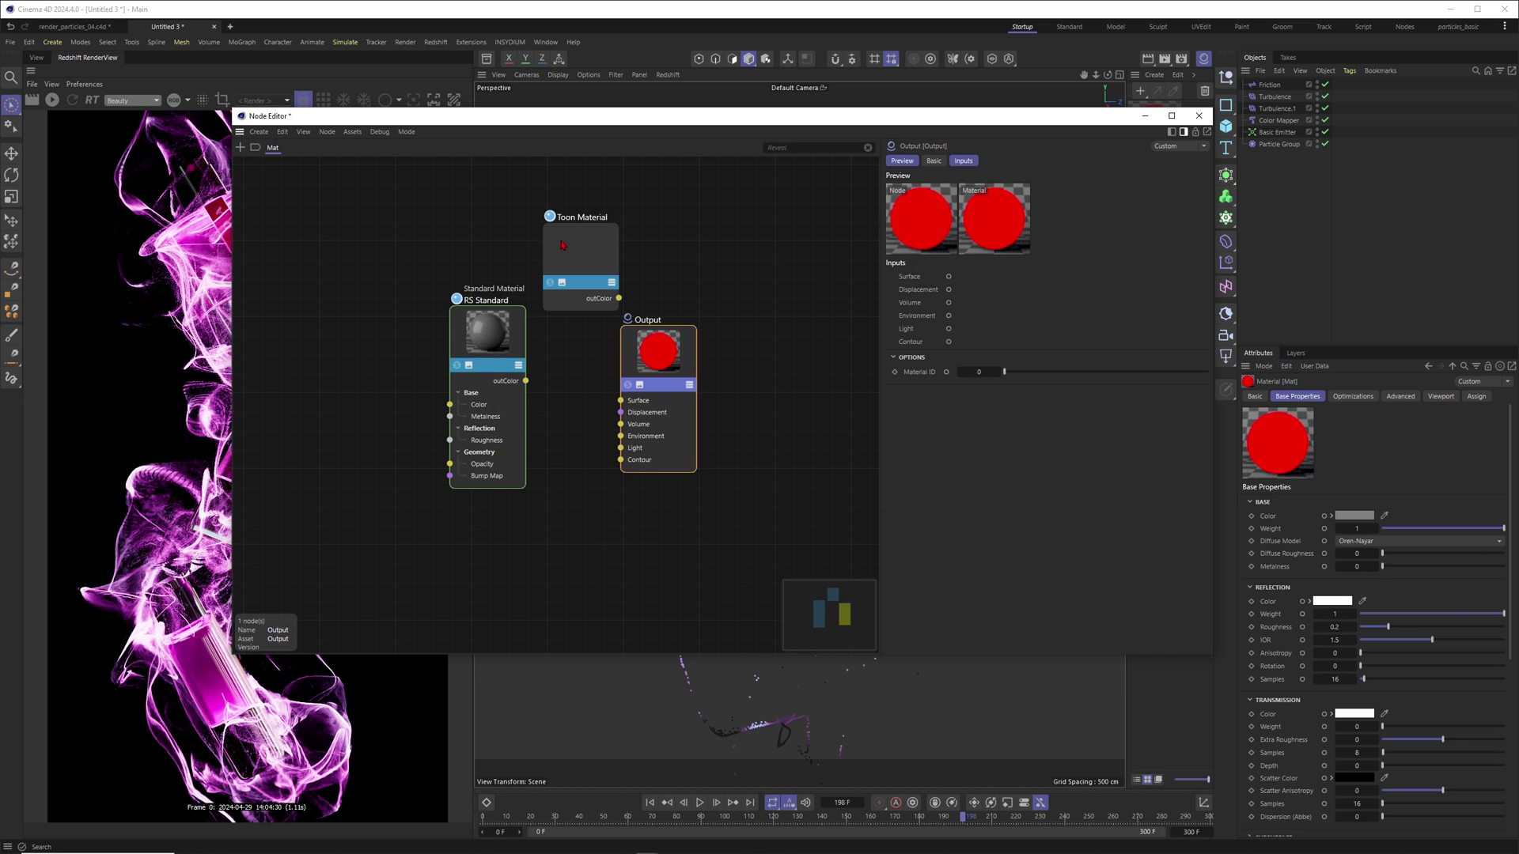
{"action": "left_click_drag", "start_coordinate": [562, 245], "coordinate": [383, 259]}
{"action": "left_click_drag", "start_coordinate": [438, 313], "coordinate": [621, 400]}
{"action": "left_click_drag", "start_coordinate": [634, 348], "coordinate": [666, 333]}
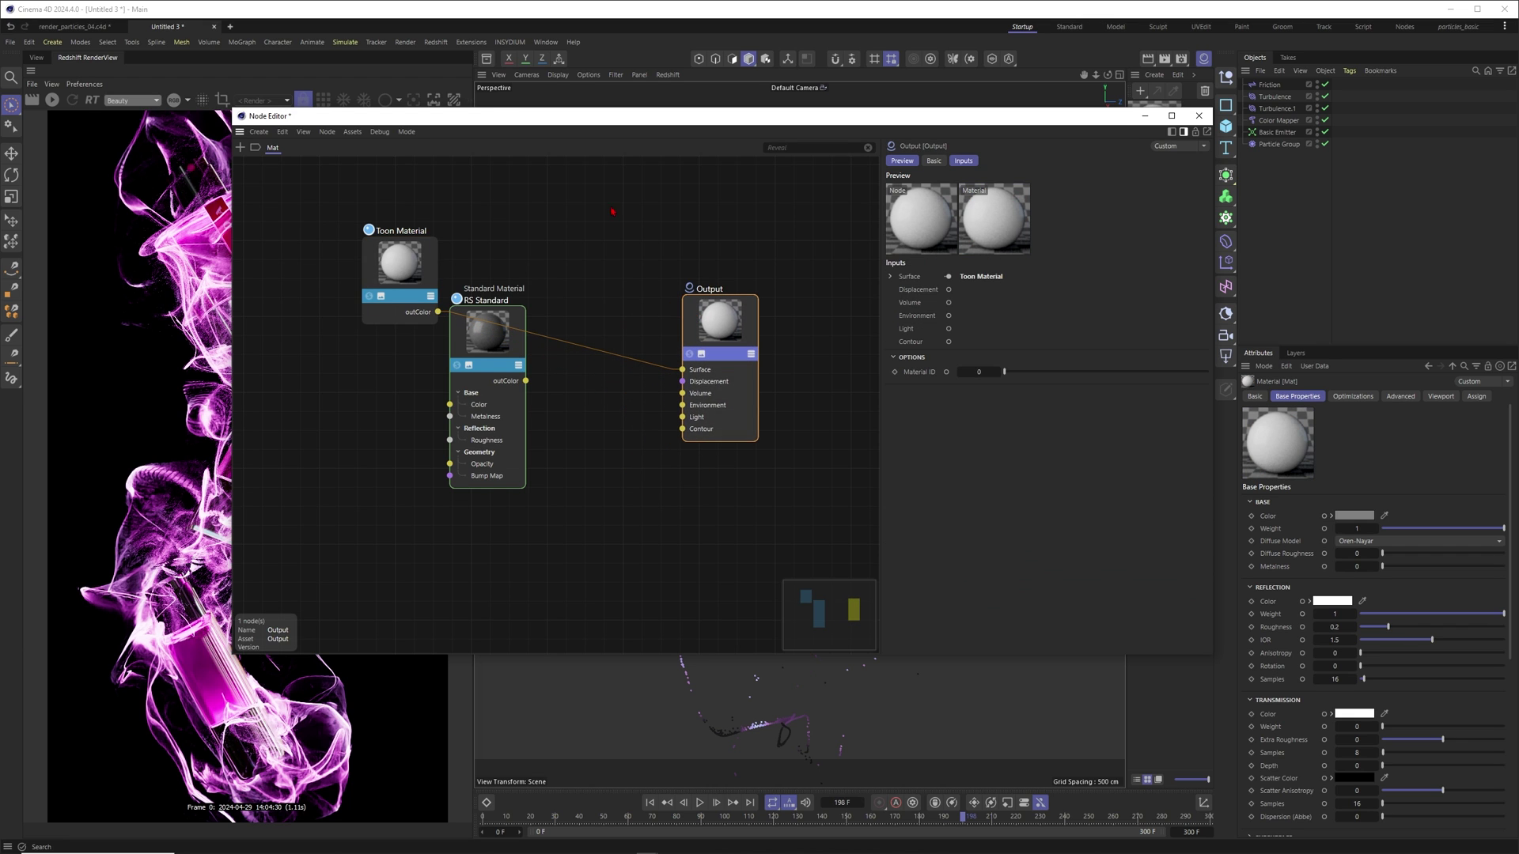
{"action": "left_click", "coordinate": [436, 331]}
{"action": "key", "text": "Delete"}
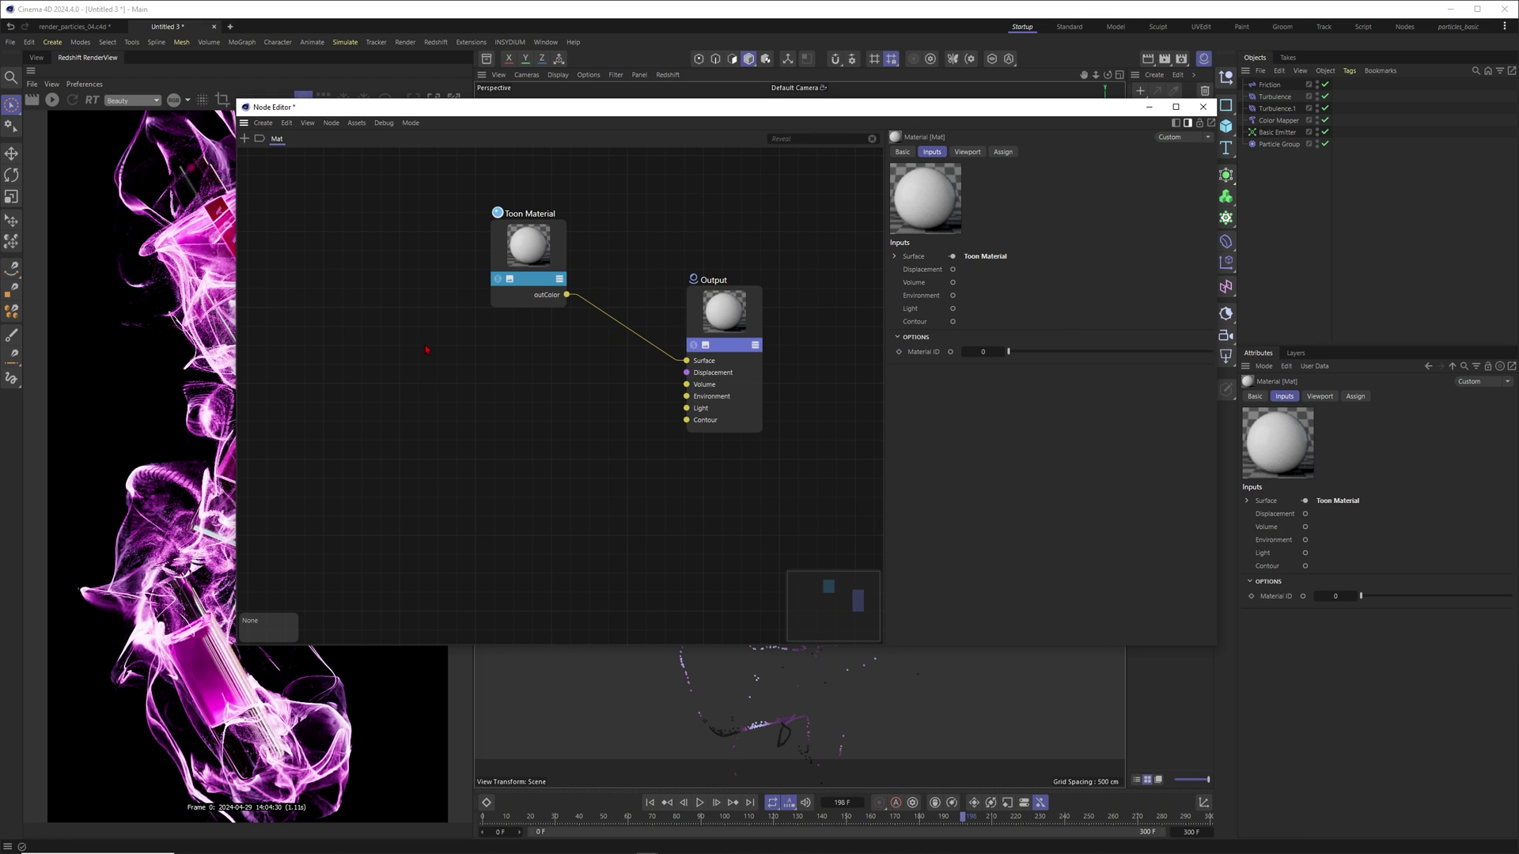
{"action": "left_click_drag", "start_coordinate": [388, 107], "coordinate": [360, 116]}
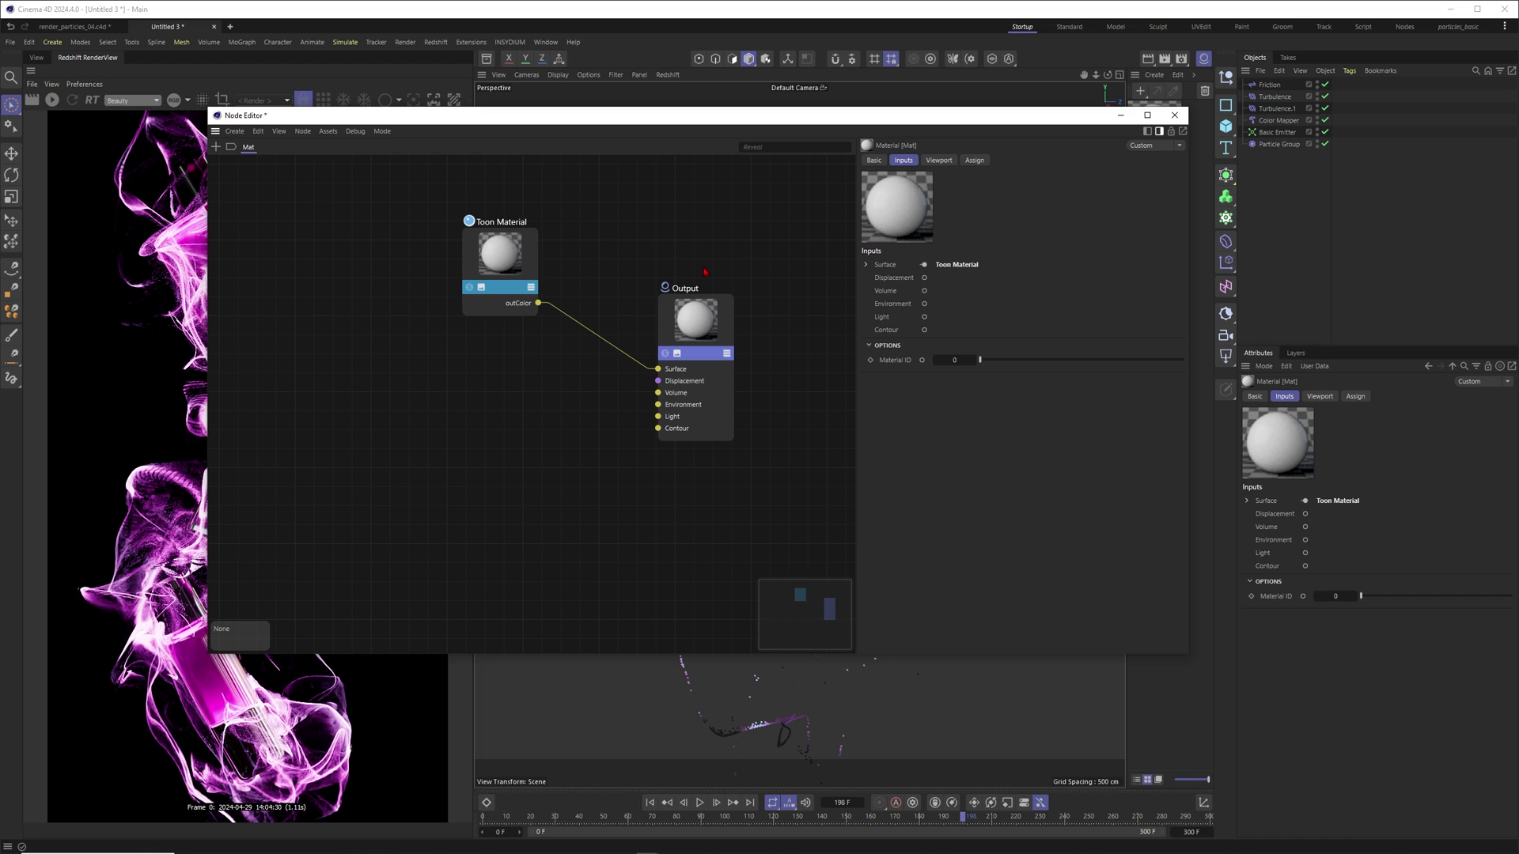
Add a Color User Data node reading Particle Color and wire it into Toon Emission Color.
{"action": "type", "text": "cuser"}
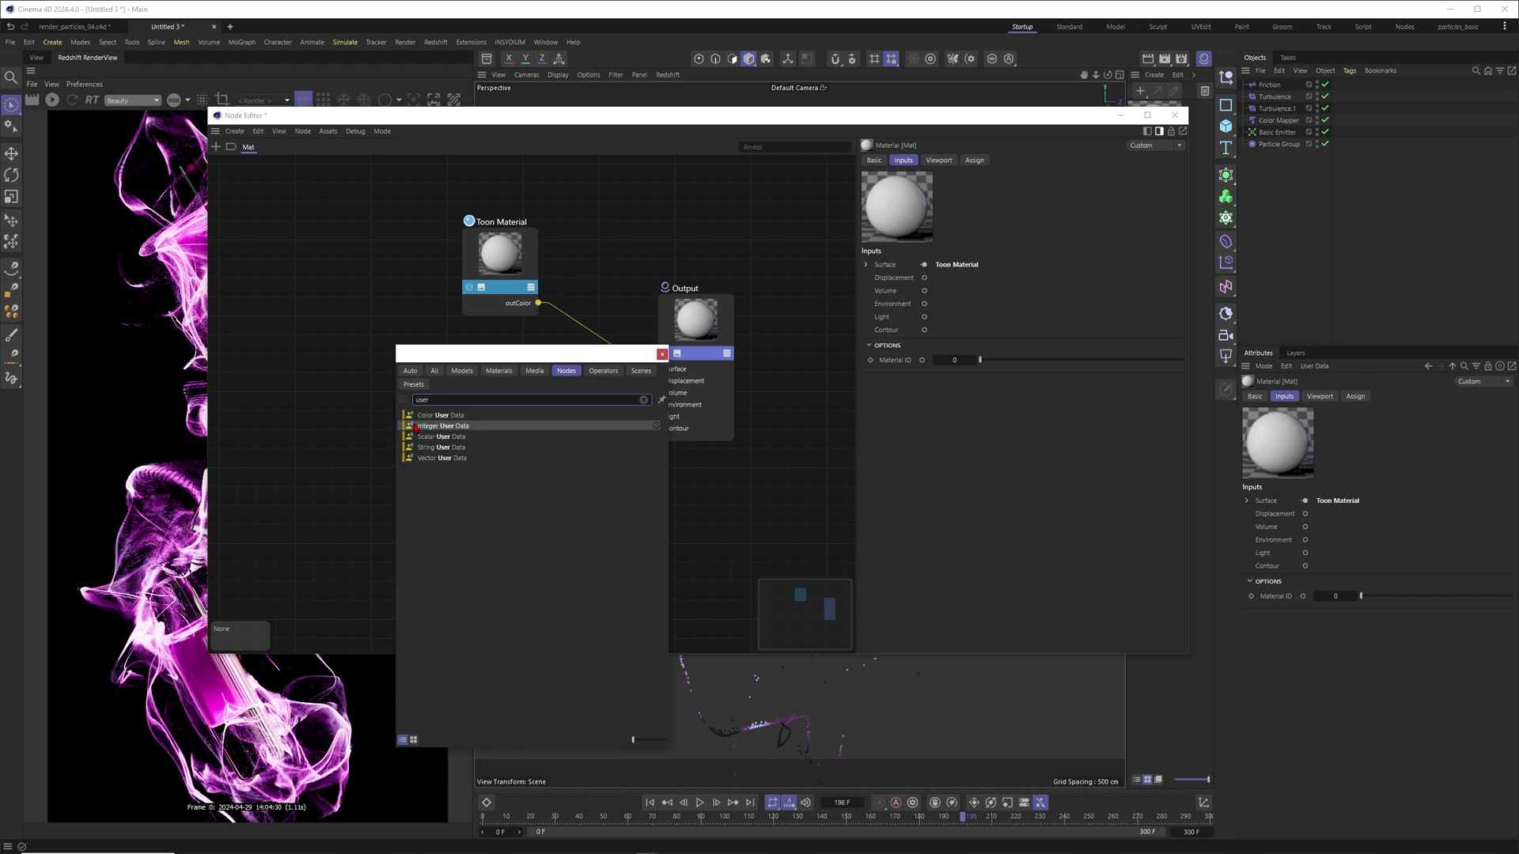
{"action": "double_click", "coordinate": [432, 420]}
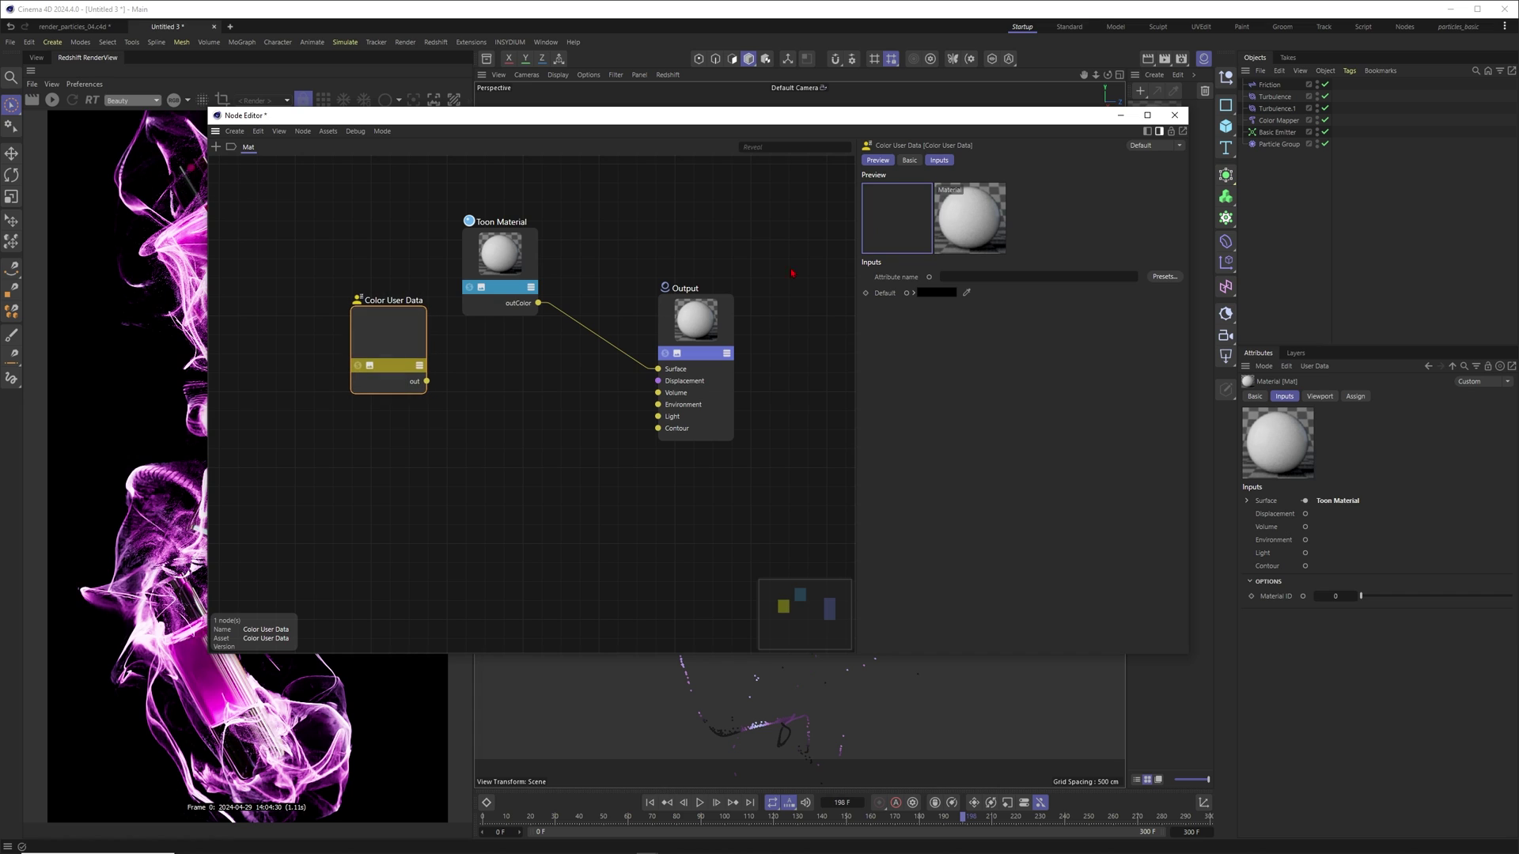
{"action": "left_click", "coordinate": [1164, 276]}
{"action": "mouse_move", "coordinate": [1187, 313]}
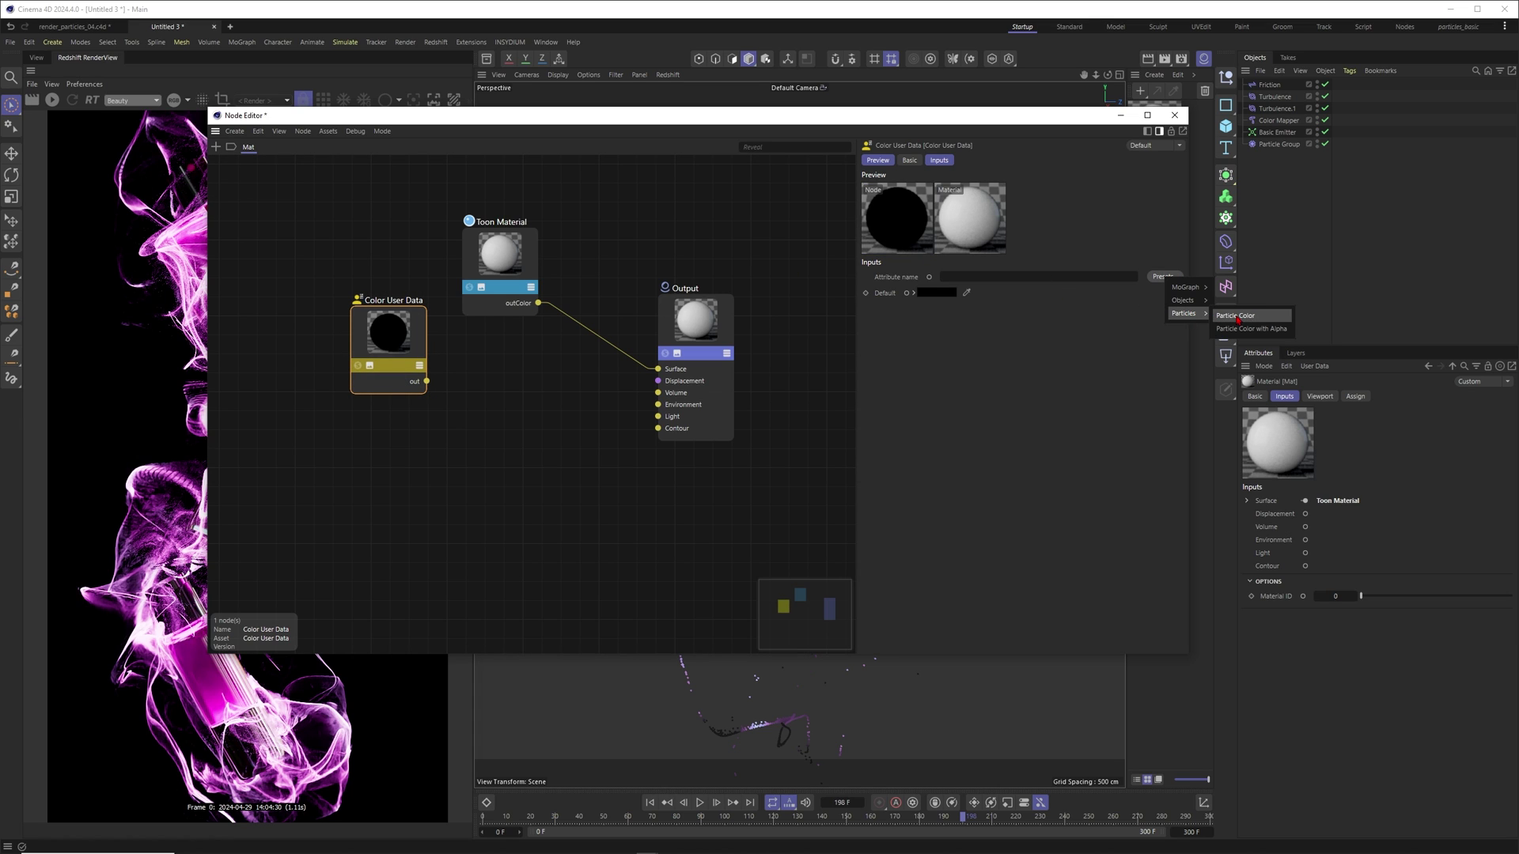
{"action": "left_click", "coordinate": [1242, 319]}
{"action": "left_click_drag", "start_coordinate": [360, 331], "coordinate": [305, 338]}
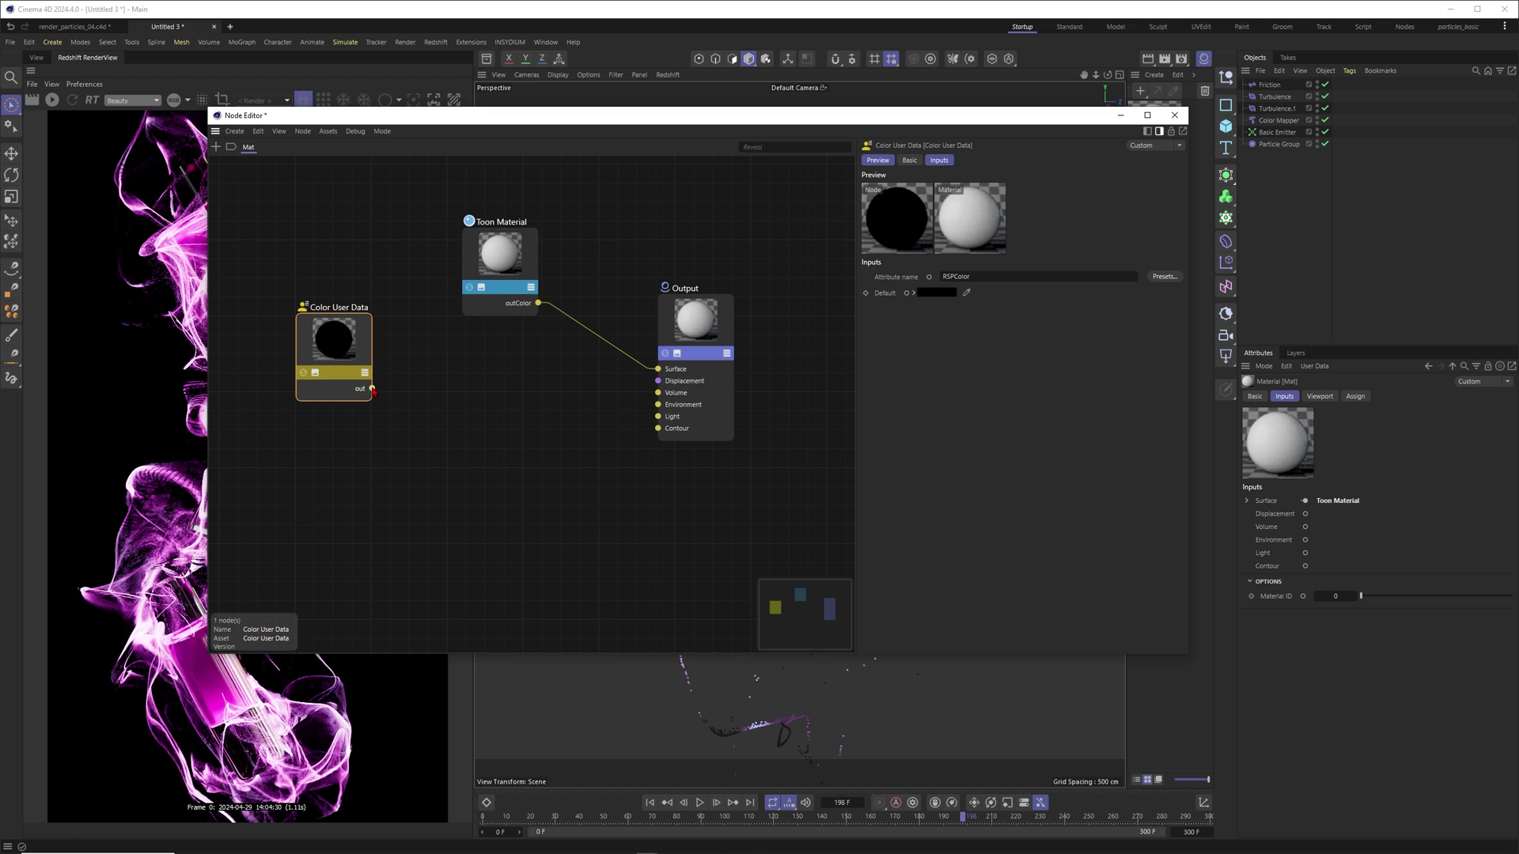
{"action": "left_click_drag", "start_coordinate": [372, 389], "coordinate": [476, 239]}
{"action": "mouse_move", "coordinate": [554, 303]}
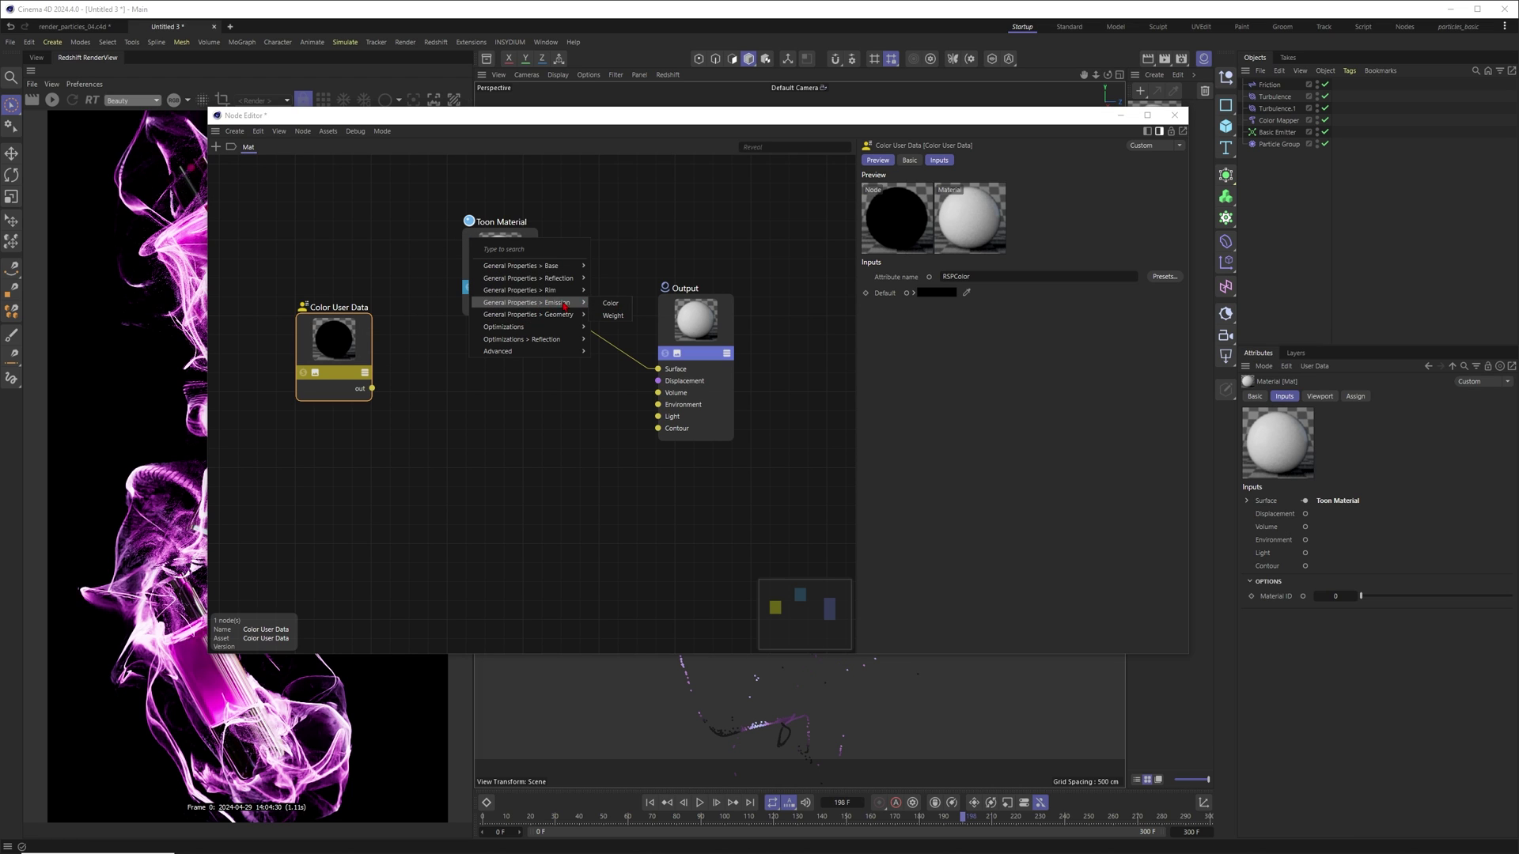
{"action": "left_click", "coordinate": [601, 305]}
{"action": "left_click_drag", "start_coordinate": [475, 237], "coordinate": [510, 283]}
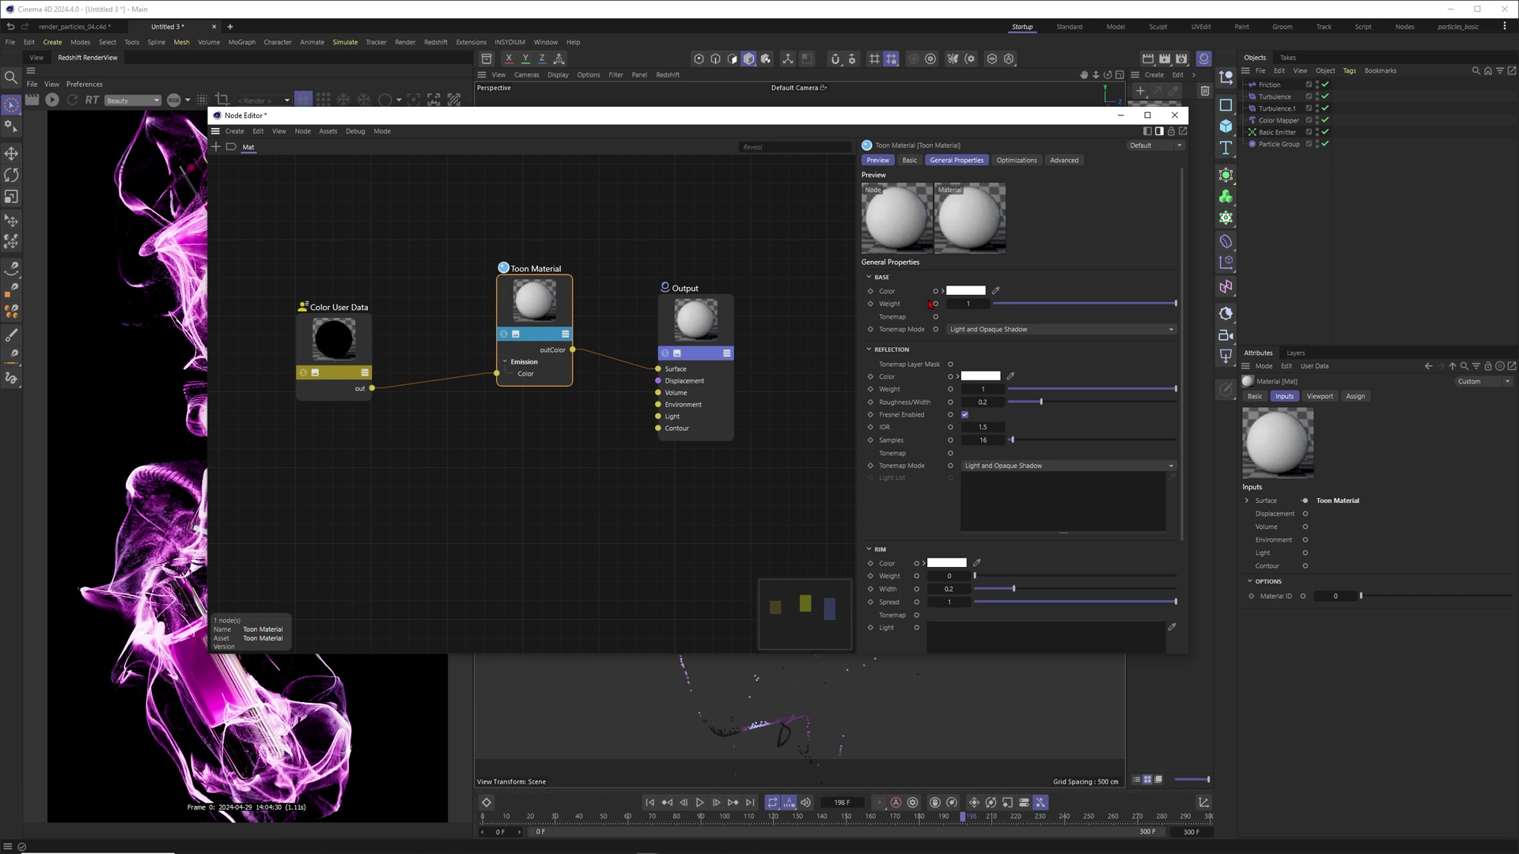
Set the Toon Material's base and reflection weights to 0 and emission weight to 5.
{"action": "double_click", "coordinate": [968, 304]}
{"action": "type", "text": "0"}
{"action": "key", "text": "Return"}
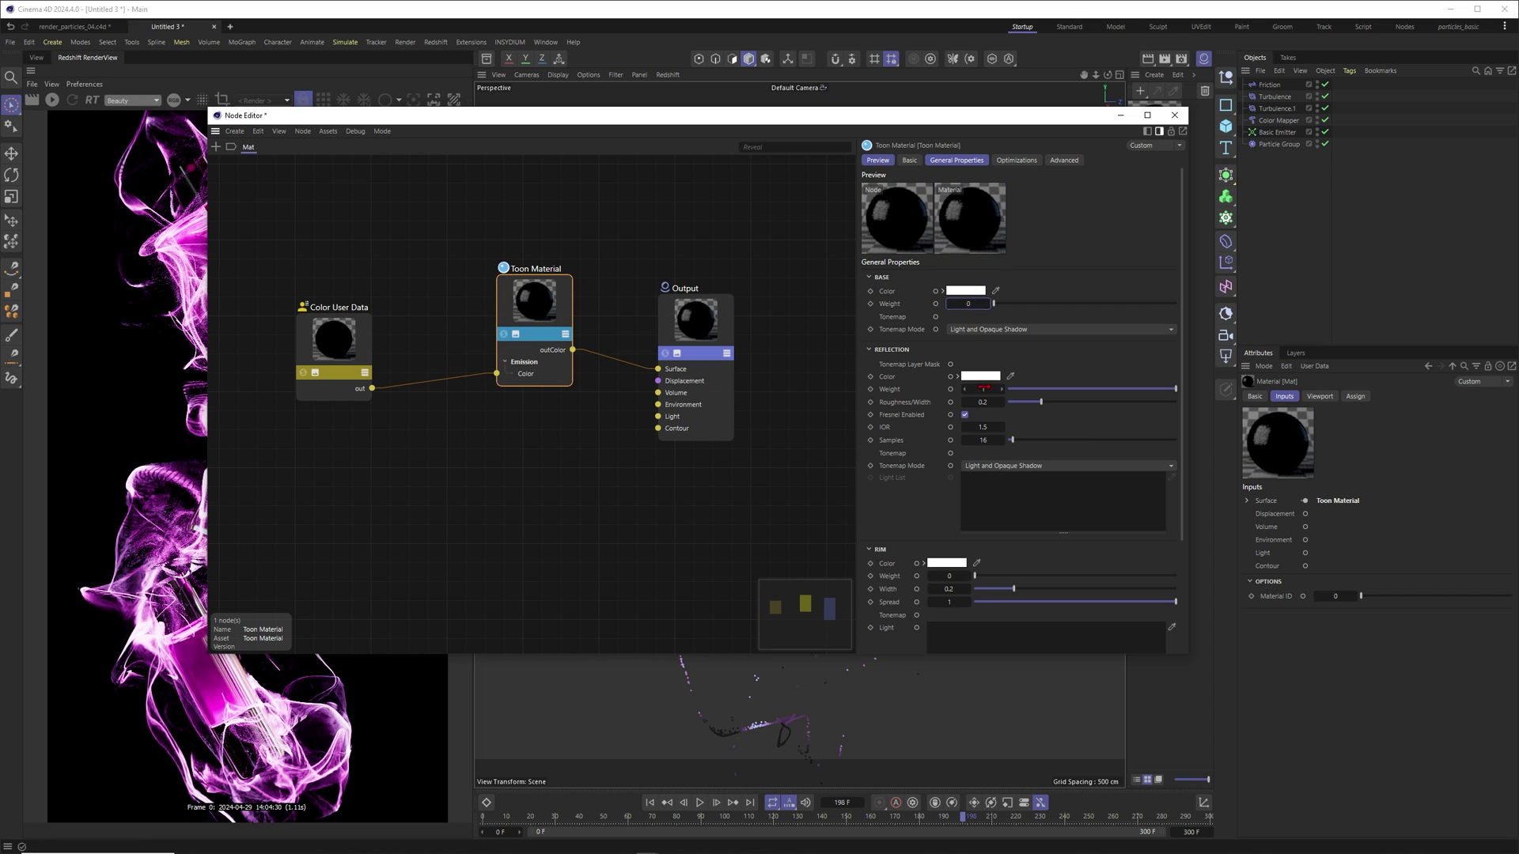
{"action": "left_click_drag", "start_coordinate": [984, 389], "coordinate": [930, 386]}
{"action": "scroll", "coordinate": [1169, 392], "scroll_direction": "down", "scroll_amount": 3}
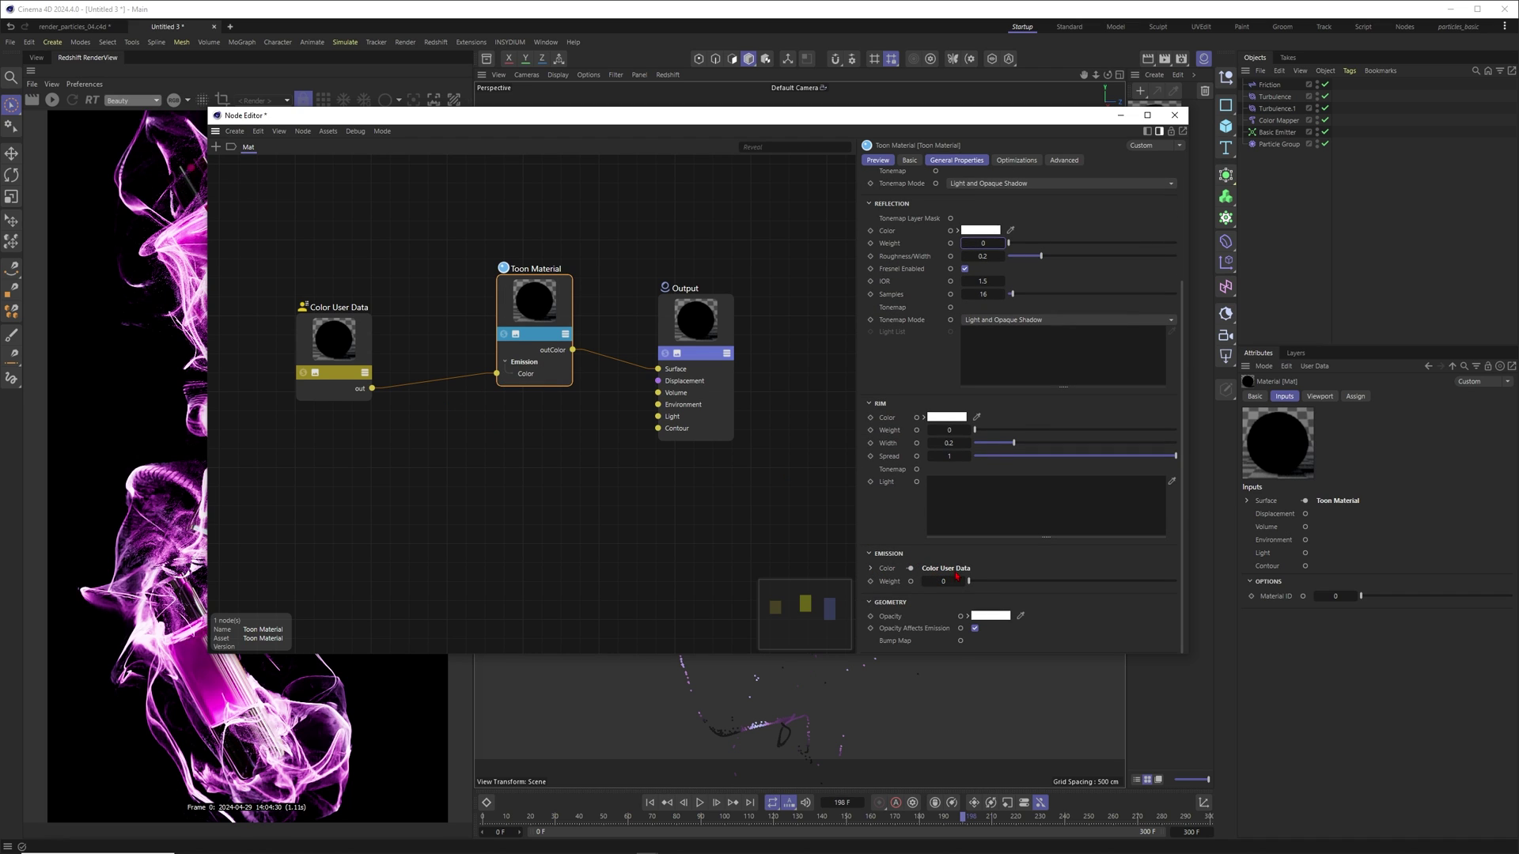
{"action": "left_click", "coordinate": [946, 582]}
{"action": "type", "text": "5"}
{"action": "key", "text": "Return"}
Start the Redshift live render and zoom in on the particle cloud.
{"action": "left_click_drag", "start_coordinate": [901, 117], "coordinate": [1174, 88]}
{"action": "left_click_drag", "start_coordinate": [651, 87], "coordinate": [1391, 116]}
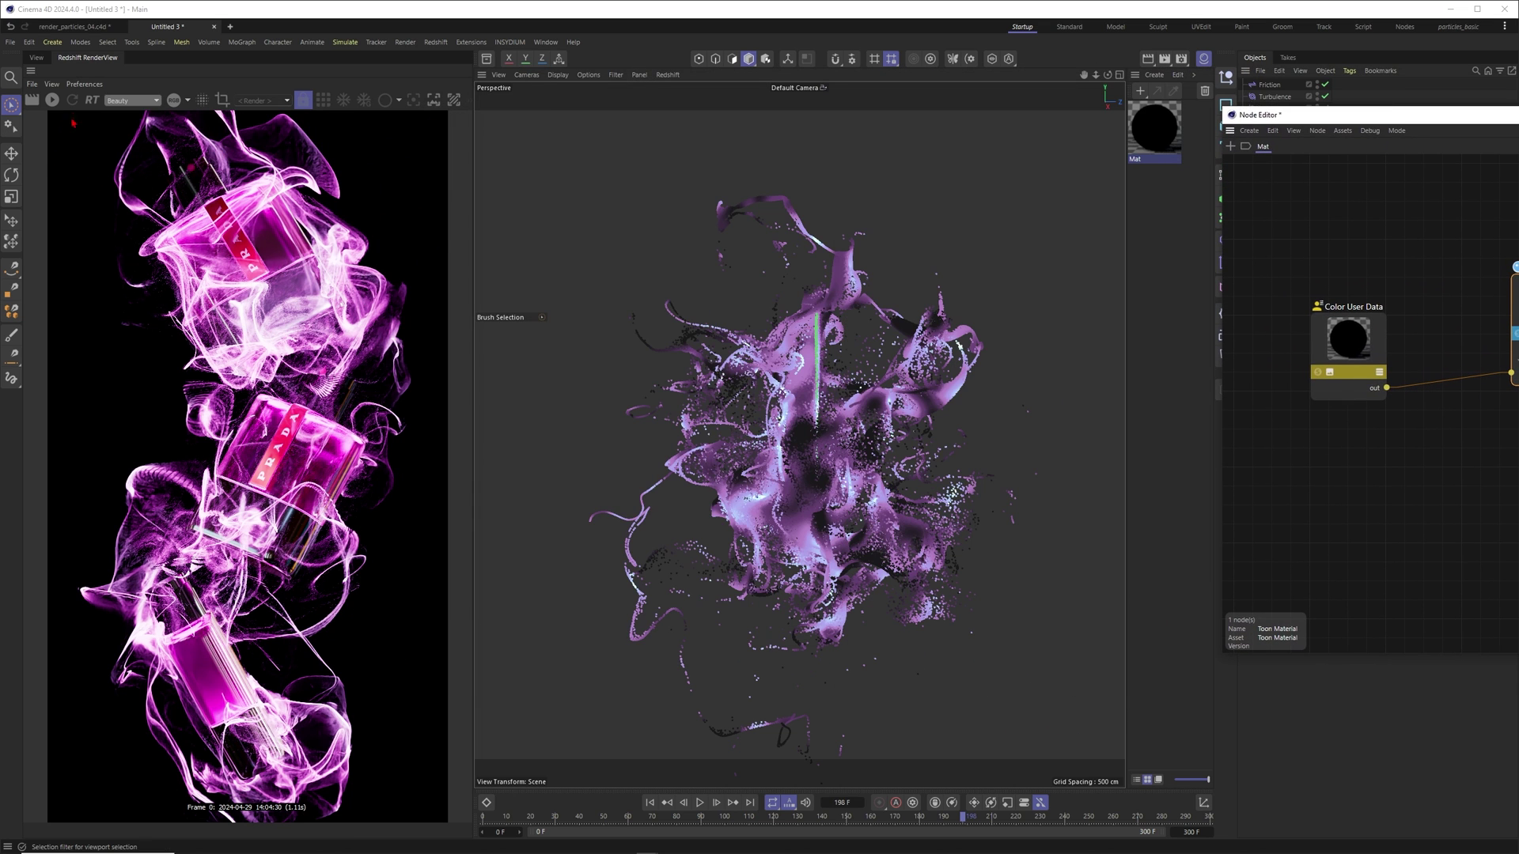
{"action": "left_click", "coordinate": [52, 101]}
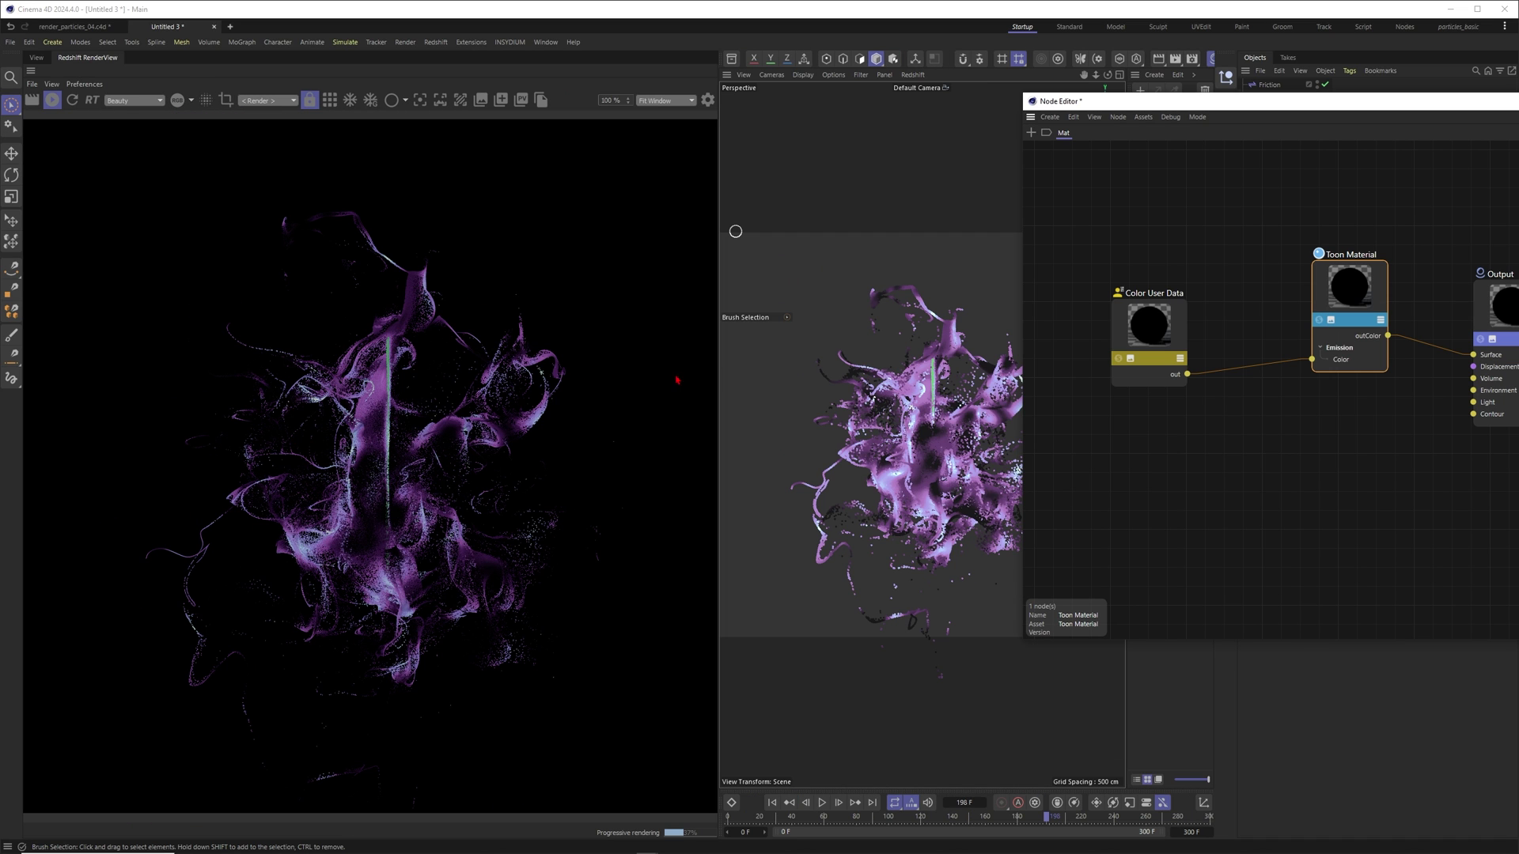
{"action": "right_click_drag", "start_coordinate": [919, 453], "coordinate": [891, 462], "text": "alt"}
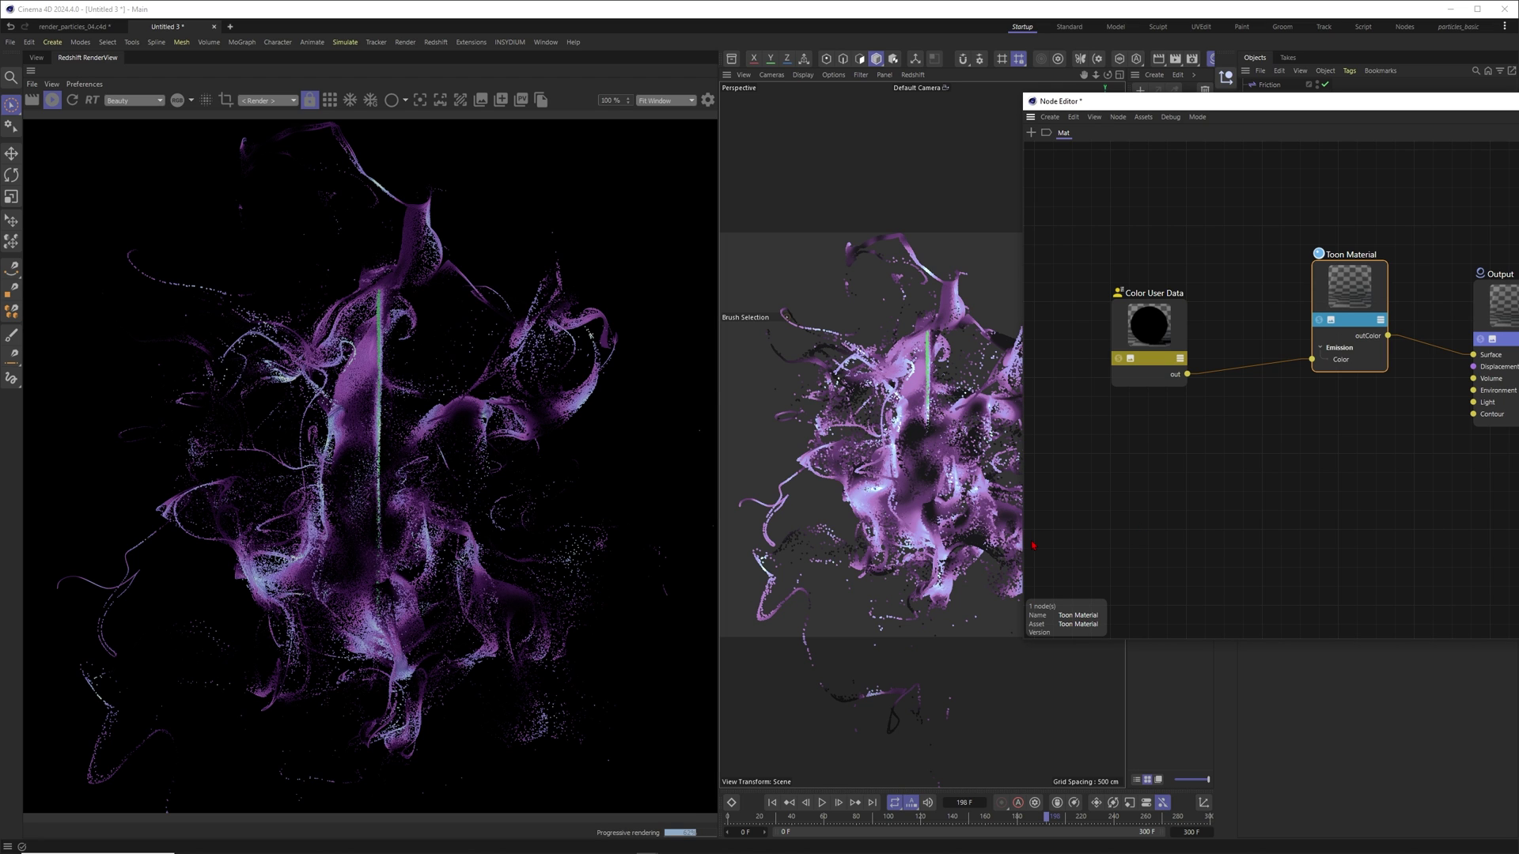
{"action": "left_click_drag", "start_coordinate": [1518, 101], "coordinate": [1237, 143]}
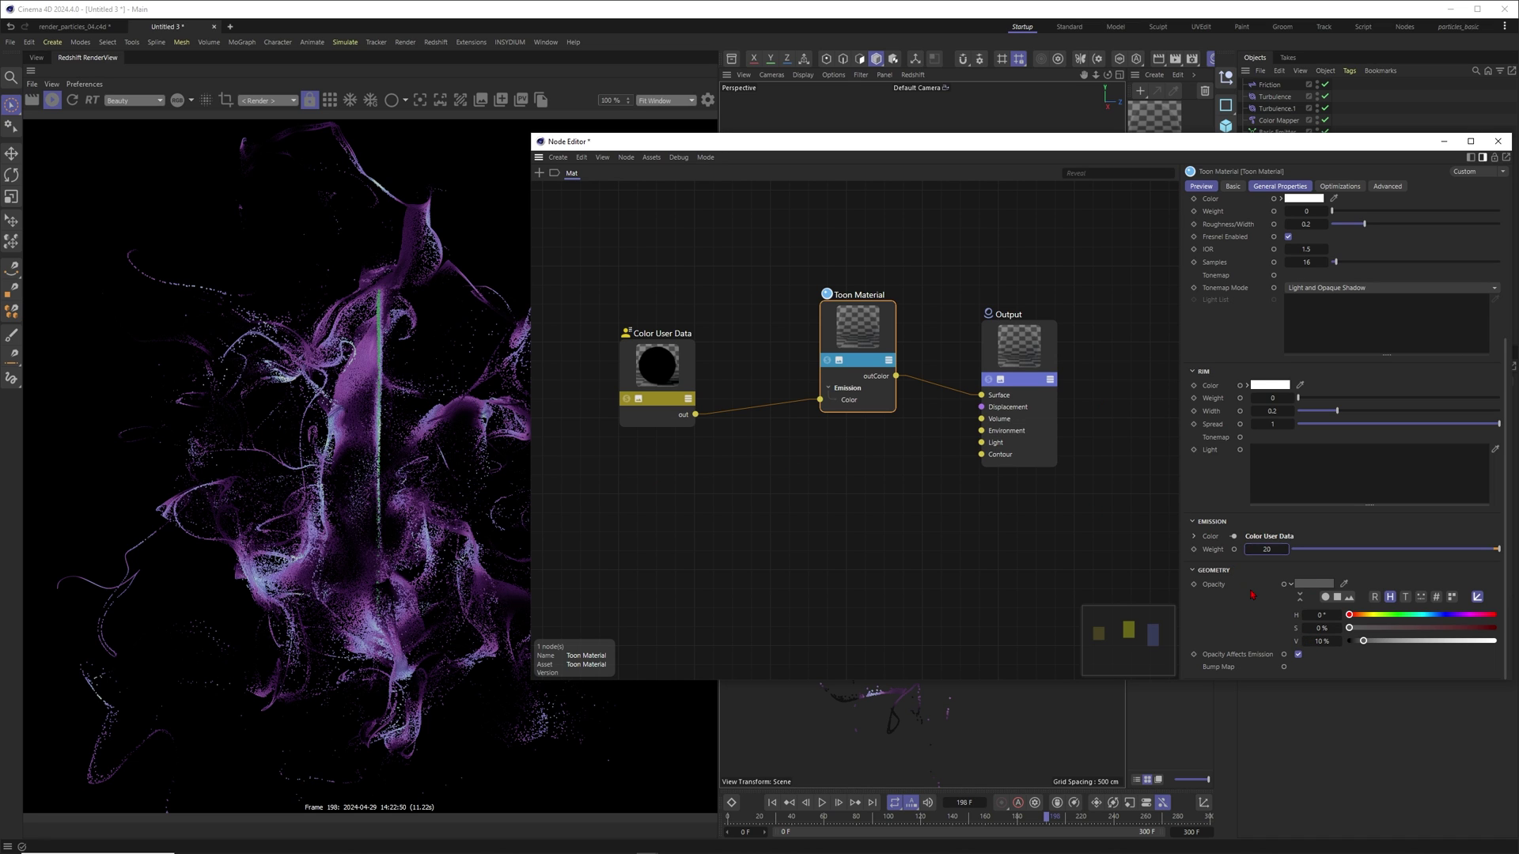
Raise the Toon Material's emission weight to 50 and restart the Redshift render.
{"action": "type", "text": "50"}
{"action": "key", "text": "Return"}
{"action": "left_click", "coordinate": [52, 105]}
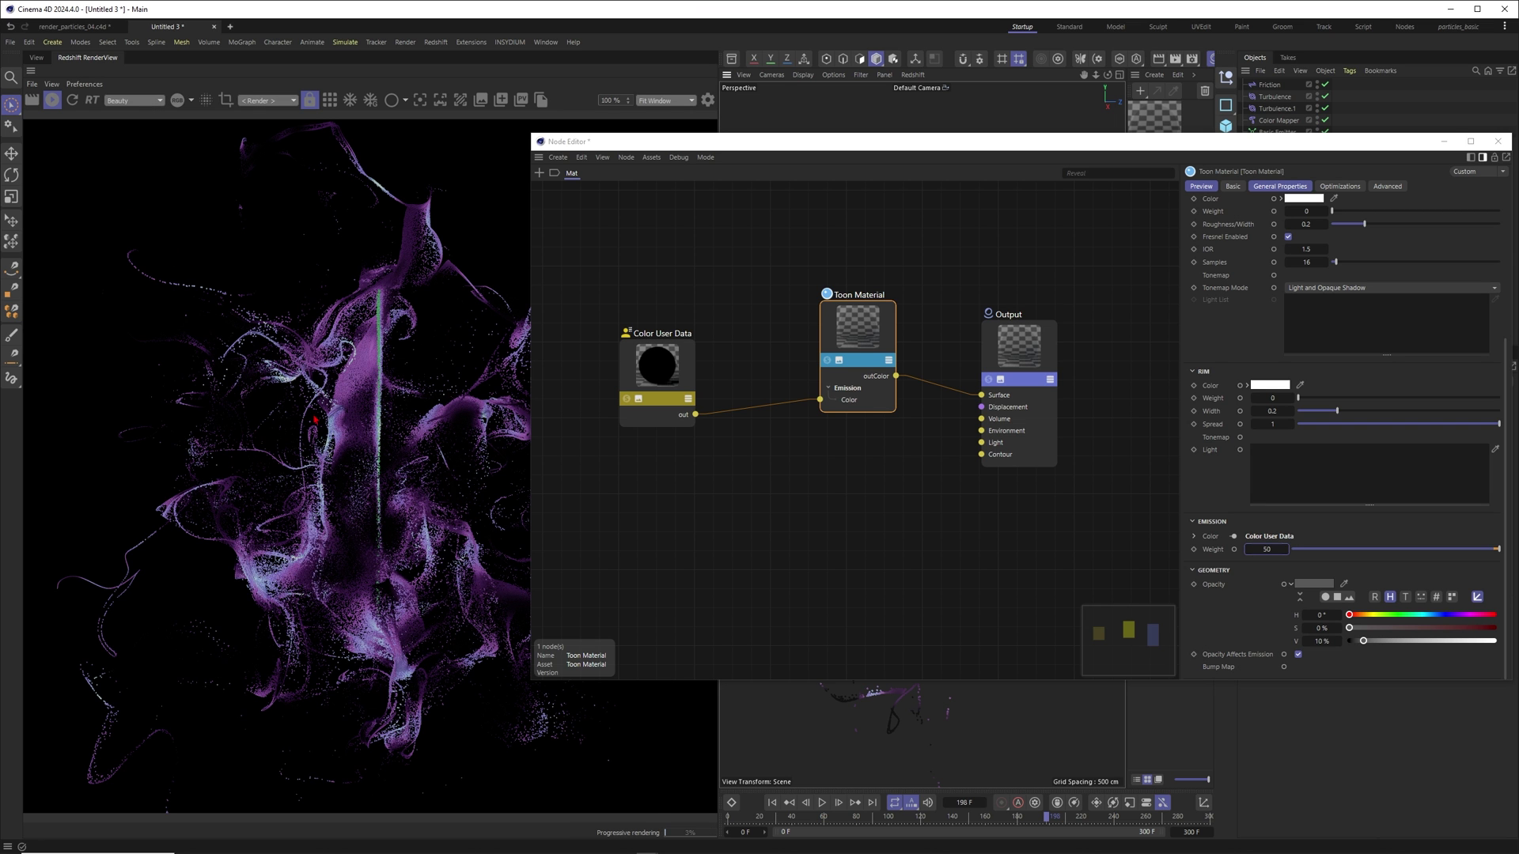
{"action": "left_click_drag", "start_coordinate": [998, 145], "coordinate": [867, 225]}
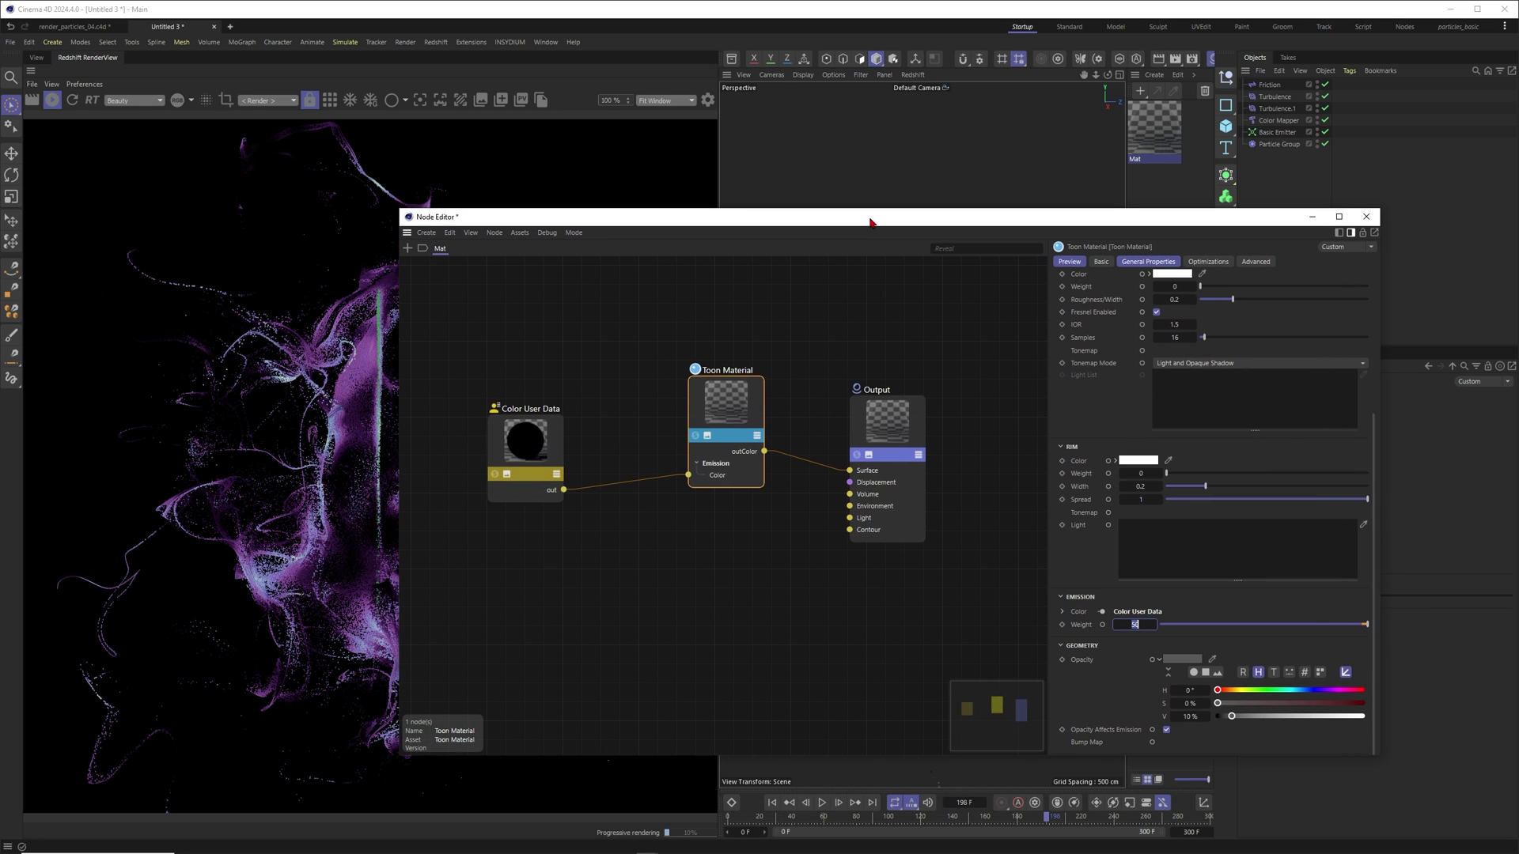
{"action": "left_click_drag", "start_coordinate": [1135, 216], "coordinate": [1069, 258]}
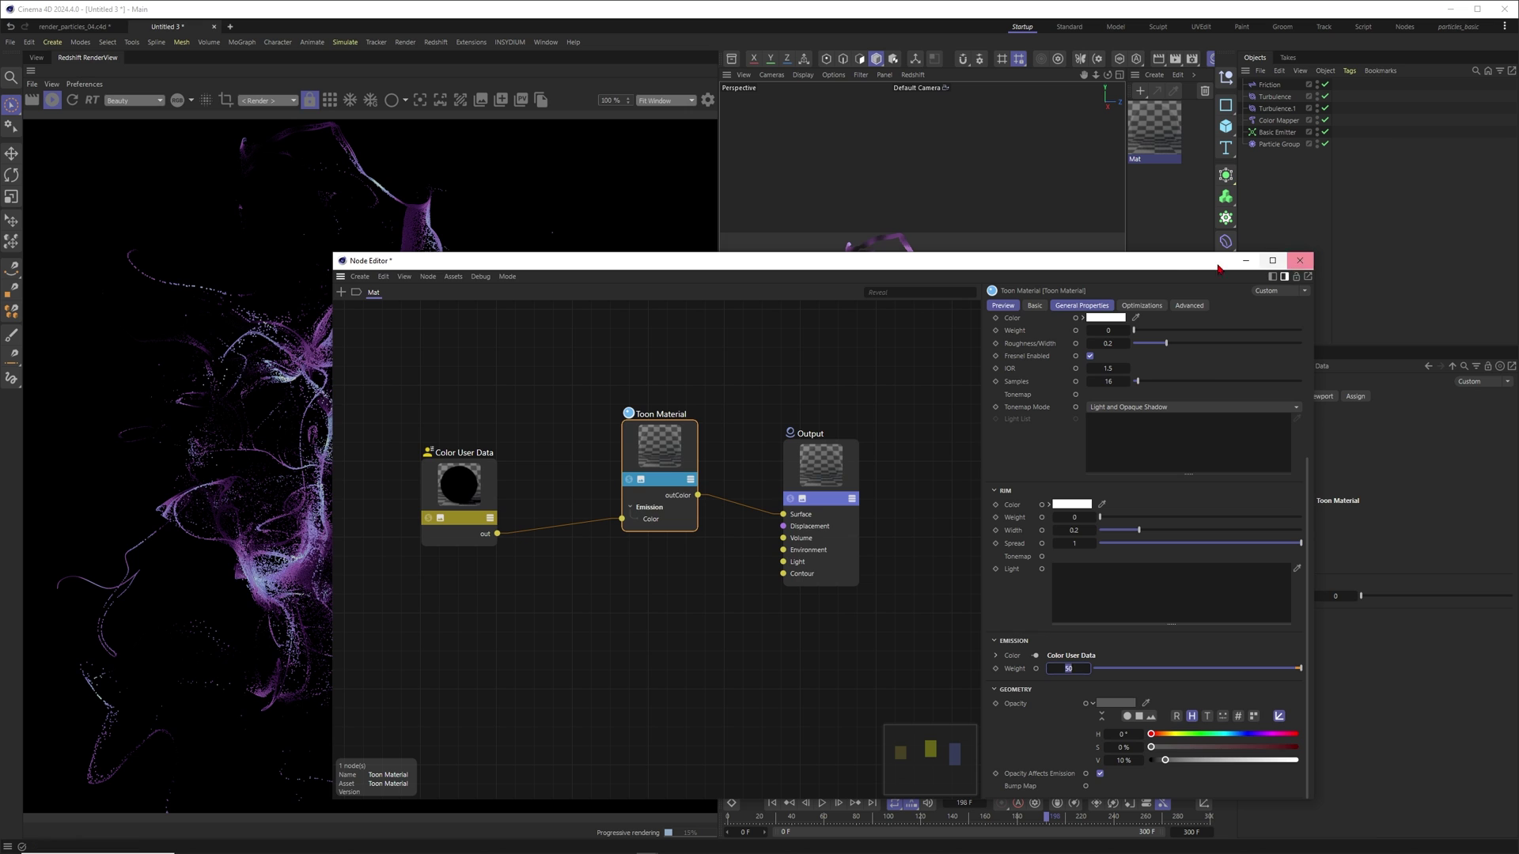
{"action": "left_click_drag", "start_coordinate": [1177, 267], "coordinate": [1346, 253]}
{"action": "left_click_drag", "start_coordinate": [501, 356], "coordinate": [716, 356]}
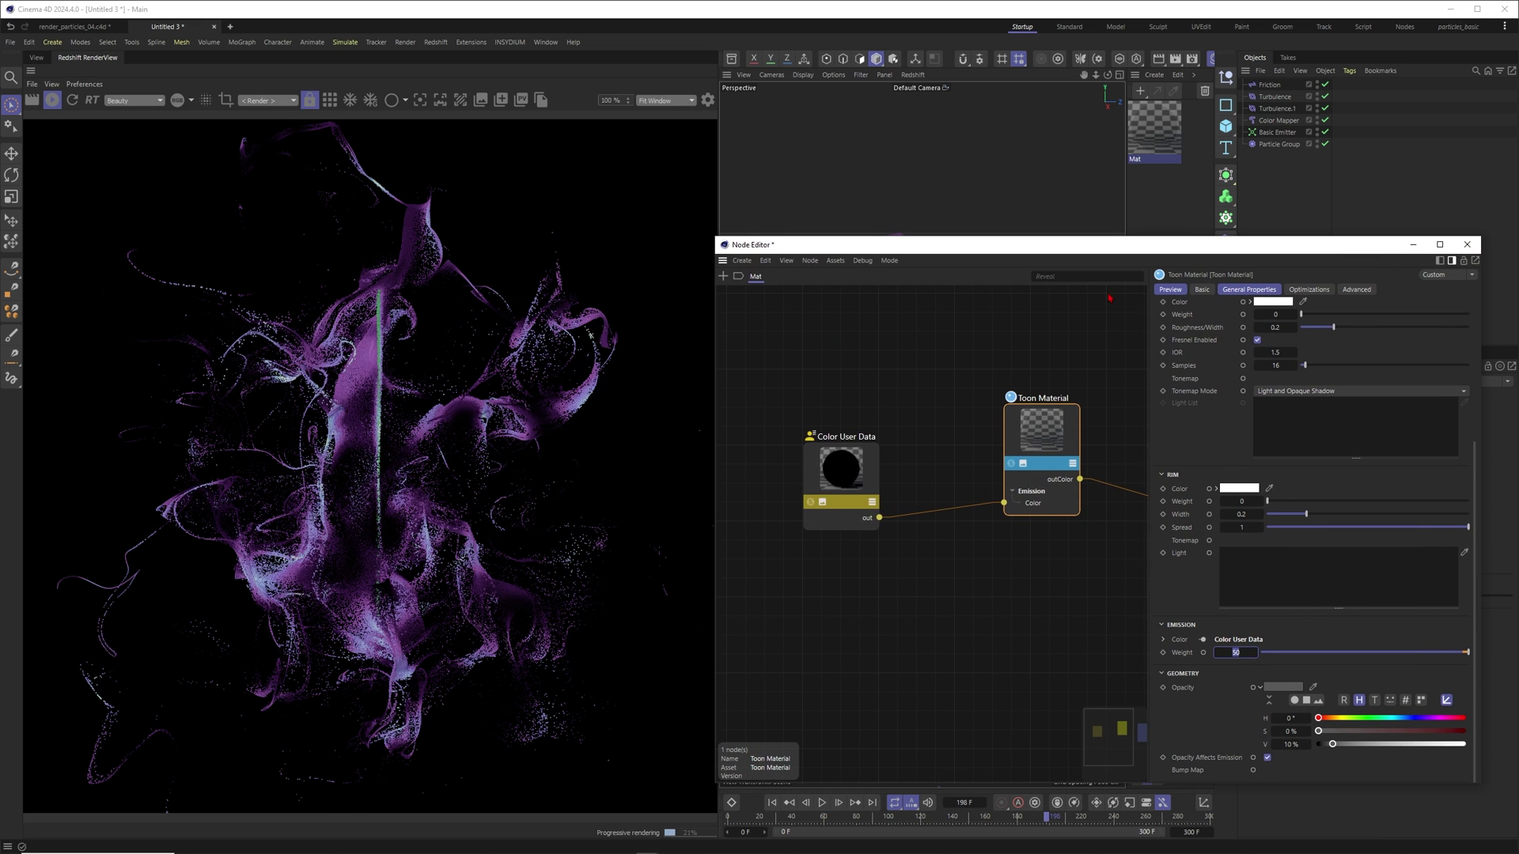
{"action": "left_click_drag", "start_coordinate": [1170, 248], "coordinate": [1056, 262]}
Add a Redshift Object tag to Particle Group.
{"action": "left_click", "coordinate": [1278, 145]}
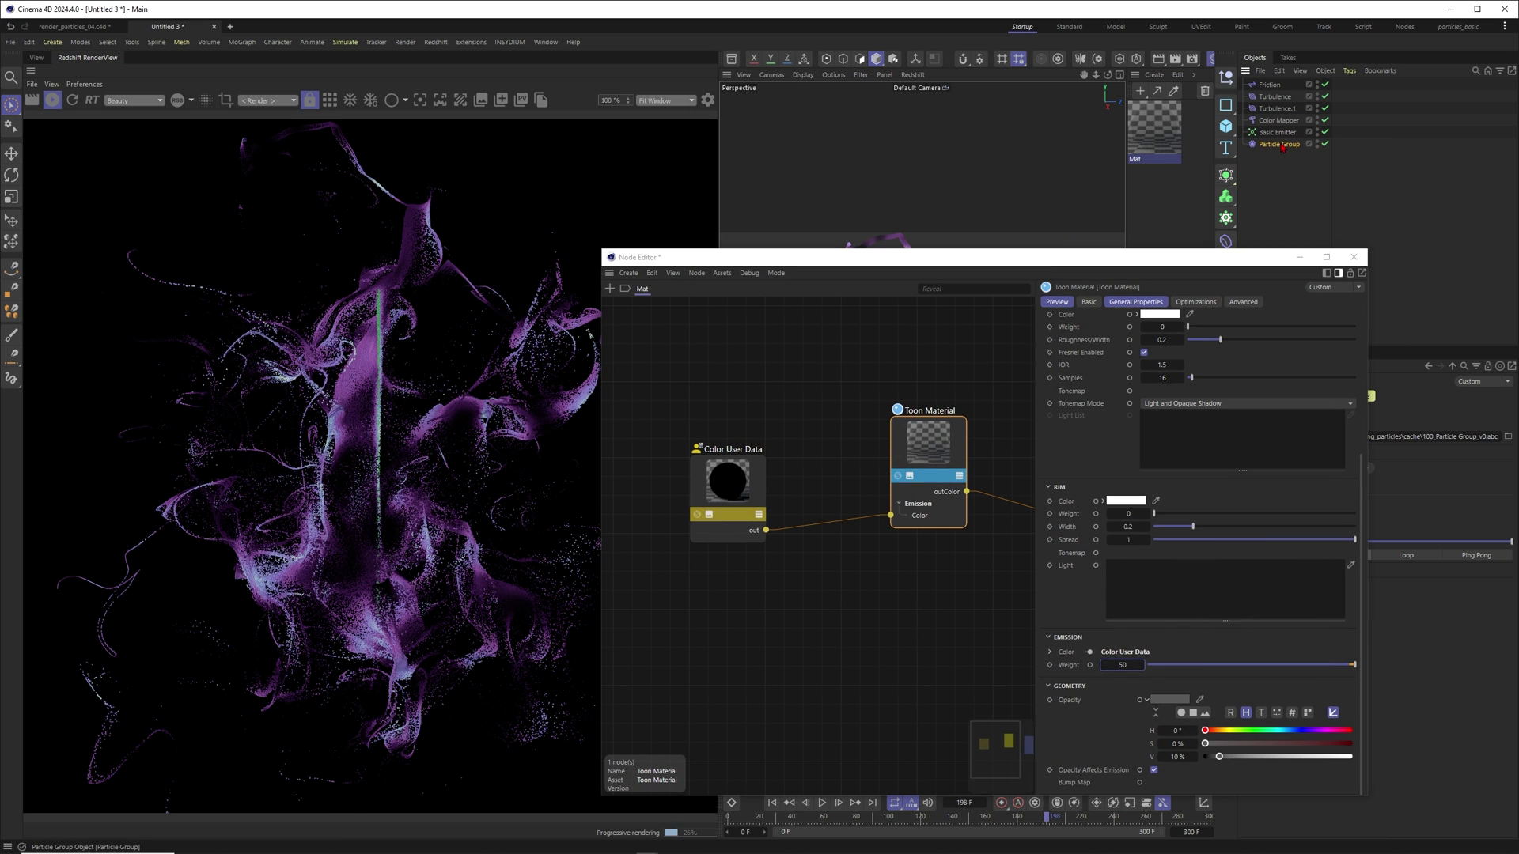
{"action": "right_click", "coordinate": [1283, 148]}
{"action": "left_click", "coordinate": [1310, 151]}
{"action": "left_click_drag", "start_coordinate": [1271, 263], "coordinate": [1168, 235]}
Set the Redshift Object tag's particle mode to Sphere Instances and apply material Mat to Particle Group.
{"action": "left_click", "coordinate": [1408, 438]}
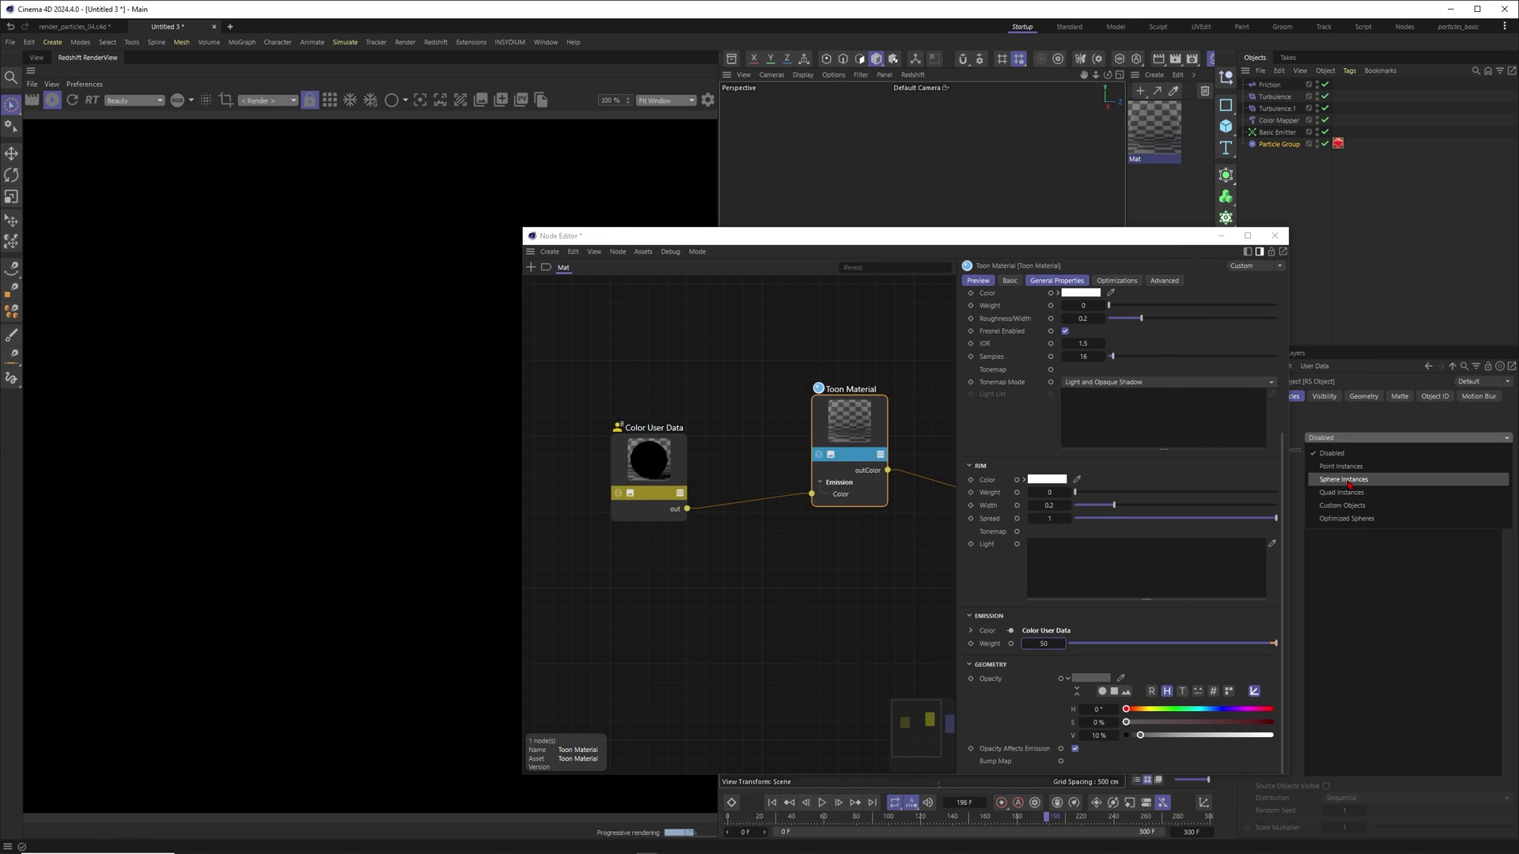
{"action": "left_click", "coordinate": [1350, 480]}
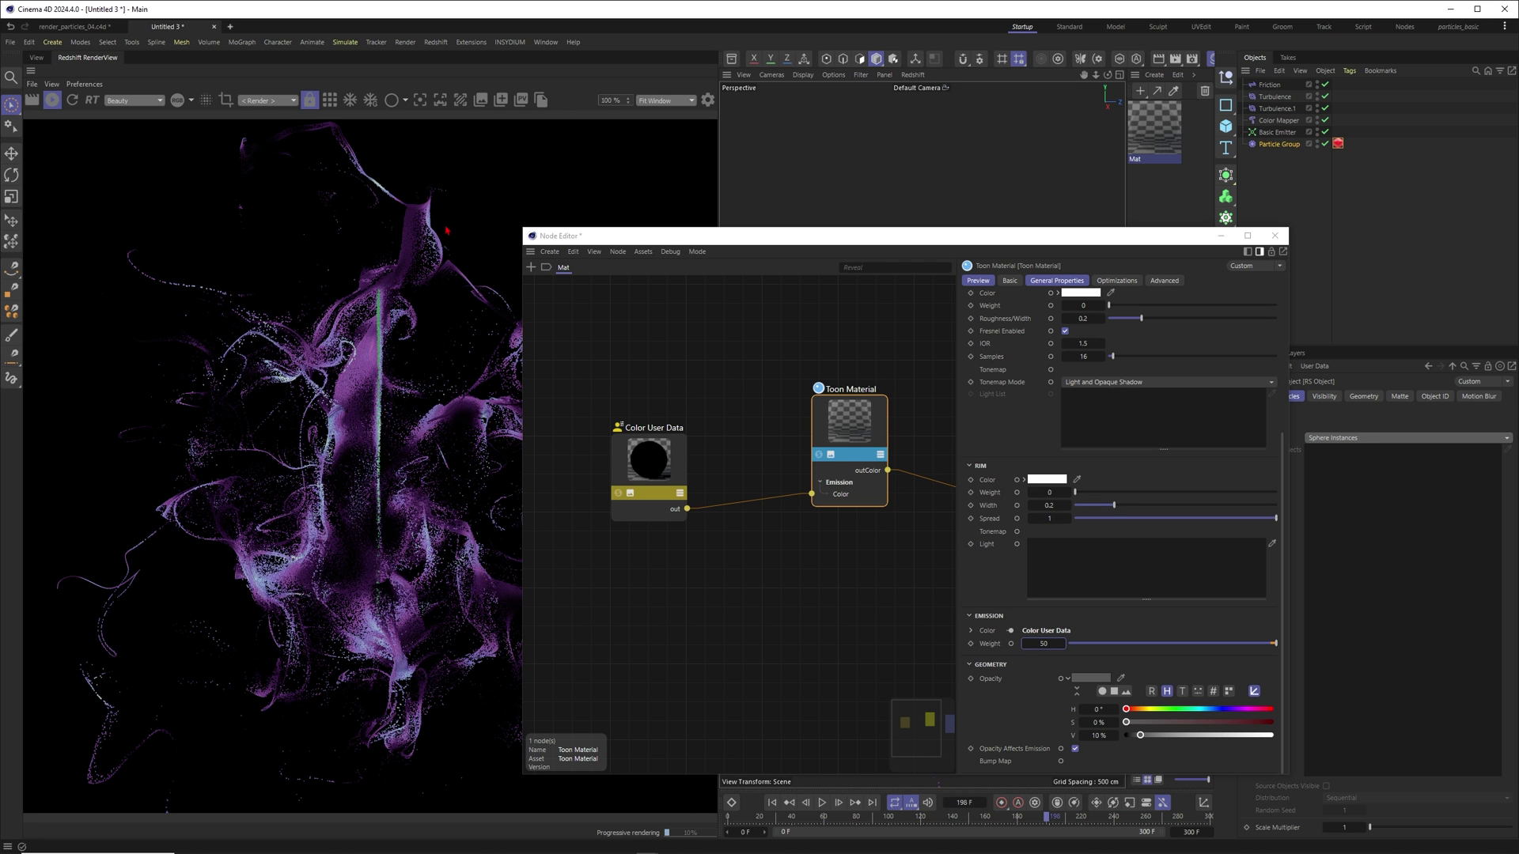
{"action": "left_click_drag", "start_coordinate": [1154, 127], "coordinate": [1282, 144]}
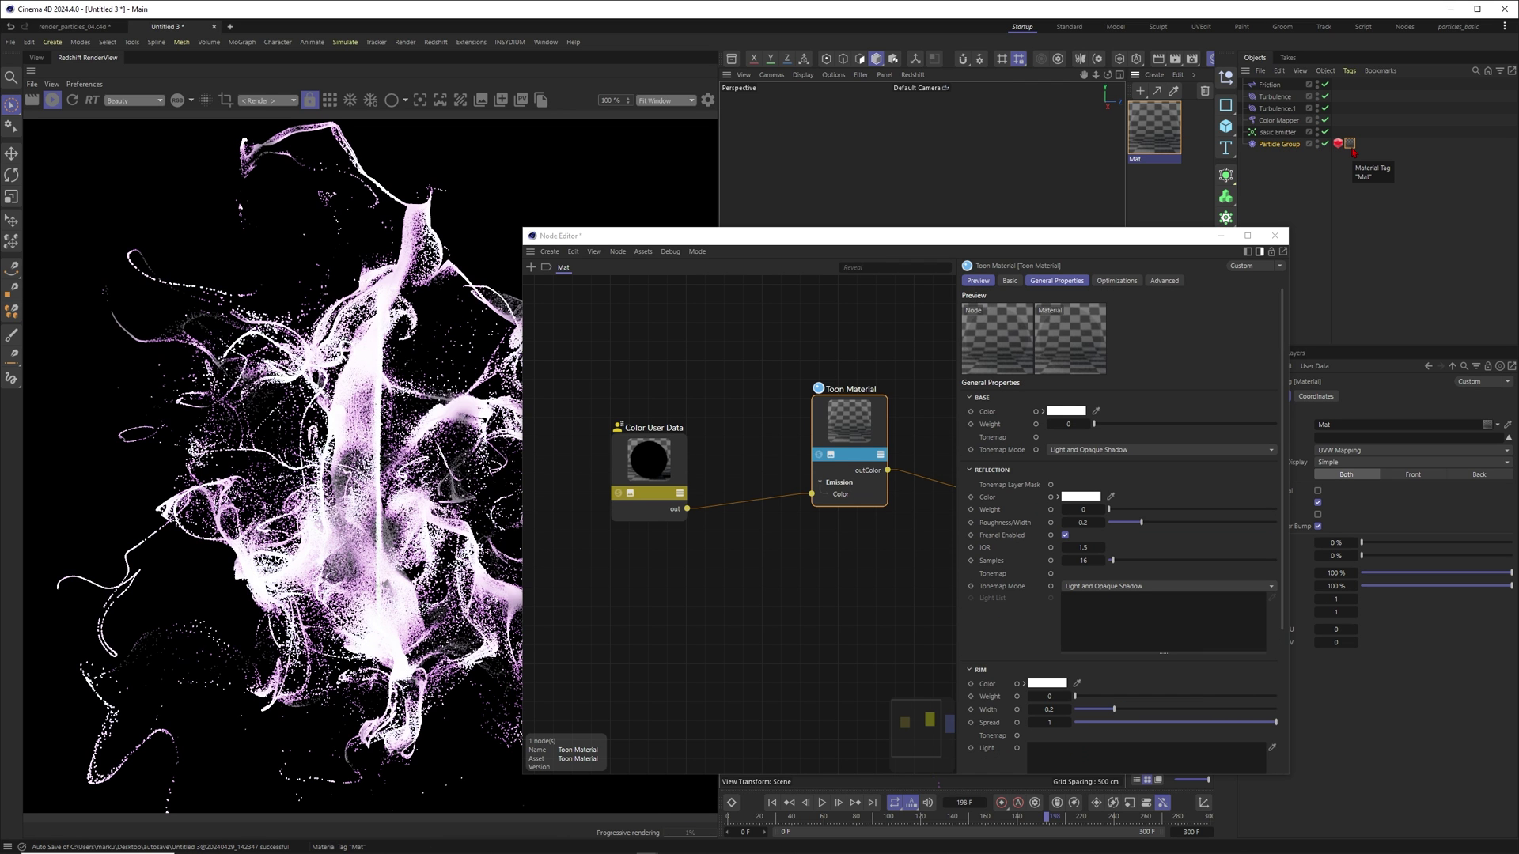
{"action": "left_click_drag", "start_coordinate": [1130, 242], "coordinate": [1131, 192]}
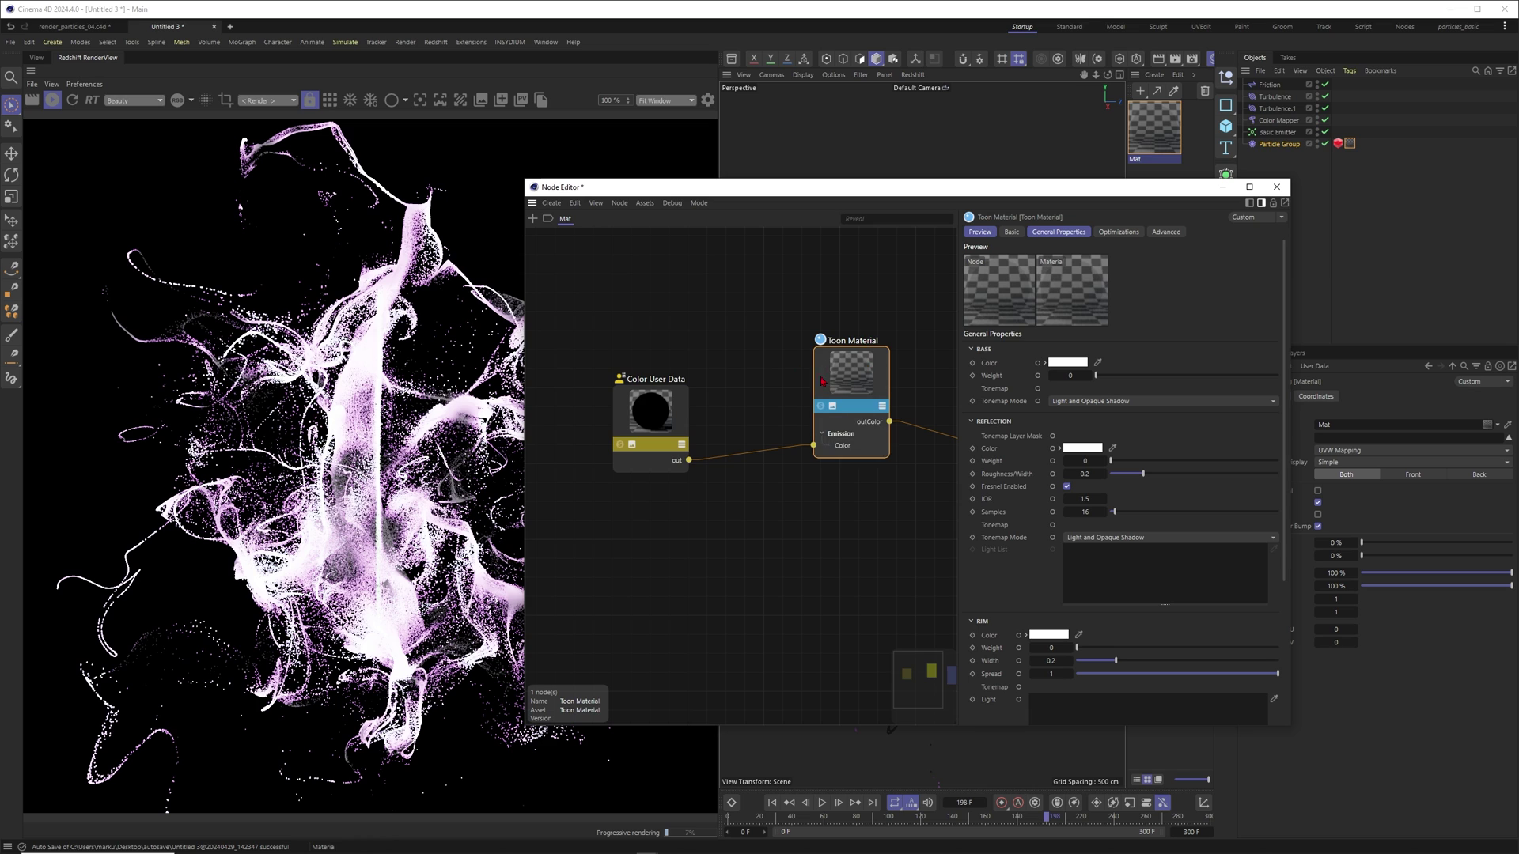
{"action": "middle_click_drag", "start_coordinate": [808, 331], "coordinate": [698, 322]}
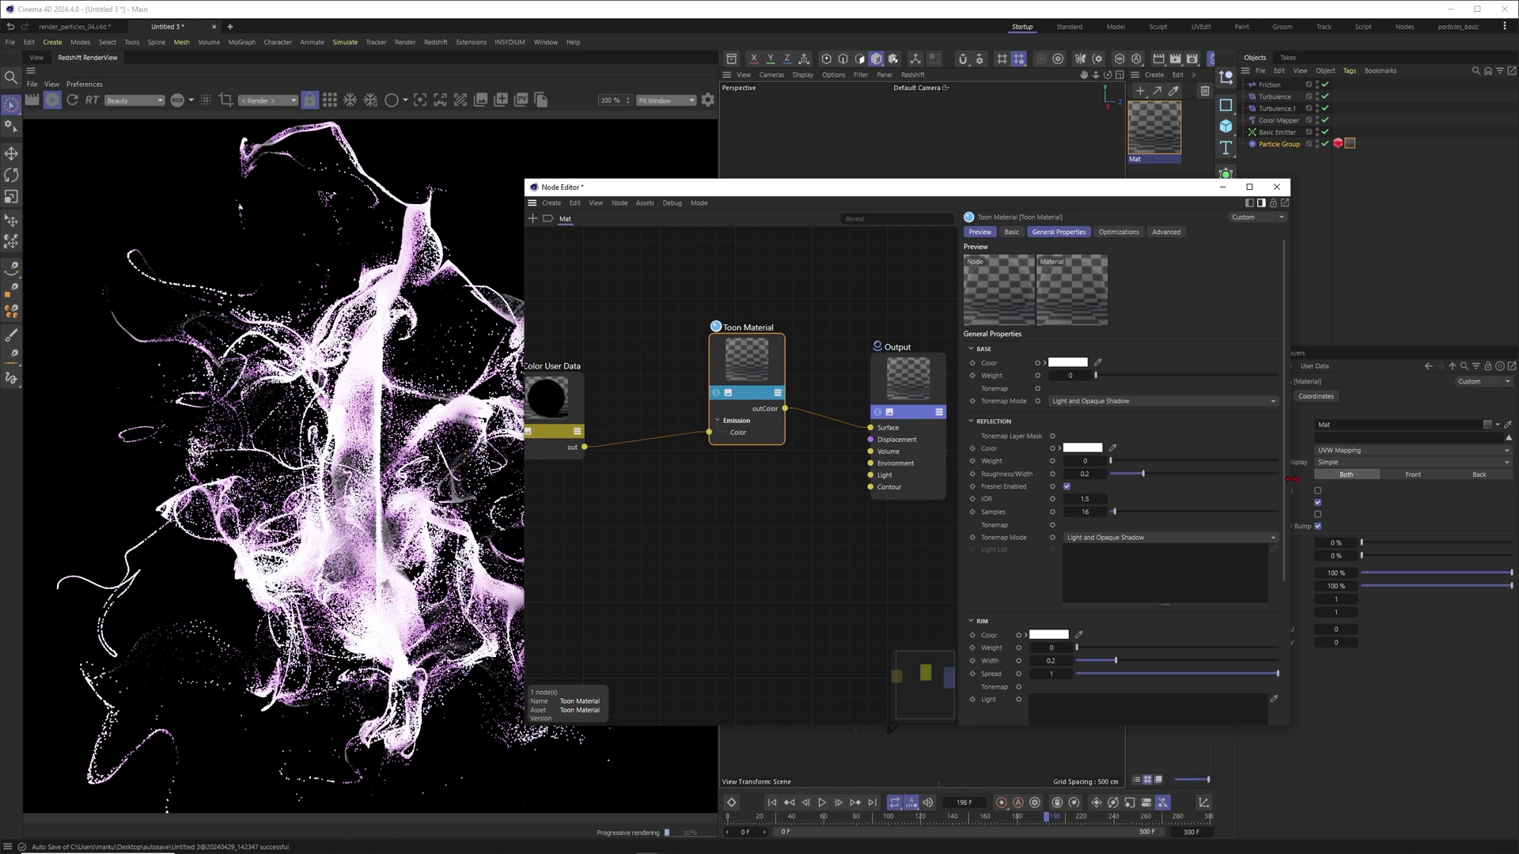
Set the Toon Material's opacity brightness to 20%.
{"action": "scroll", "coordinate": [1288, 489], "scroll_direction": "down", "scroll_amount": 5}
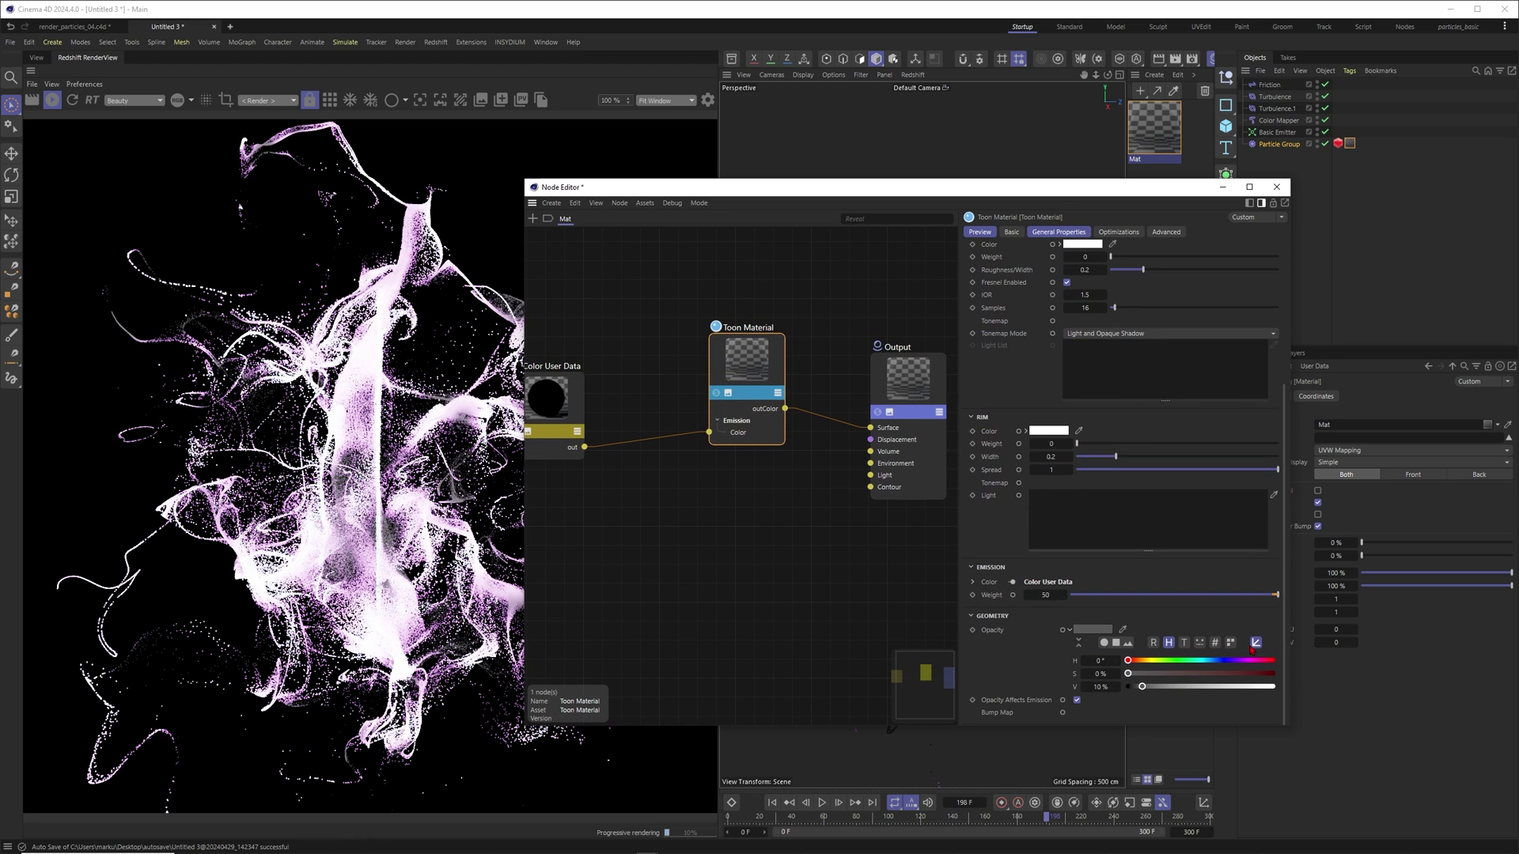
{"action": "double_click", "coordinate": [1100, 688]}
{"action": "type", "text": "5"}
{"action": "key", "text": "Return"}
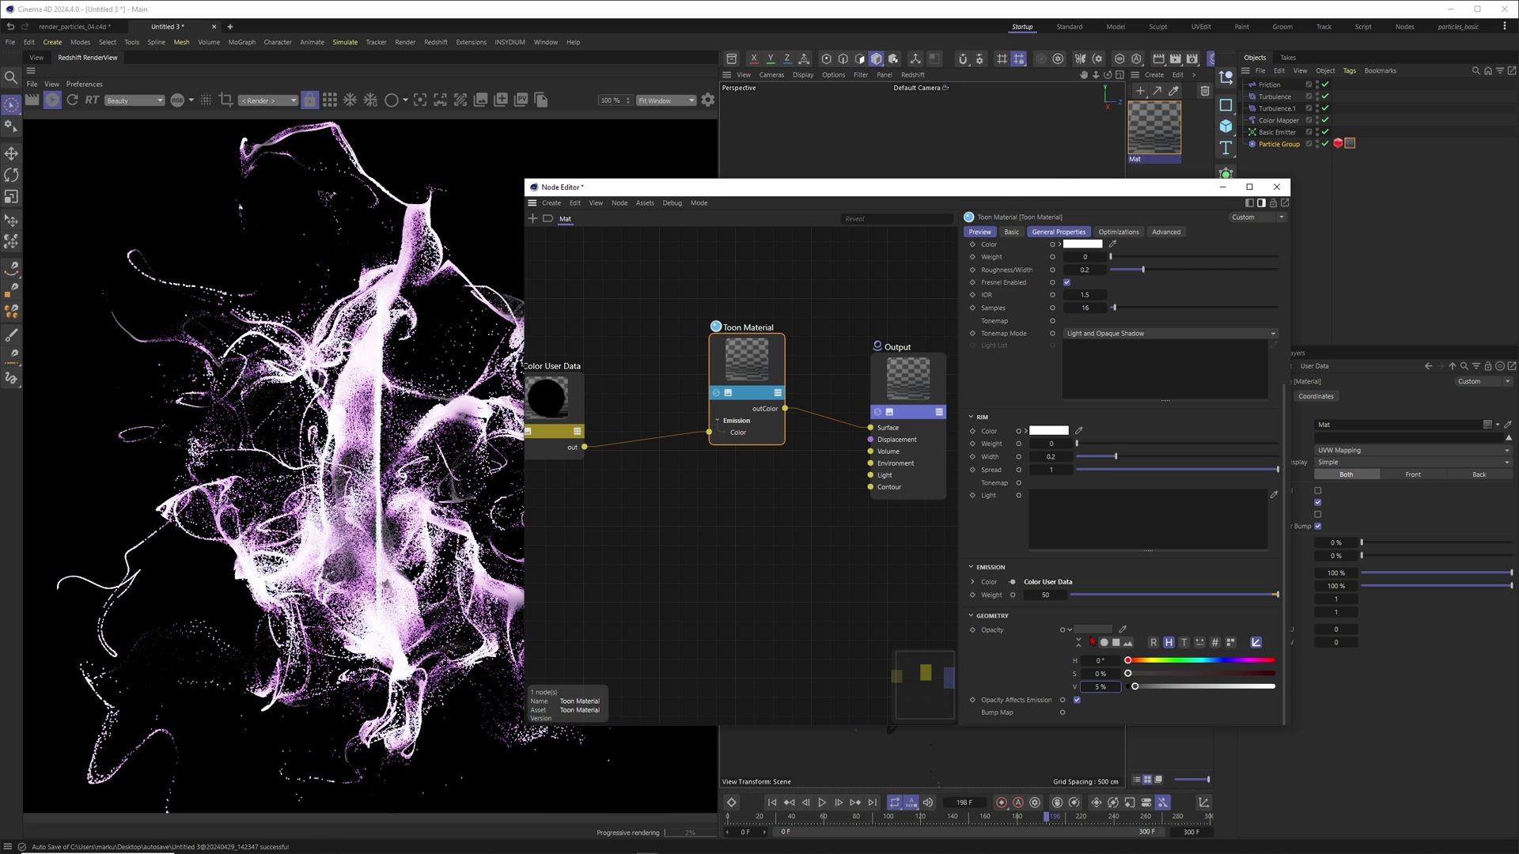
{"action": "left_click_drag", "start_coordinate": [1093, 191], "coordinate": [1084, 163]}
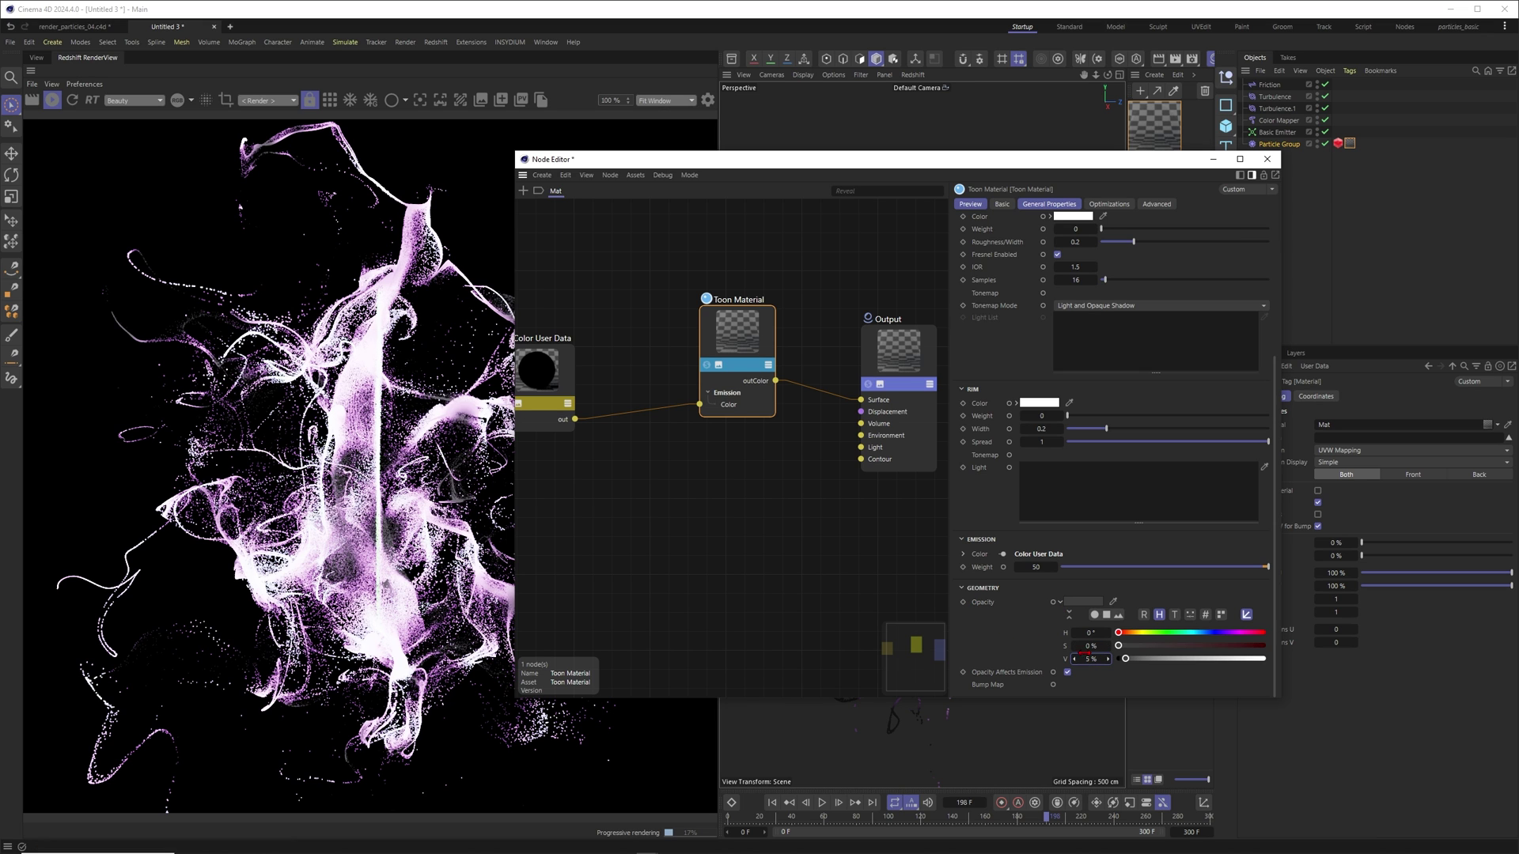
{"action": "left_click_drag", "start_coordinate": [1124, 659], "coordinate": [1147, 659]}
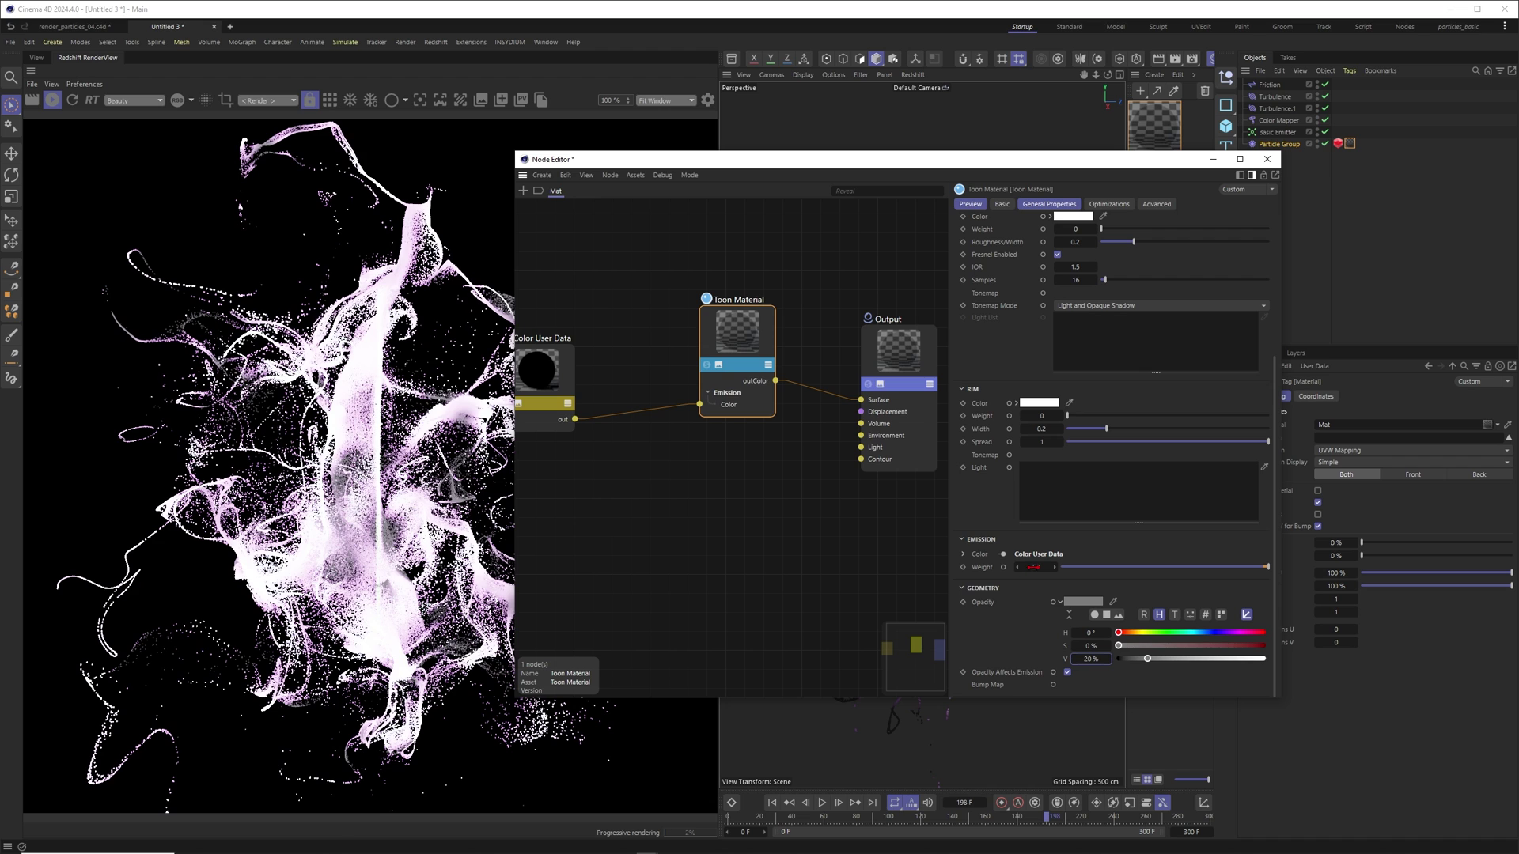
{"action": "left_click_drag", "start_coordinate": [909, 157], "coordinate": [945, 126]}
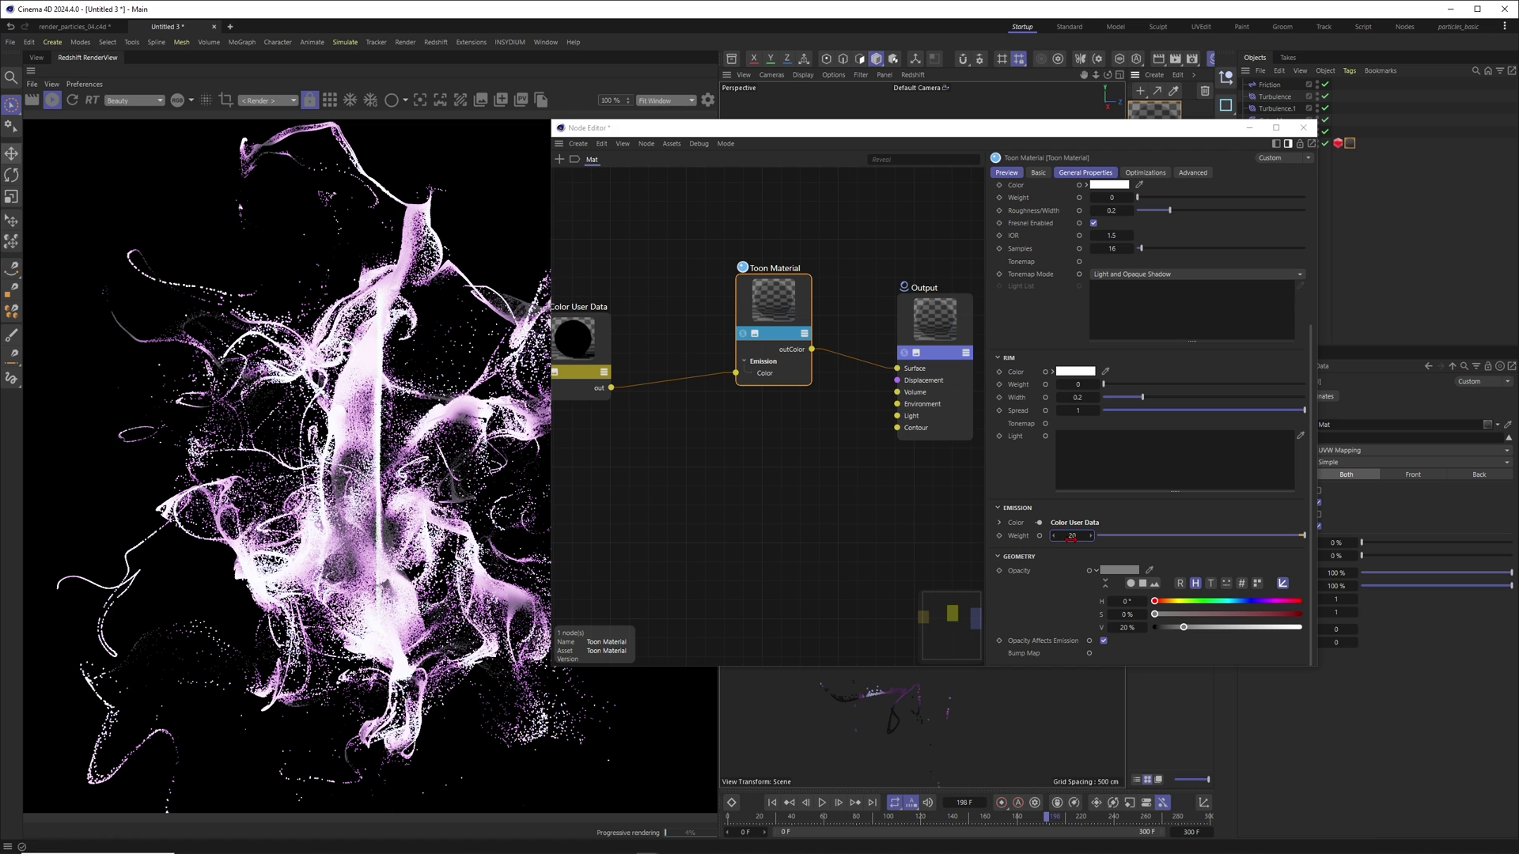
Lower the Toon Material's emission weight to 5.
{"action": "left_click", "coordinate": [1068, 536]}
{"action": "type", "text": "5"}
{"action": "key", "text": "Return"}
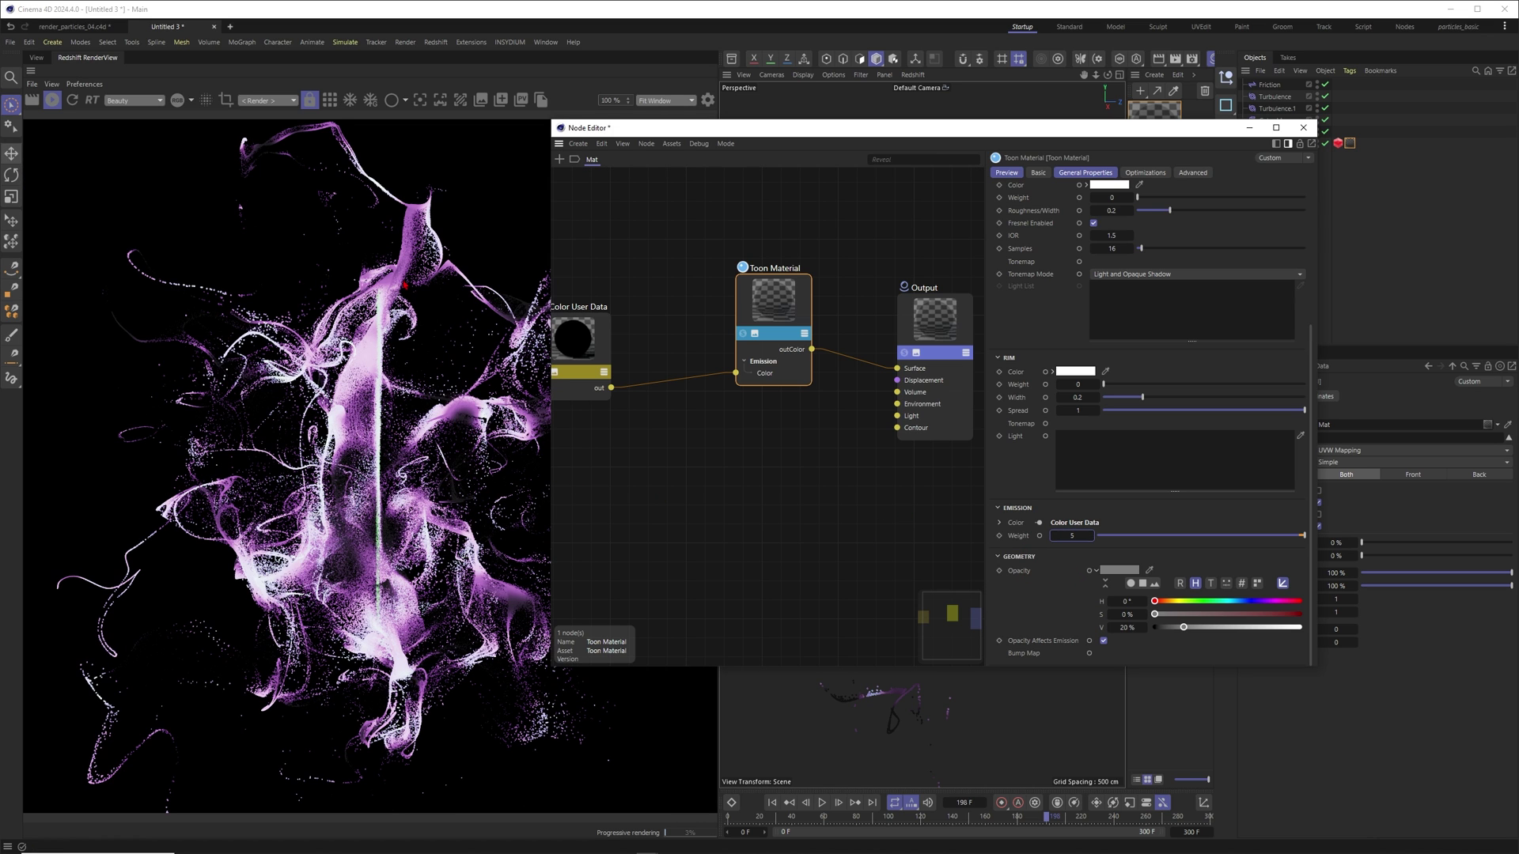
{"action": "left_click_drag", "start_coordinate": [966, 128], "coordinate": [885, 108]}
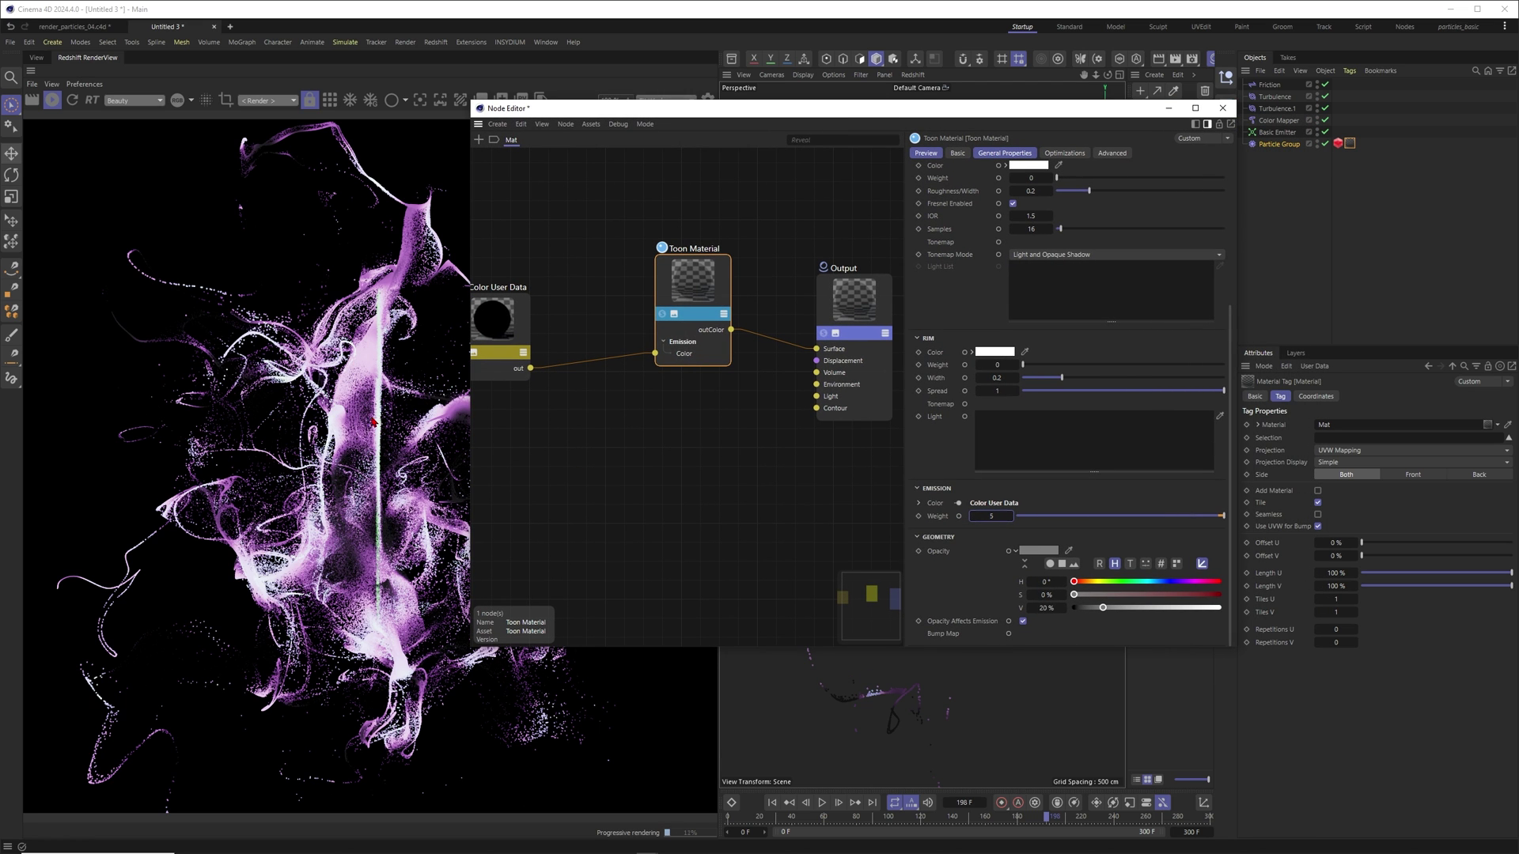
{"action": "left_click_drag", "start_coordinate": [863, 127], "coordinate": [887, 146]}
Set the Redshift Object tag's particle Scale Multiplier to 0.3 and expand the Opacity colour controls.
{"action": "left_click", "coordinate": [1338, 145]}
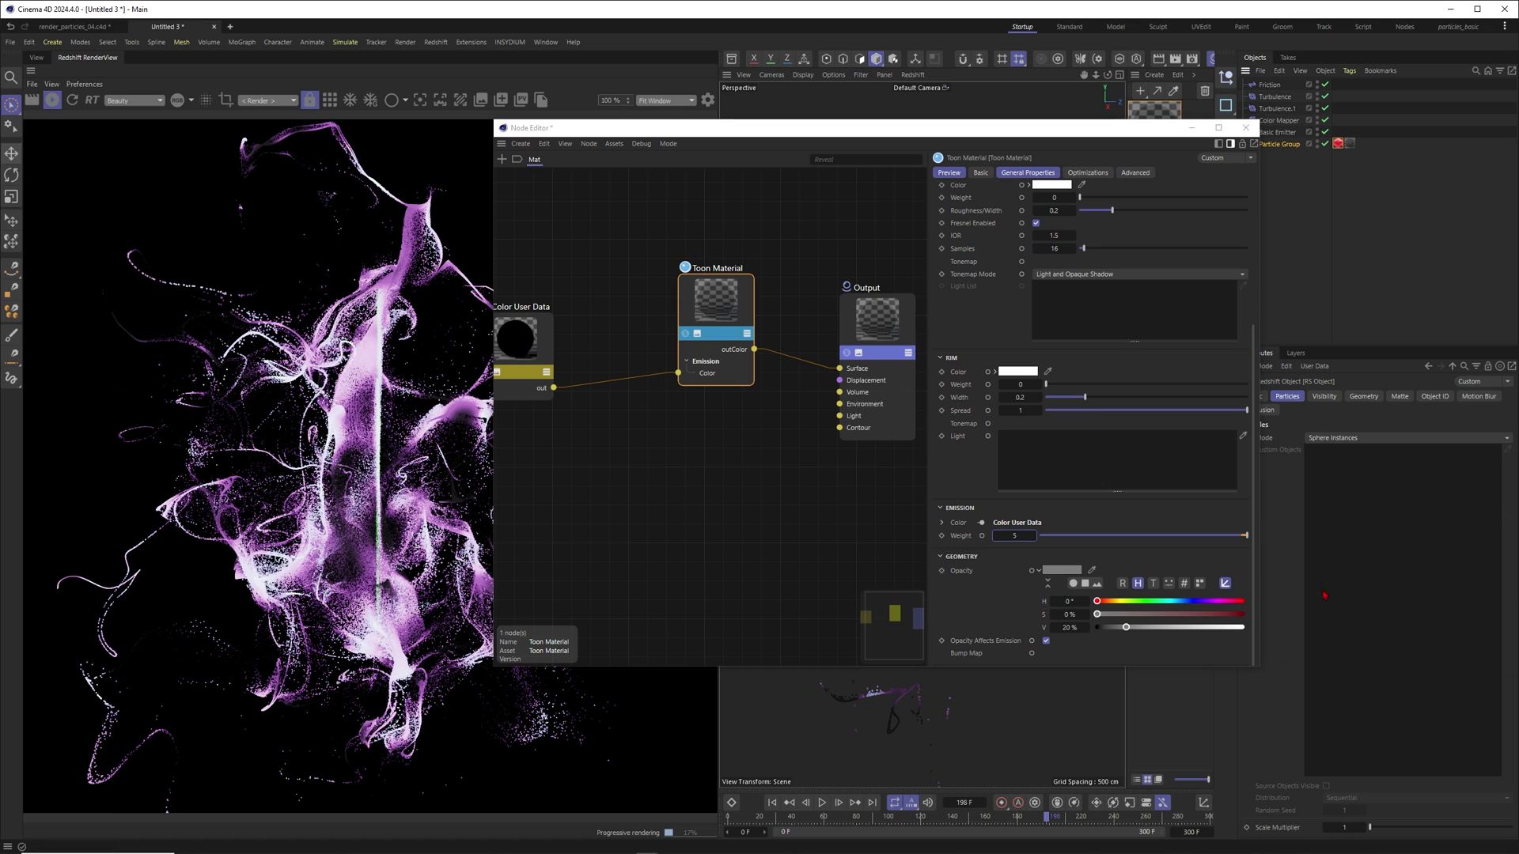
{"action": "left_click", "coordinate": [1344, 828]}
{"action": "type", "text": "0.3"}
{"action": "key", "text": "Return"}
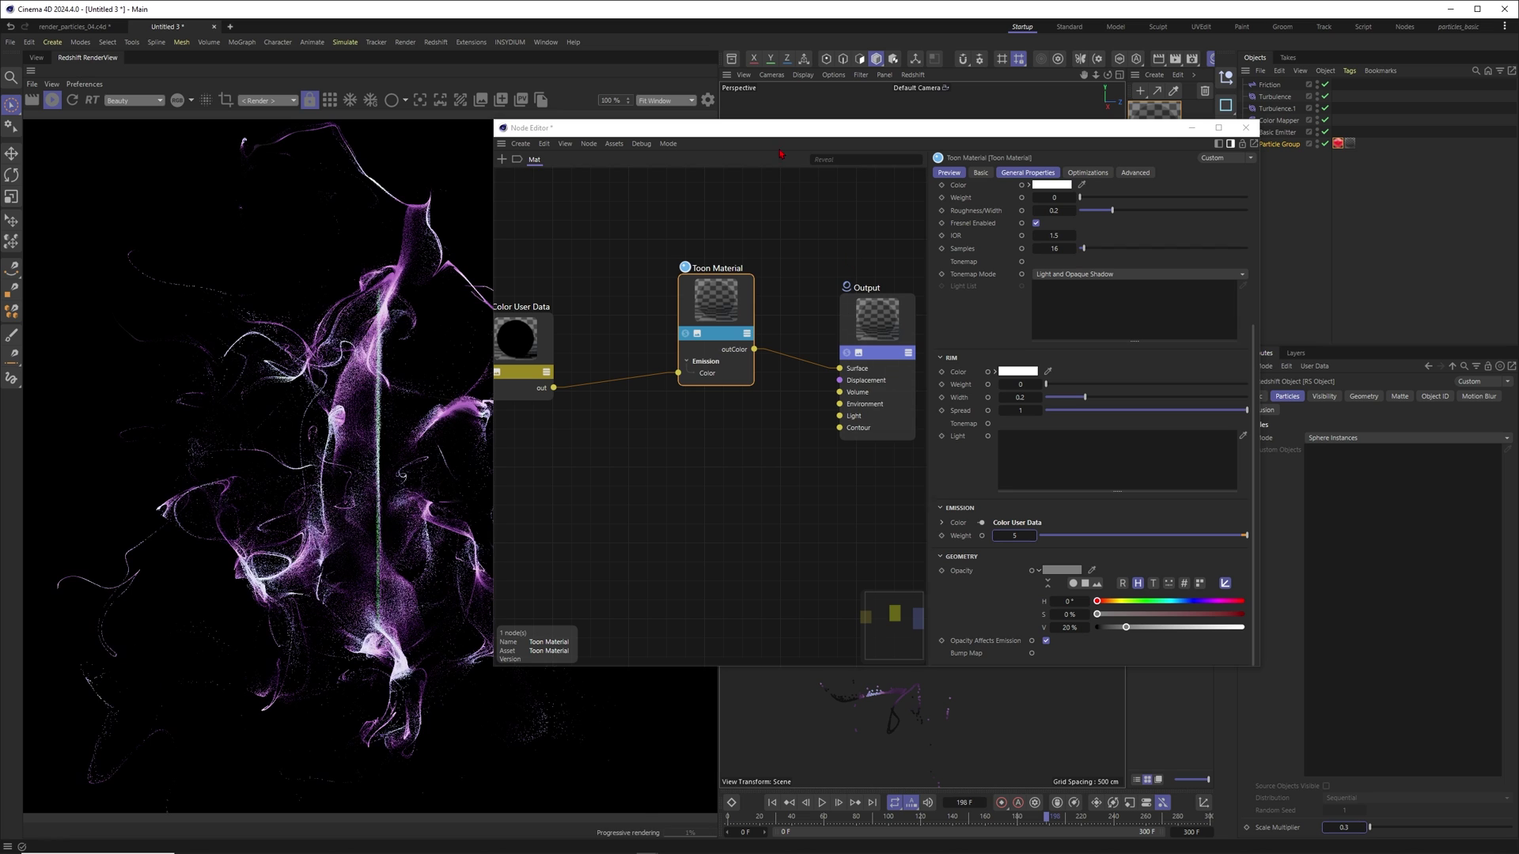
{"action": "left_click_drag", "start_coordinate": [756, 128], "coordinate": [977, 114]}
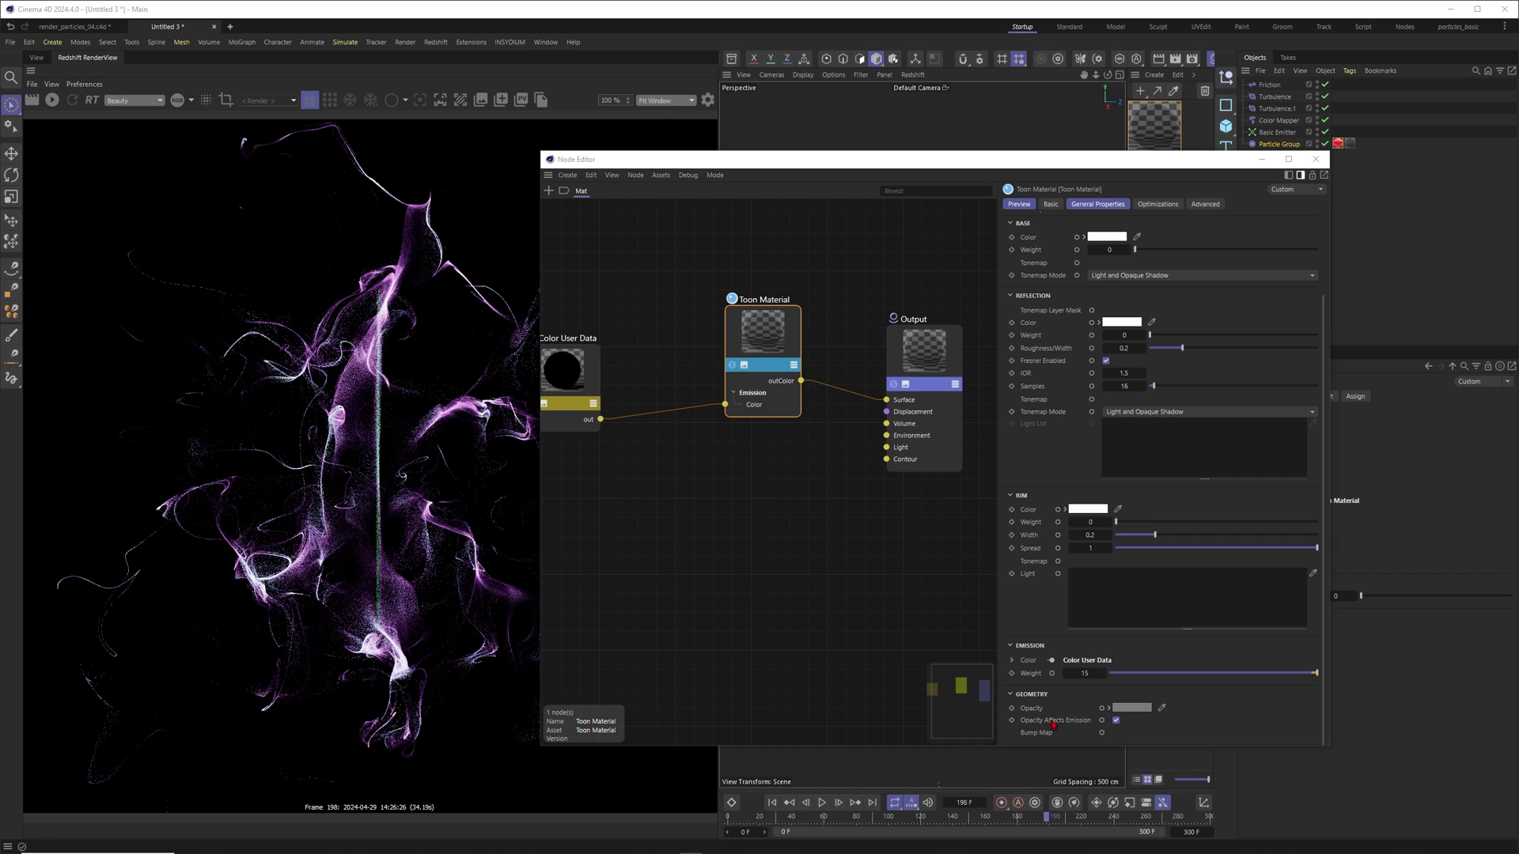
{"action": "left_click", "coordinate": [1108, 708]}
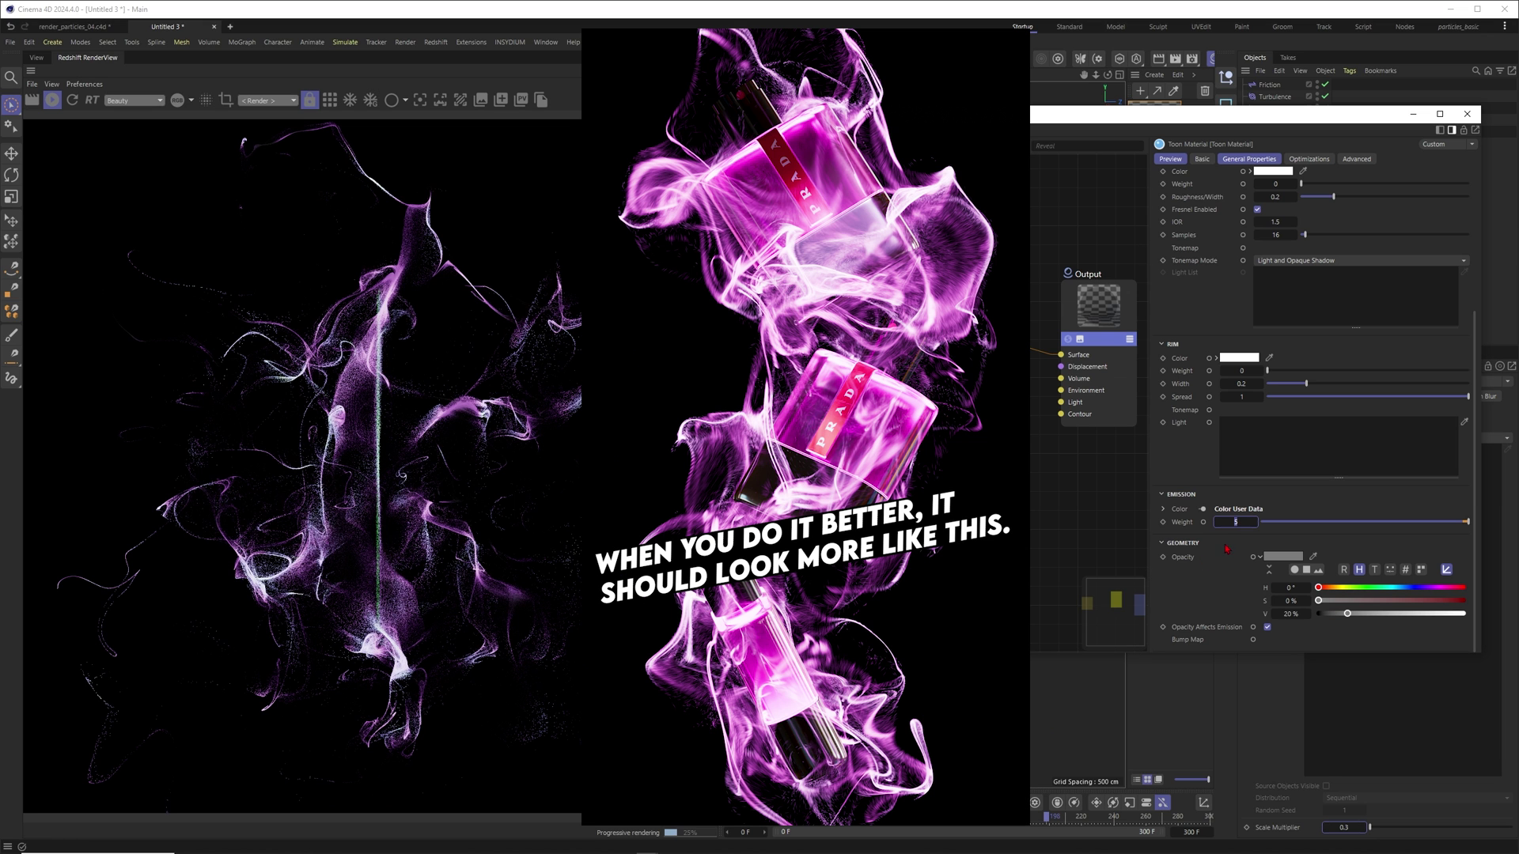
Set the Toon Material's opacity brightness to 10% and emission weight to 20.
{"action": "left_click", "coordinate": [1289, 614]}
{"action": "type", "text": "10"}
{"action": "key", "text": "Return"}
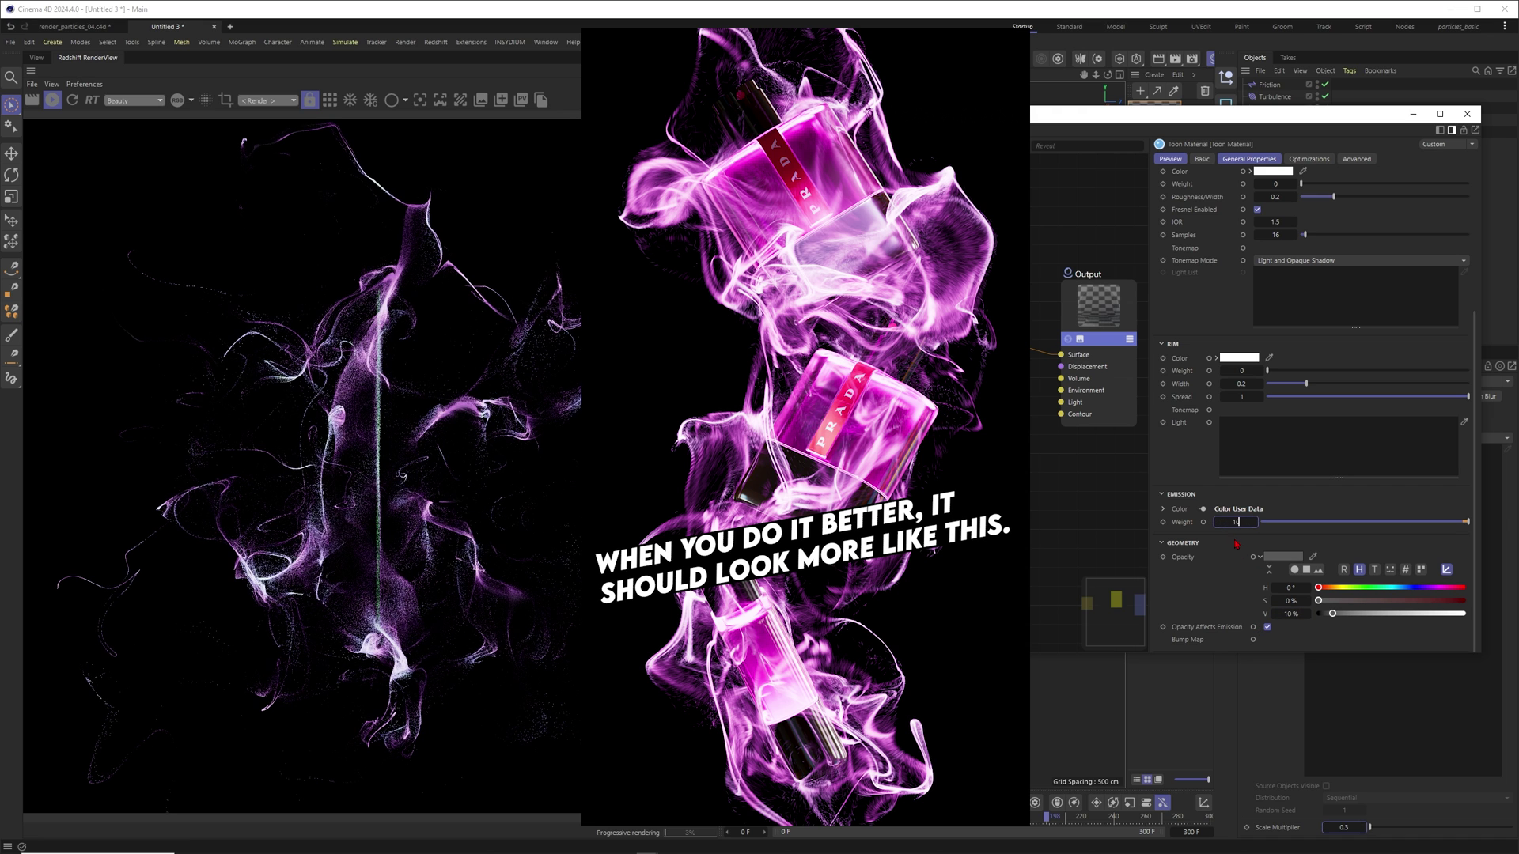
{"action": "type", "text": "10"}
{"action": "key", "text": "Return"}
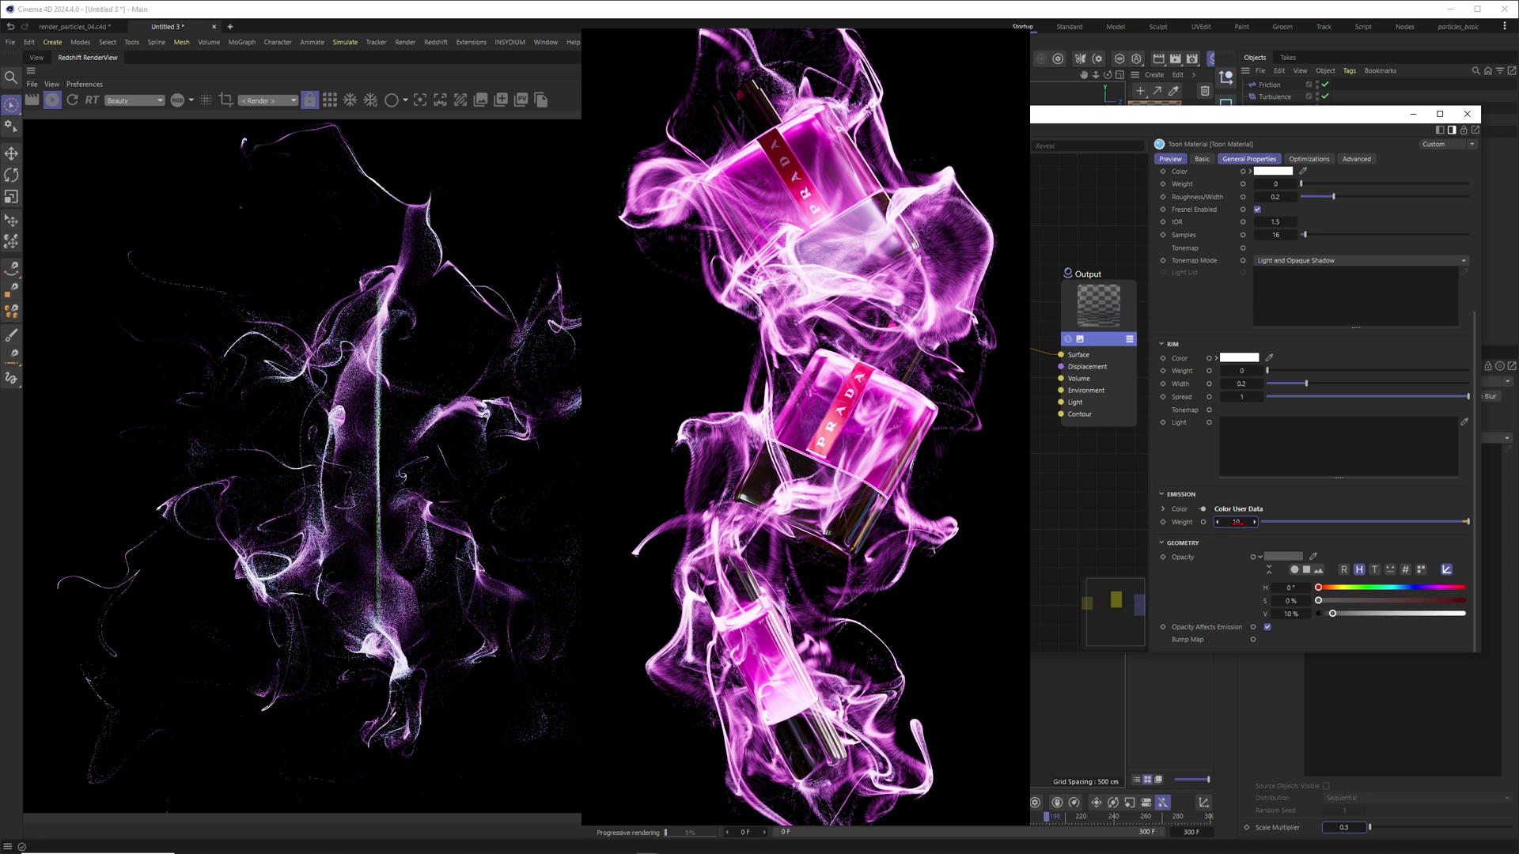
{"action": "left_click", "coordinate": [1239, 523]}
{"action": "type", "text": "20"}
{"action": "key", "text": "Return"}
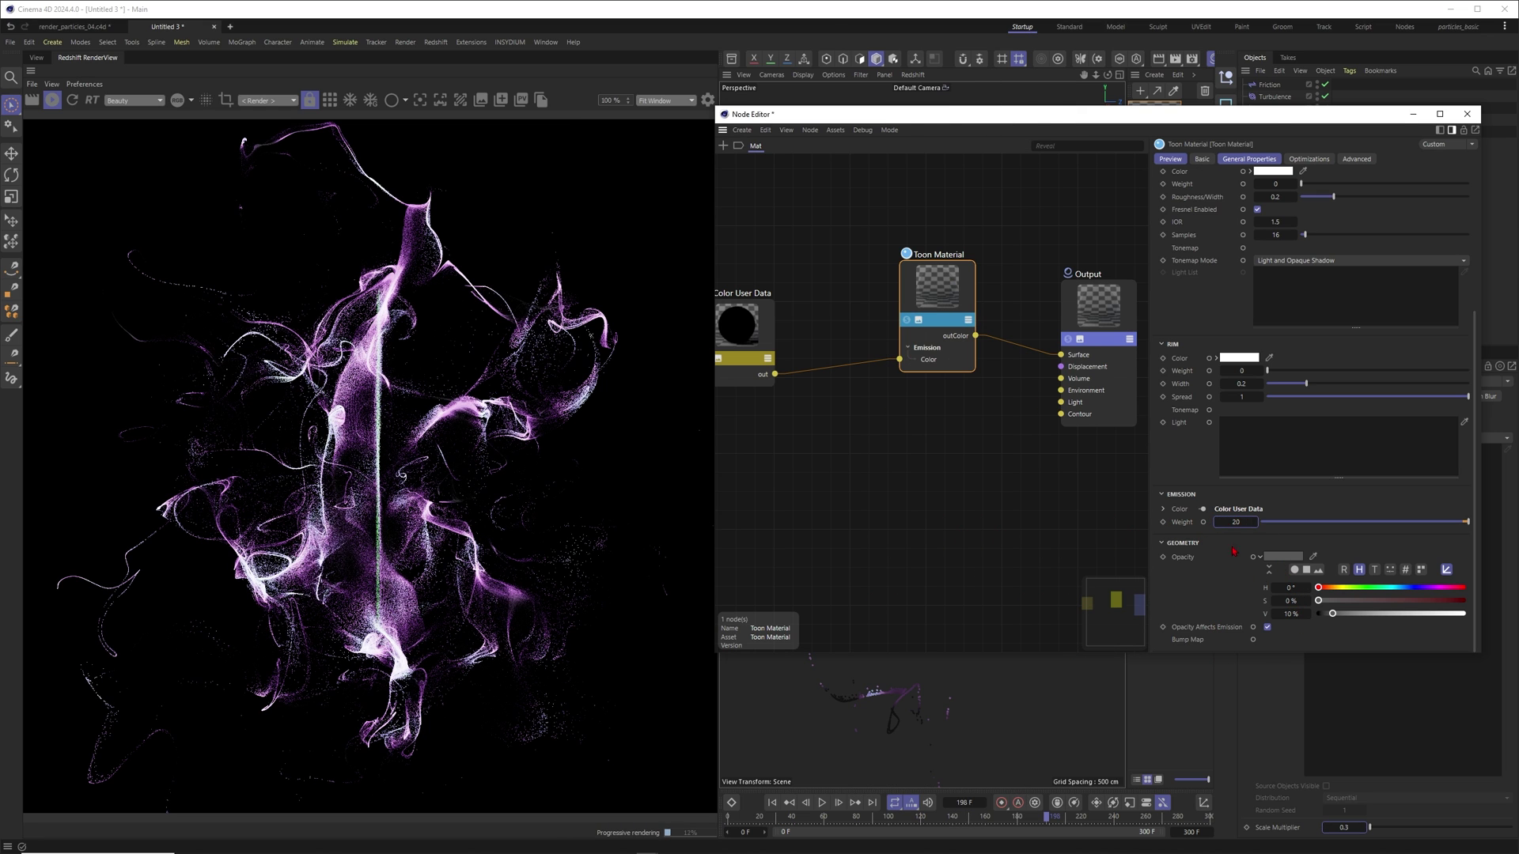
Try a Toon opacity brightness of 50% with an emission weight of 10.
{"action": "left_click_drag", "start_coordinate": [1248, 118], "coordinate": [1020, 115]}
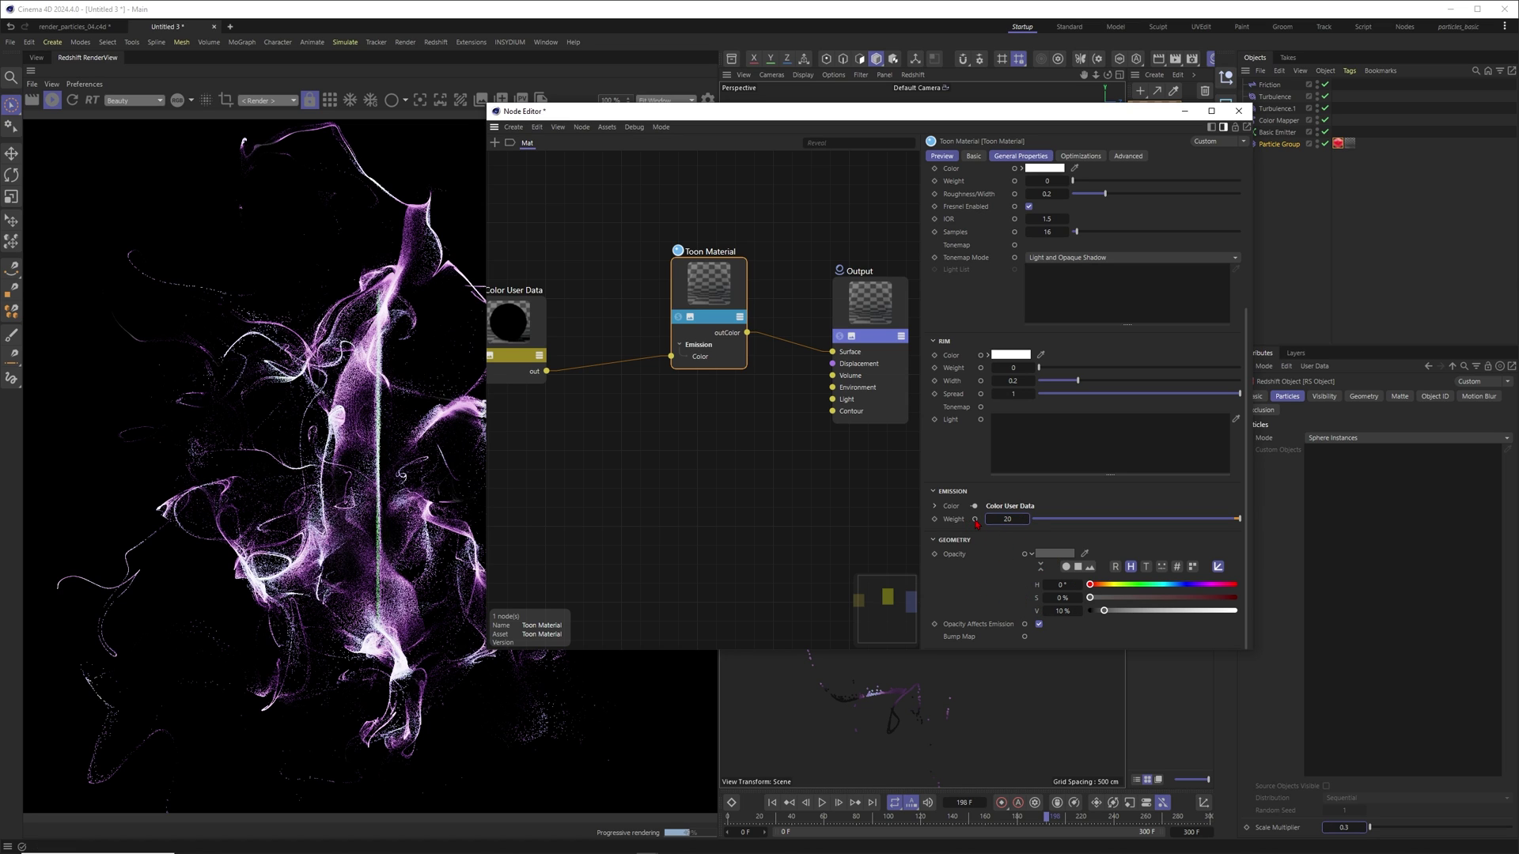
{"action": "left_click", "coordinate": [1063, 611]}
{"action": "type", "text": "50"}
{"action": "key", "text": "Return"}
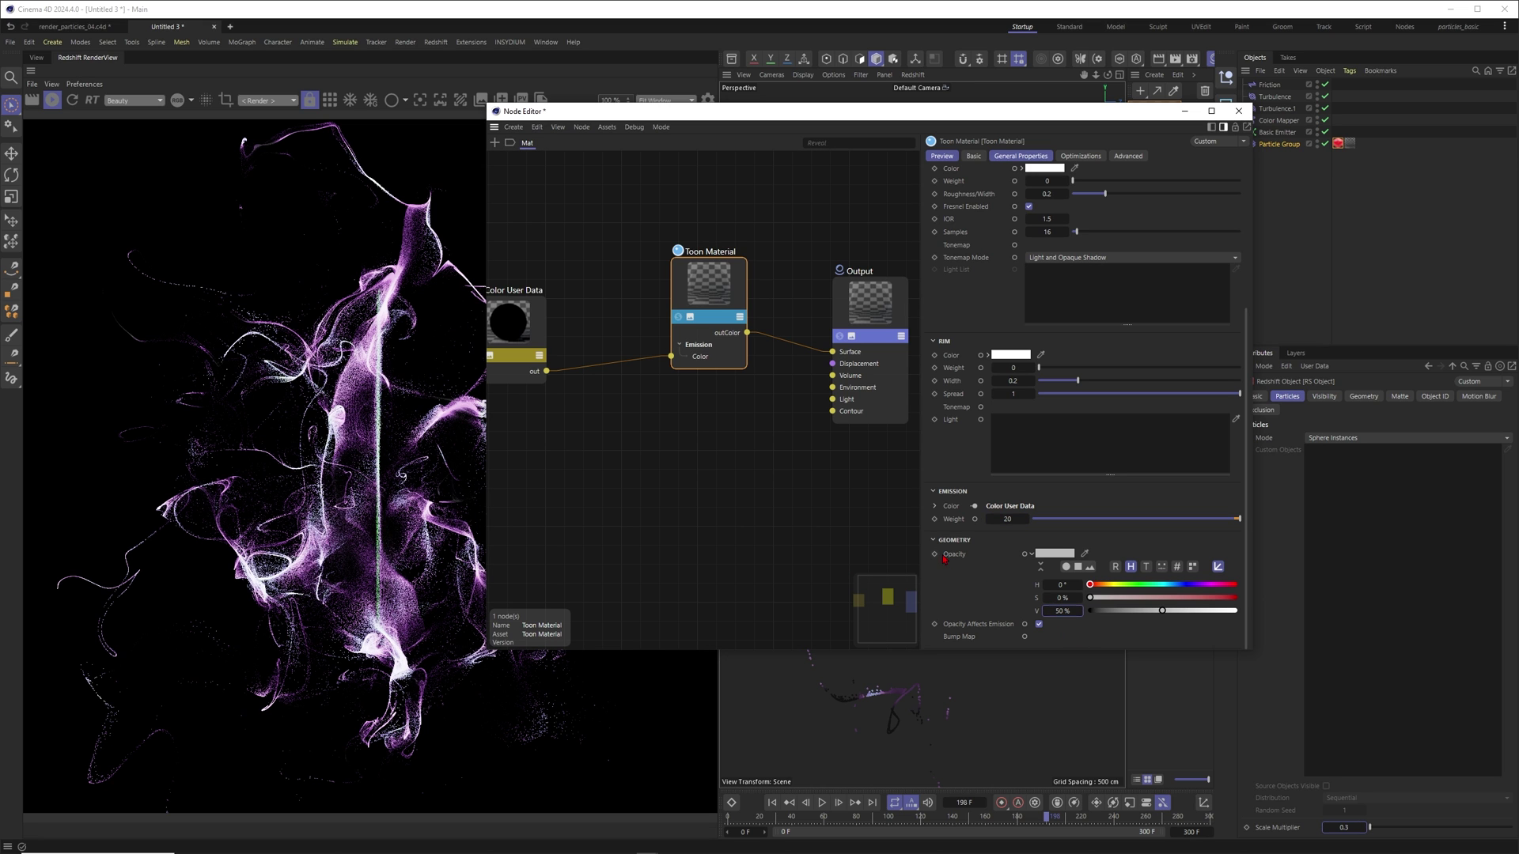
{"action": "left_click", "coordinate": [1006, 520]}
{"action": "type", "text": "10"}
{"action": "key", "text": "Return"}
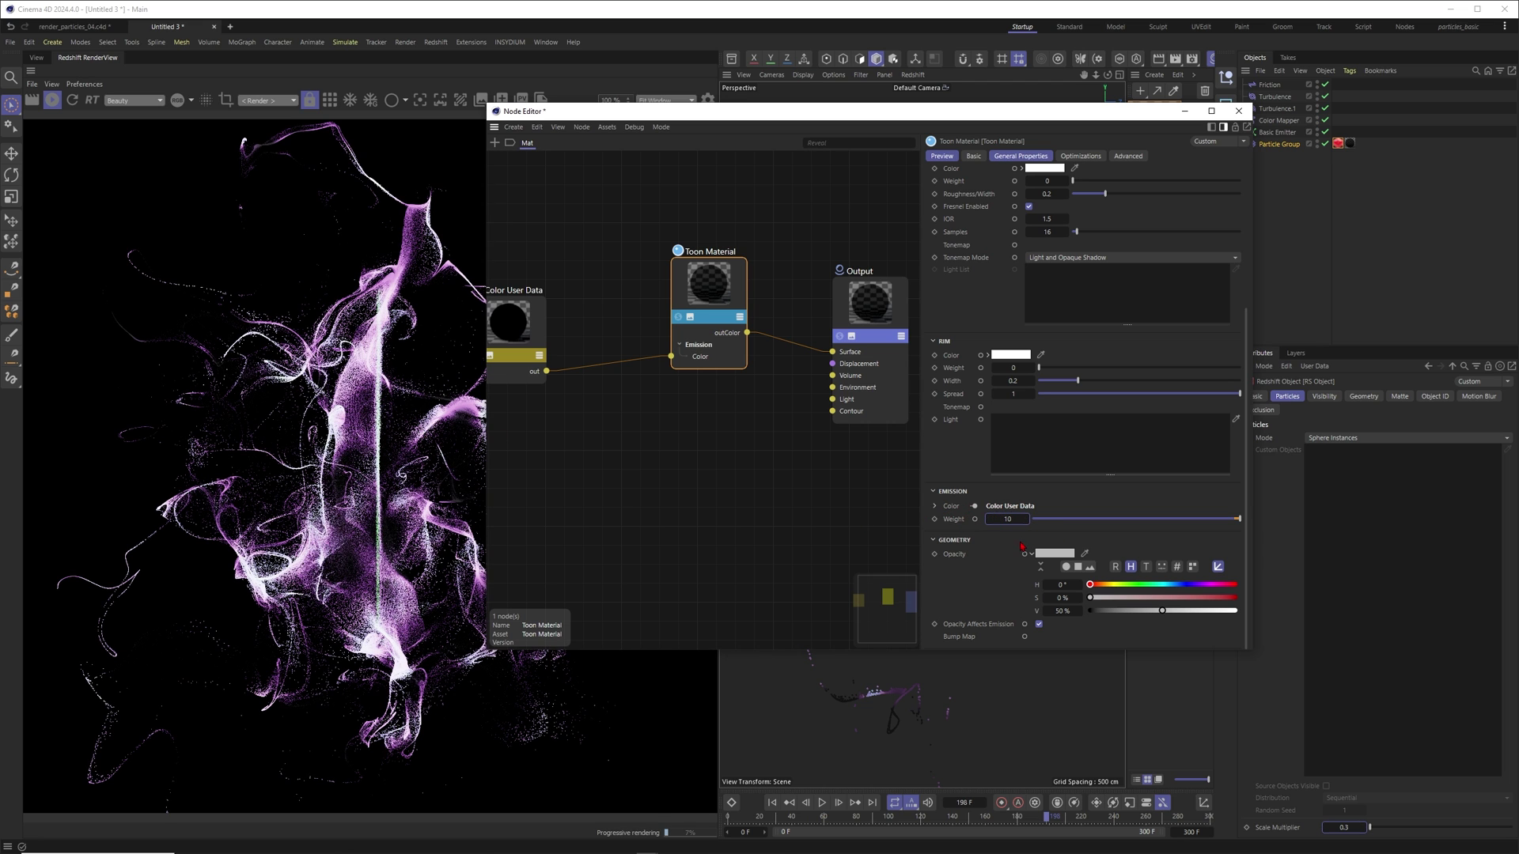
Settle on opacity brightness 20% and emission weight 15 for the Toon material.
{"action": "left_click", "coordinate": [1059, 610]}
{"action": "type", "text": "20"}
{"action": "key", "text": "Return"}
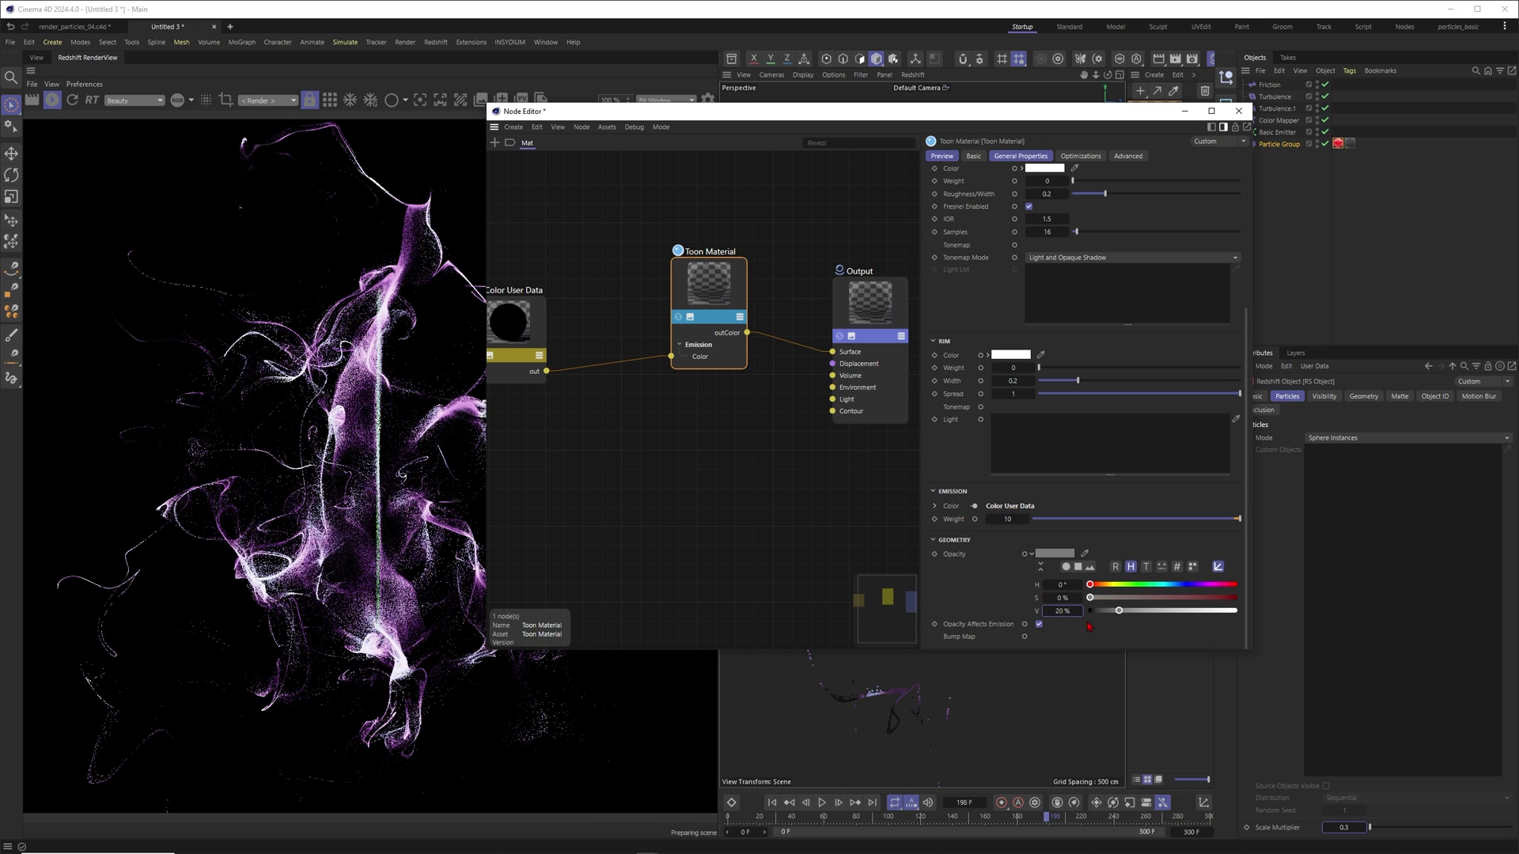
{"action": "left_click", "coordinate": [1003, 520]}
{"action": "type", "text": "15"}
{"action": "key", "text": "Return"}
Set the RS Object particle Scale Multiplier to 0.15.
{"action": "left_click", "coordinate": [1339, 144]}
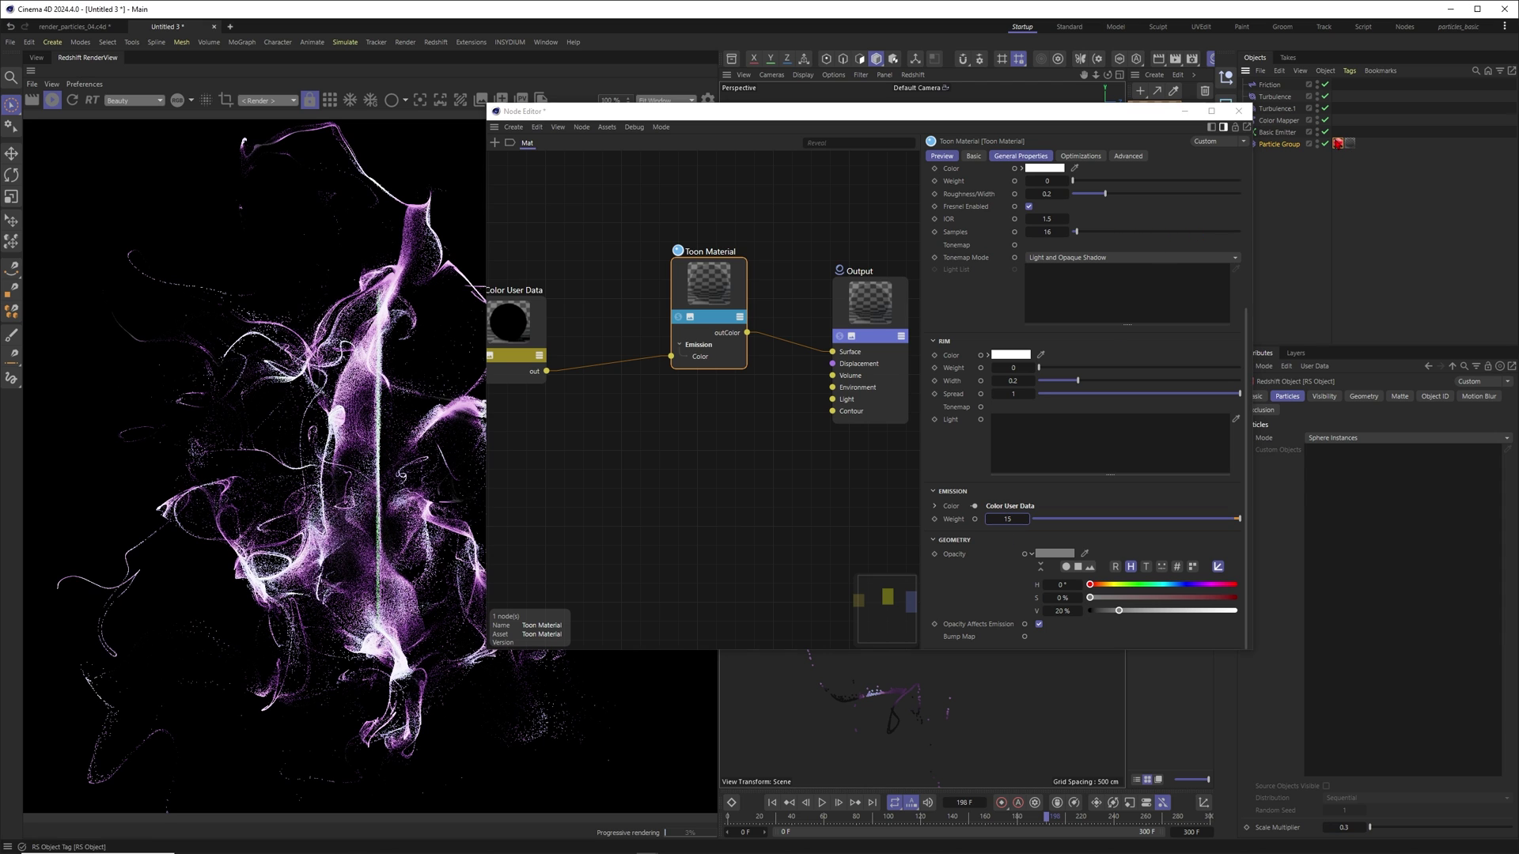
{"action": "left_click", "coordinate": [1345, 829]}
{"action": "type", "text": "0"}
{"action": "type", "text": "0.15"}
{"action": "key", "text": "Return"}
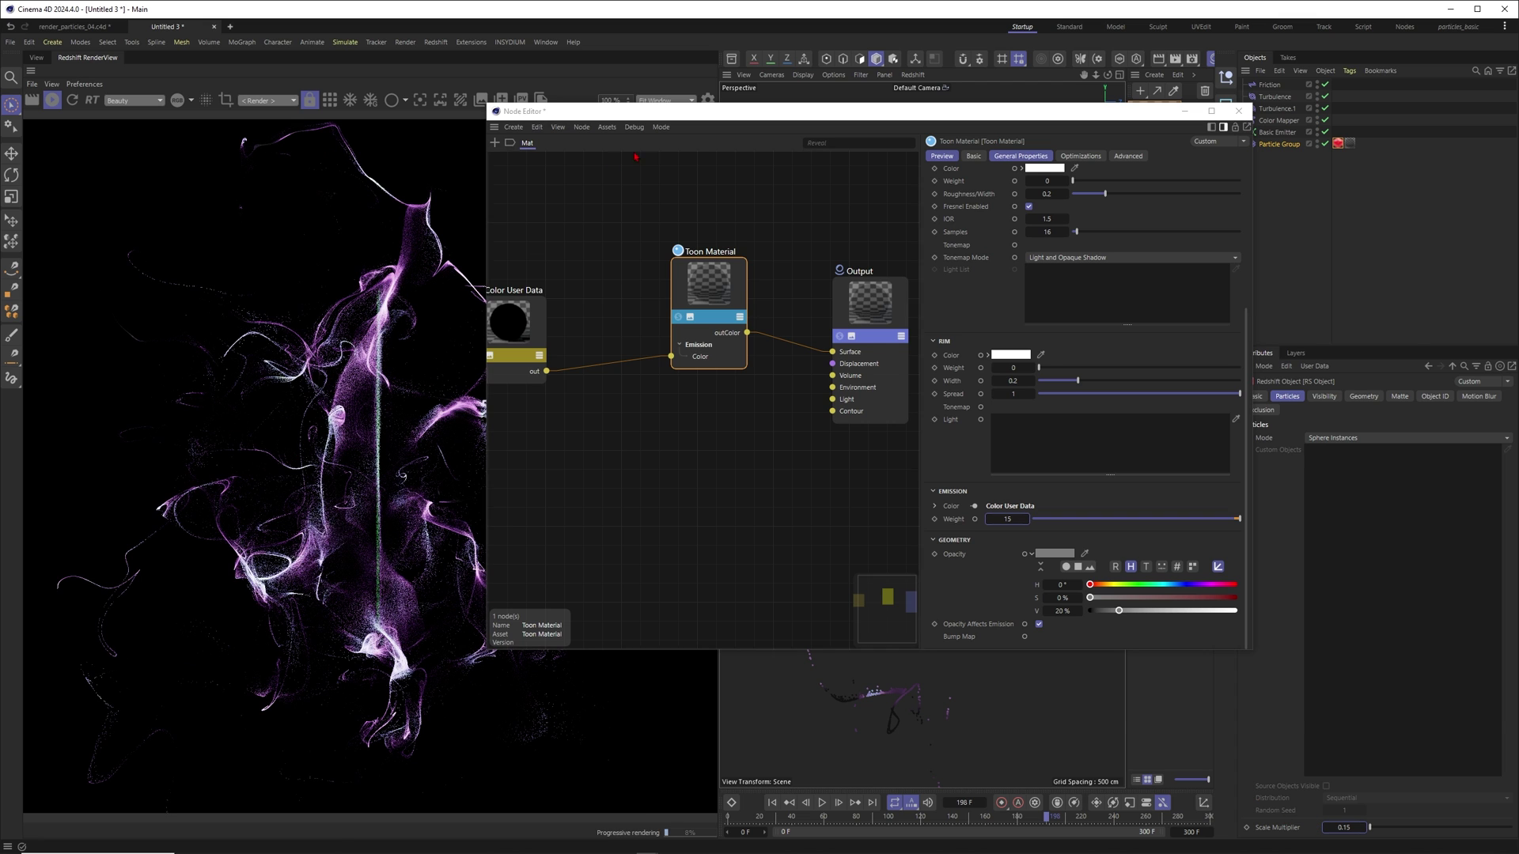
{"action": "left_click_drag", "start_coordinate": [582, 111], "coordinate": [1107, 175]}
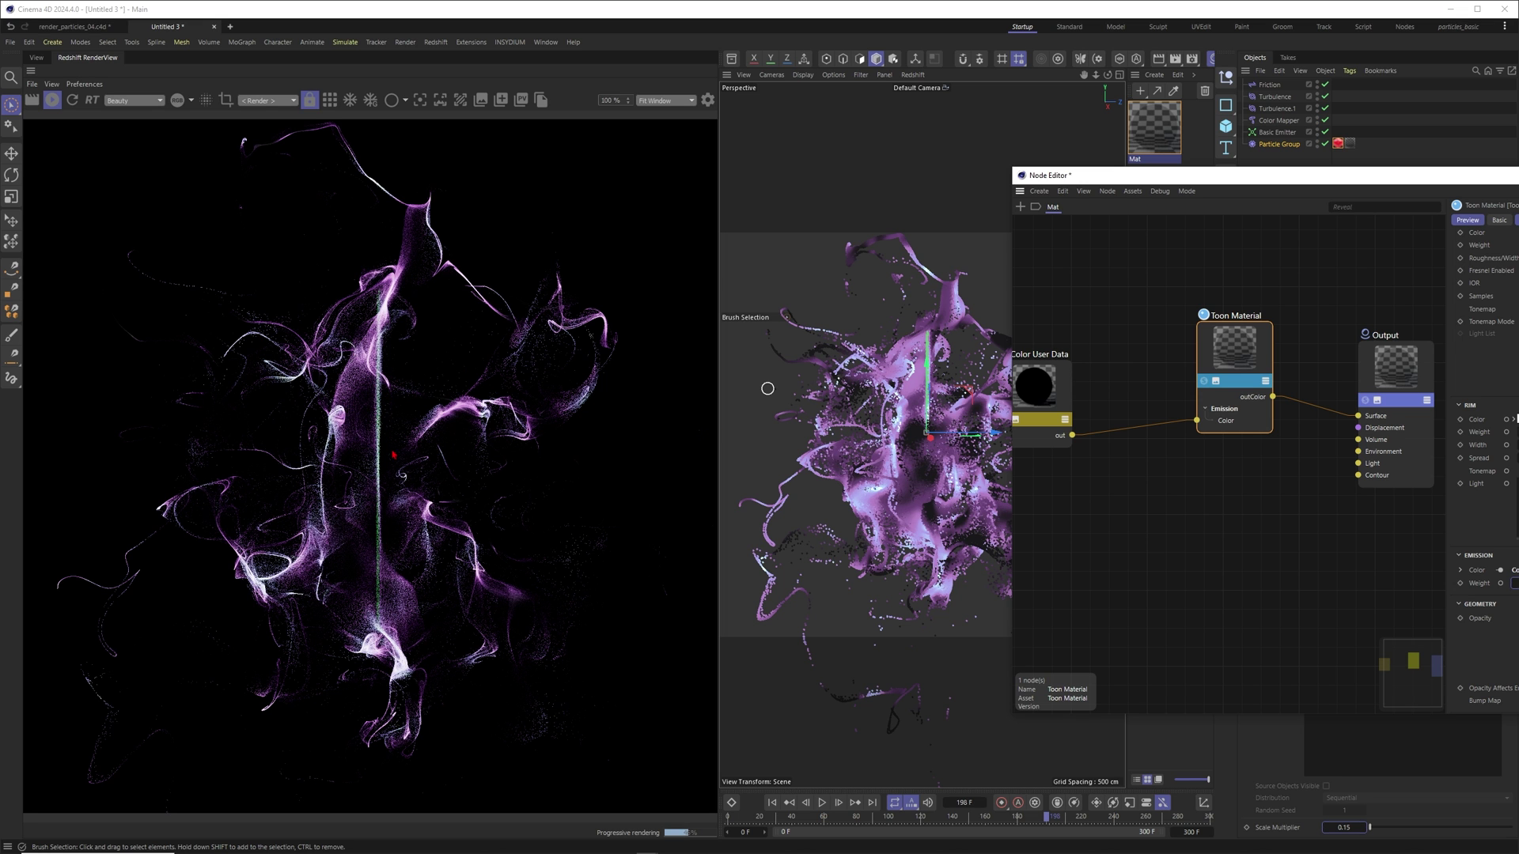
{"action": "left_click", "coordinate": [633, 842]}
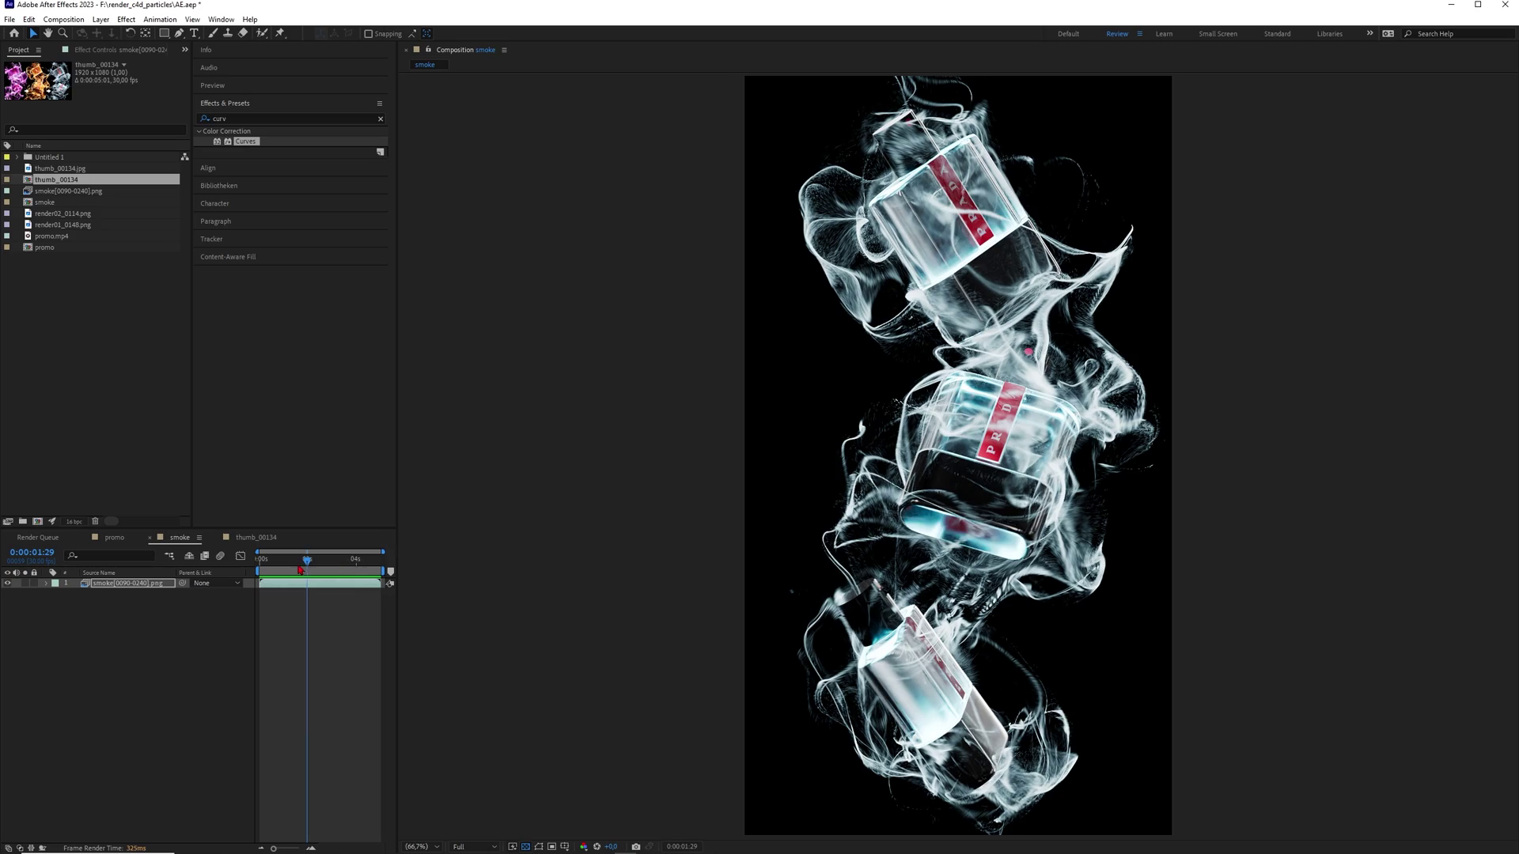
{"action": "mouse_move", "coordinate": [301, 569]}
{"action": "left_mouse_down"}
{"action": "mouse_move", "coordinate": [261, 569]}
{"action": "mouse_move", "coordinate": [336, 569]}
{"action": "mouse_move", "coordinate": [318, 570]}
{"action": "left_mouse_up"}
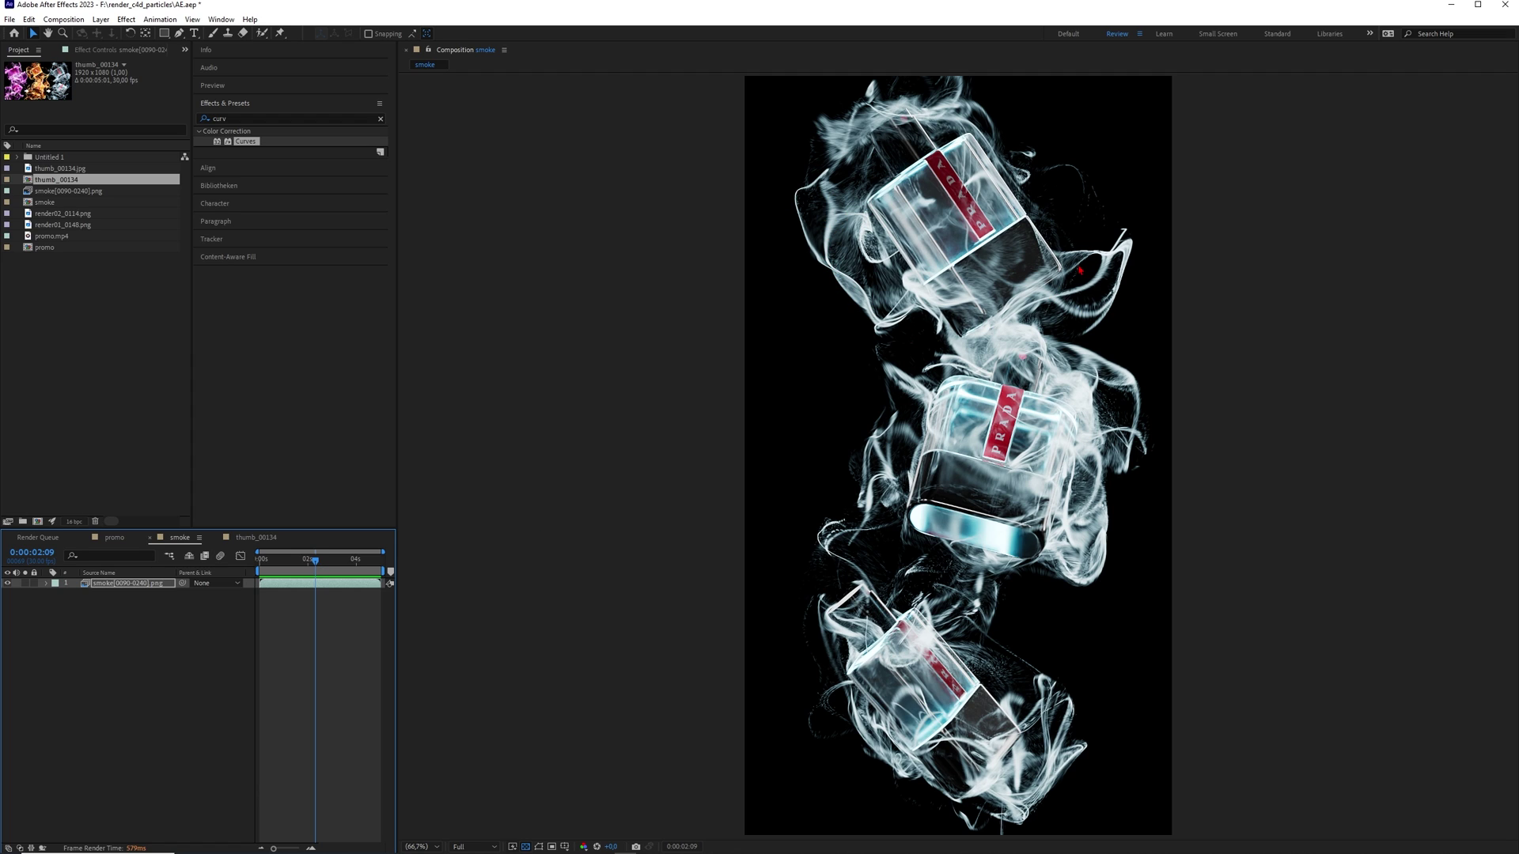
{"action": "mouse_move", "coordinate": [288, 563]}
{"action": "left_mouse_down"}
{"action": "mouse_move", "coordinate": [324, 569]}
{"action": "mouse_move", "coordinate": [310, 573]}
{"action": "left_mouse_up"}
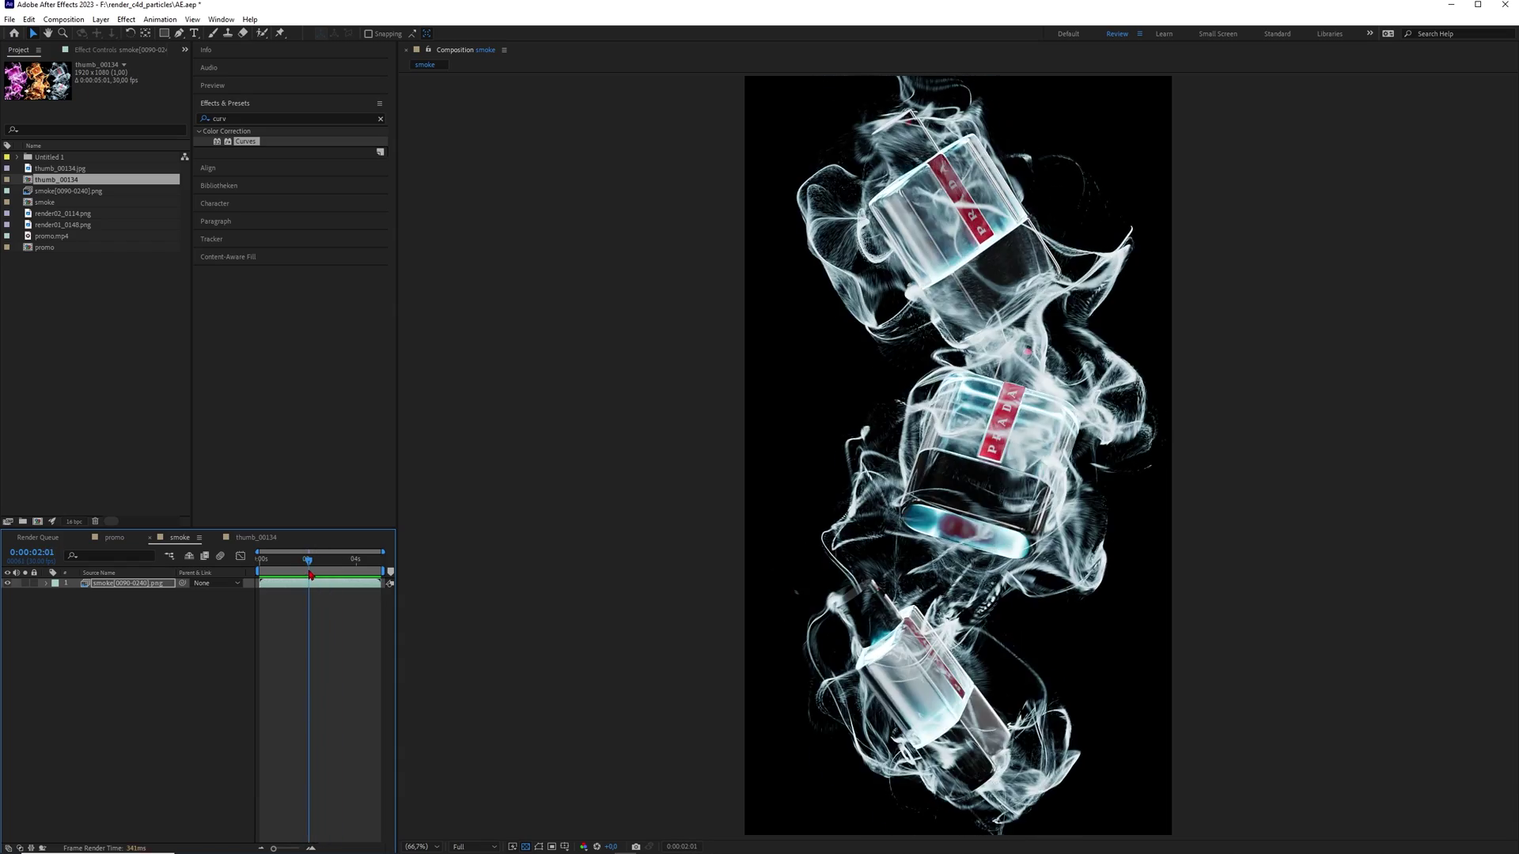
{"action": "key", "text": "space"}
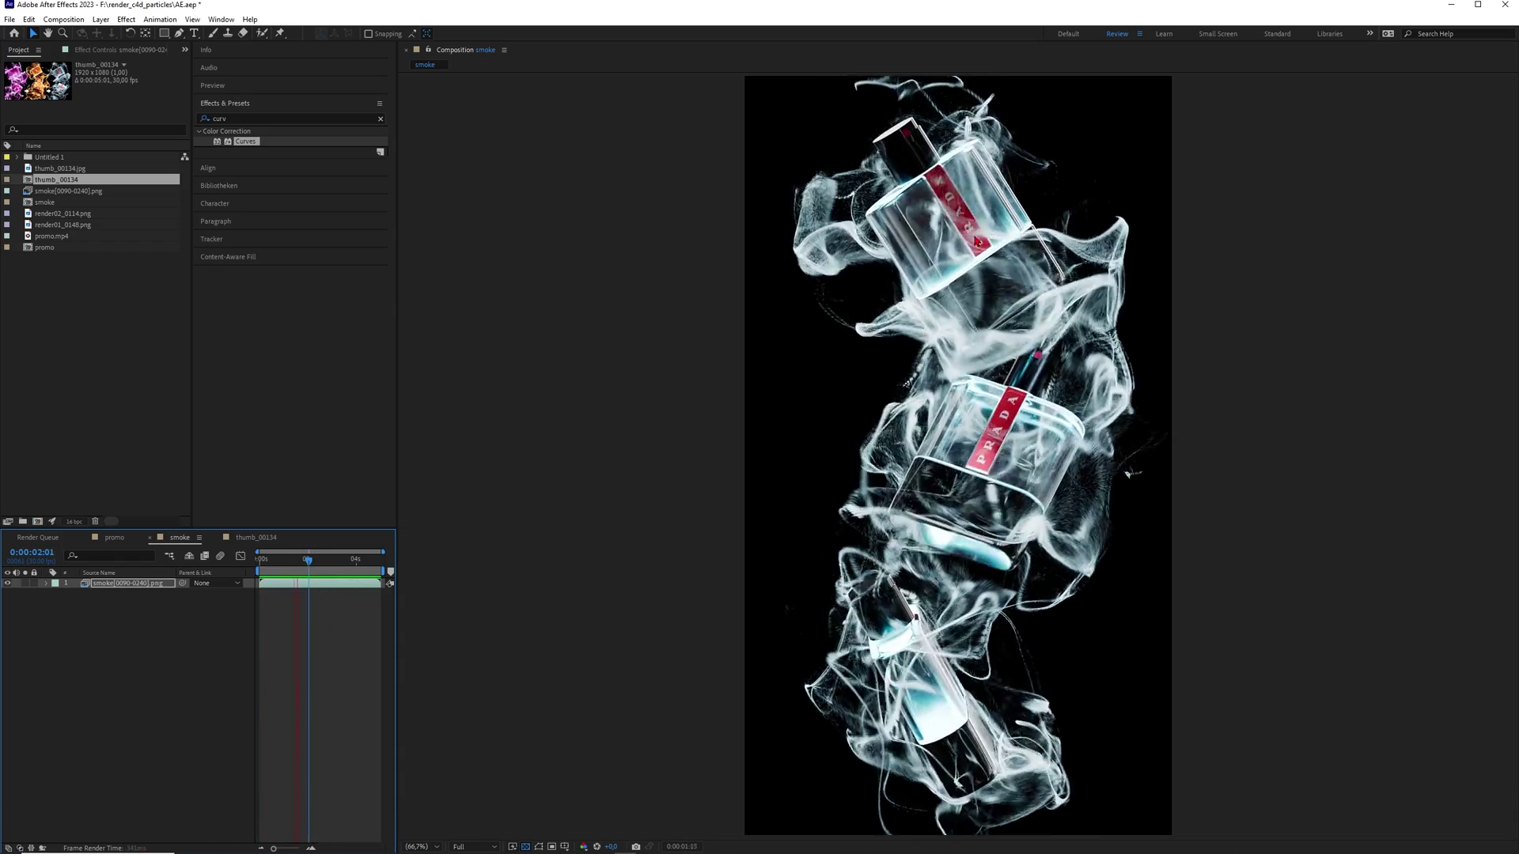
{"action": "mouse_move", "coordinate": [309, 564]}
{"action": "left_mouse_down"}
{"action": "mouse_move", "coordinate": [338, 567]}
{"action": "mouse_move", "coordinate": [298, 567]}
{"action": "left_mouse_up"}
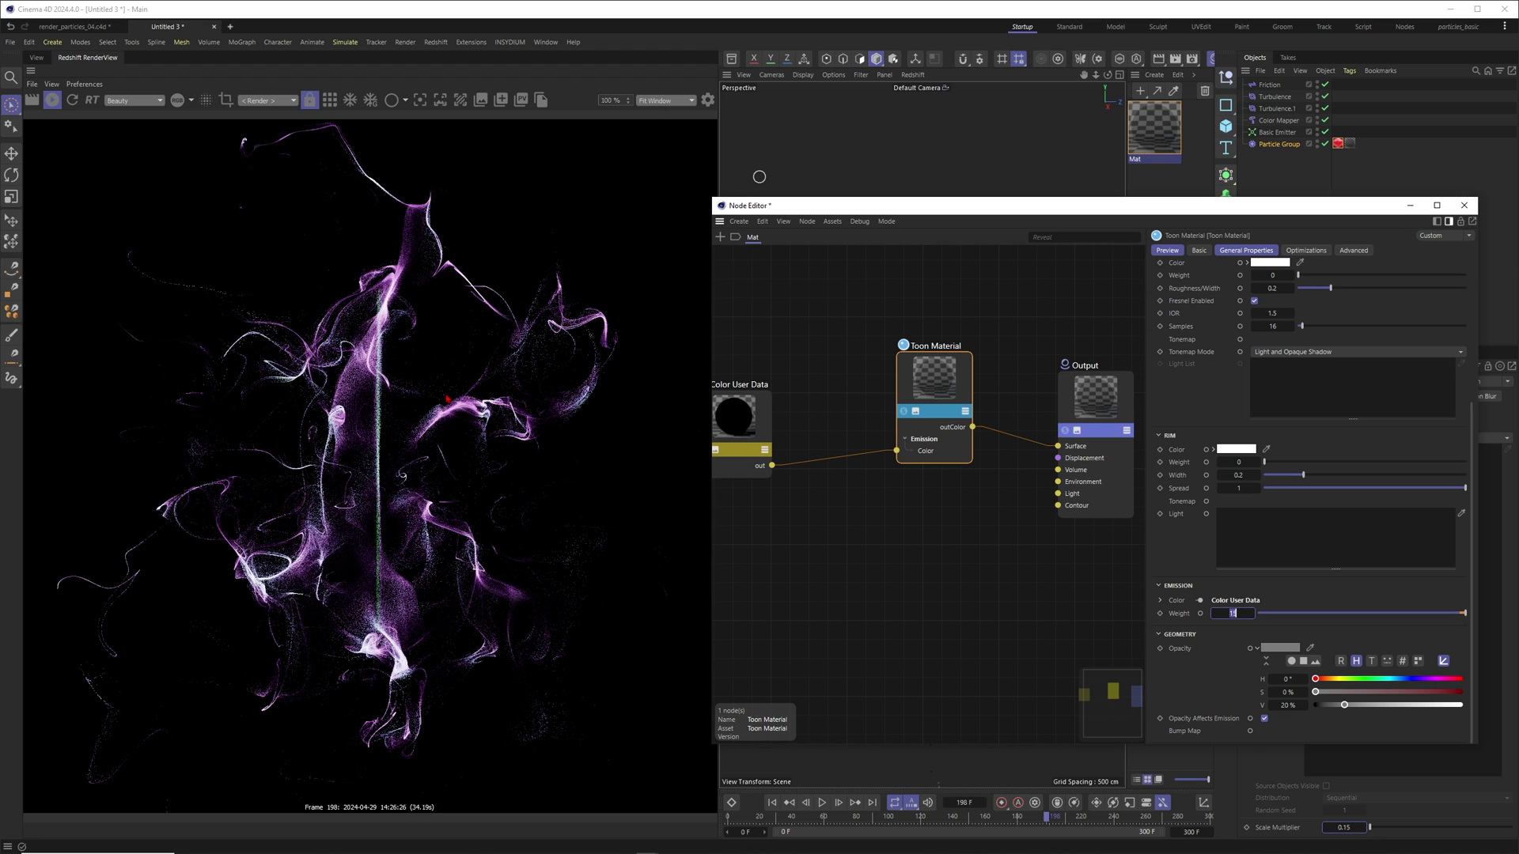
Move the Node Editor window down and over to the left.
{"action": "left_click_drag", "start_coordinate": [1006, 210], "coordinate": [953, 242]}
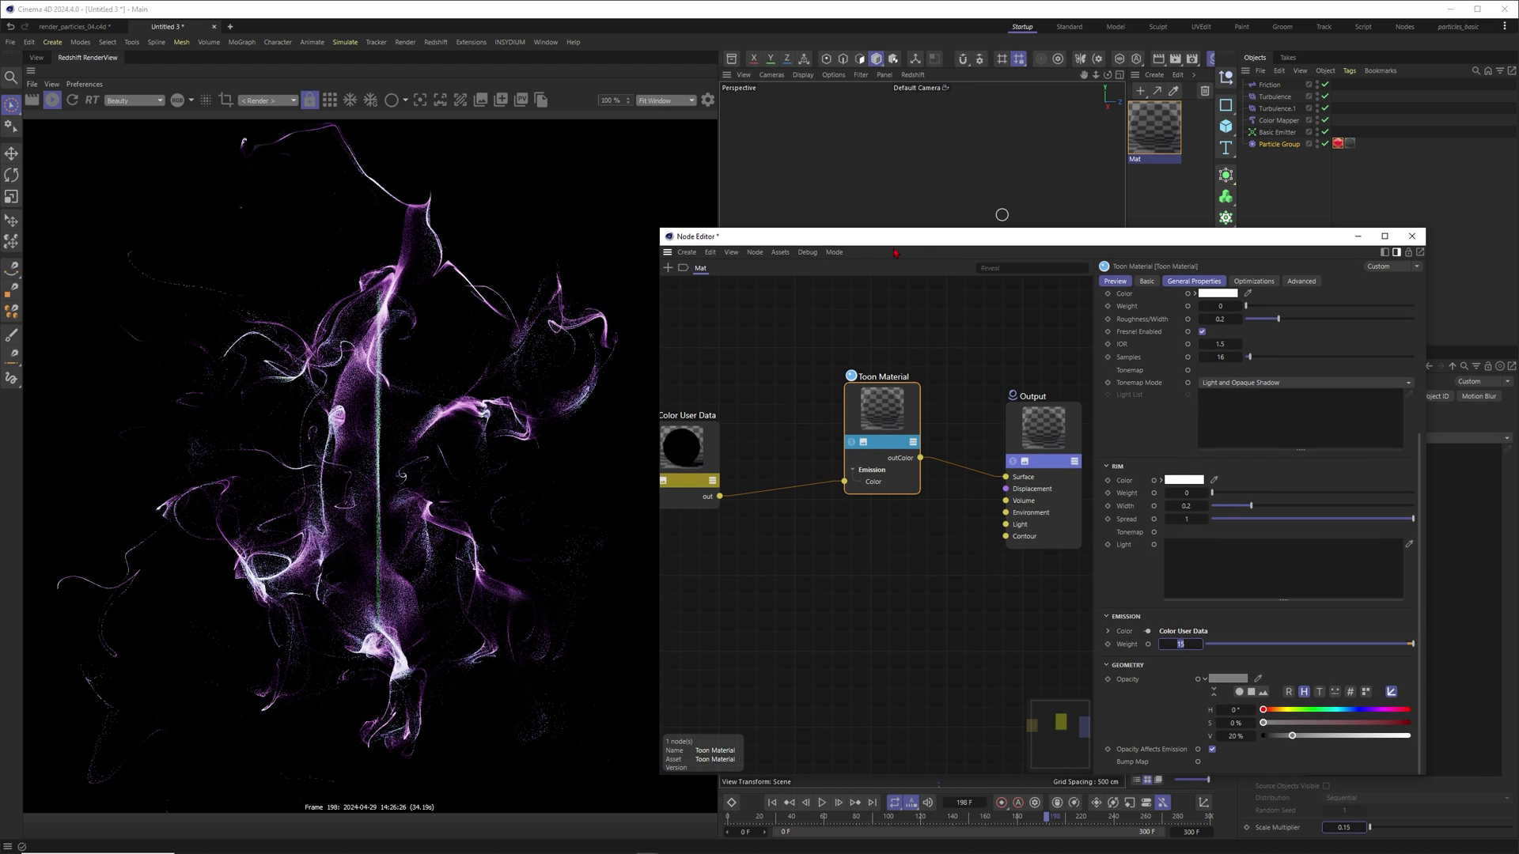
{"action": "left_click_drag", "start_coordinate": [917, 242], "coordinate": [576, 220]}
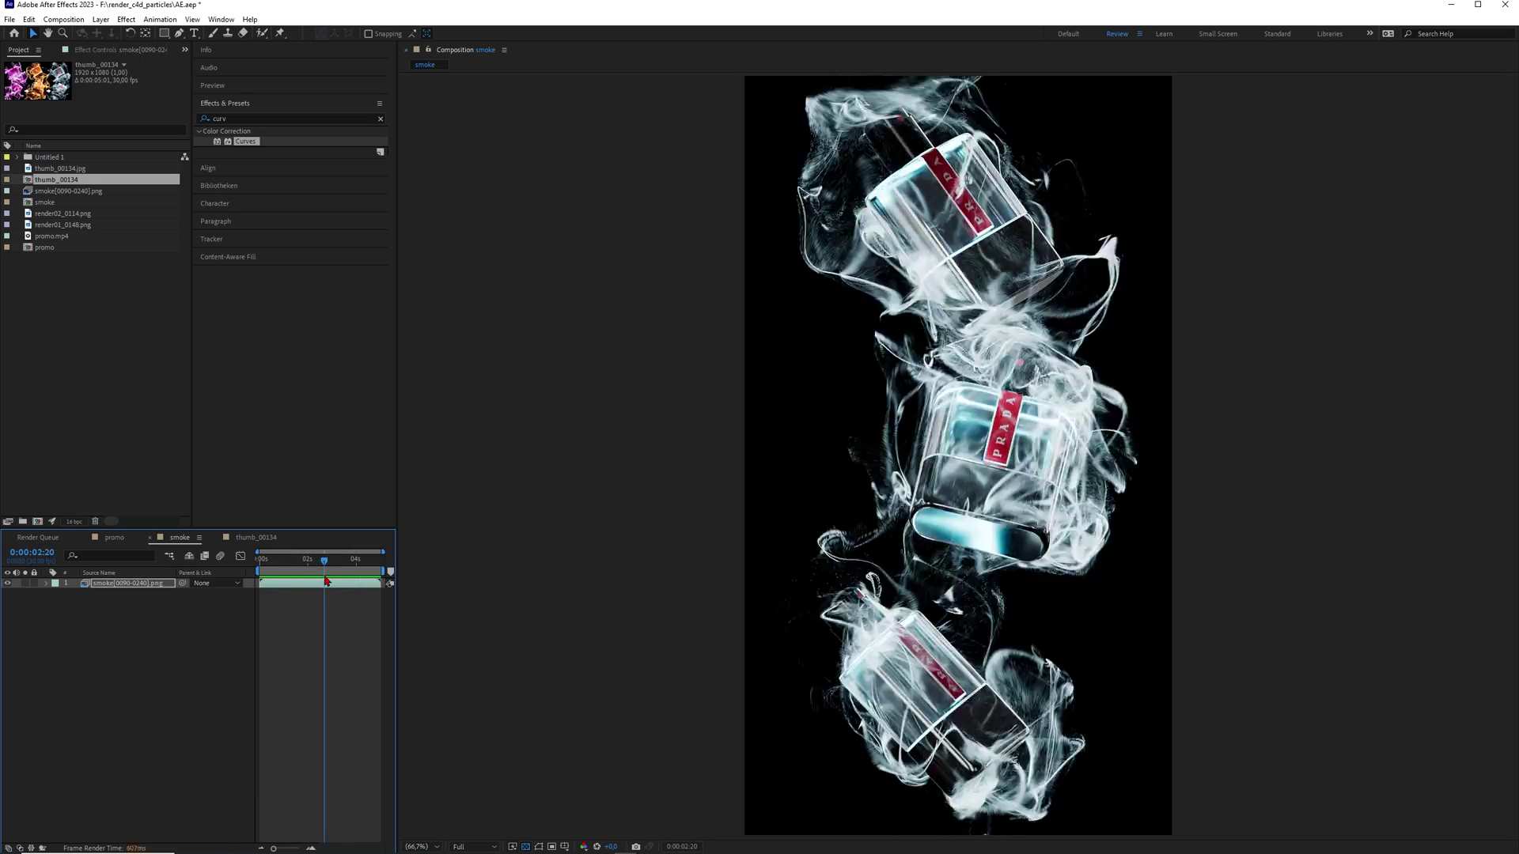
Scrub the 'smoke' composition timeline to review the smoke over the bottles.
{"action": "left_click_drag", "start_coordinate": [326, 581], "coordinate": [284, 585]}
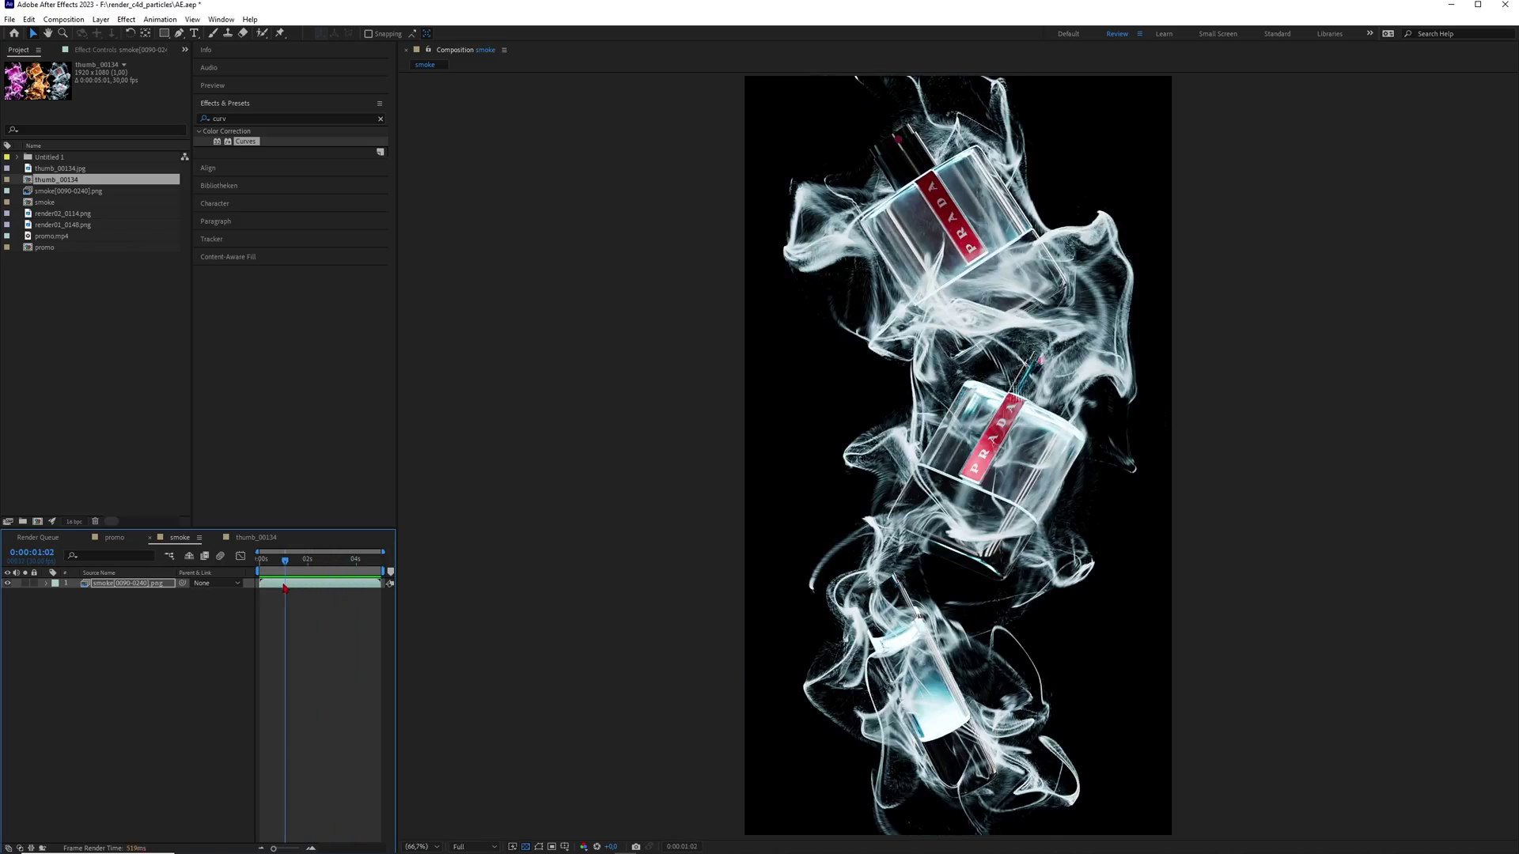